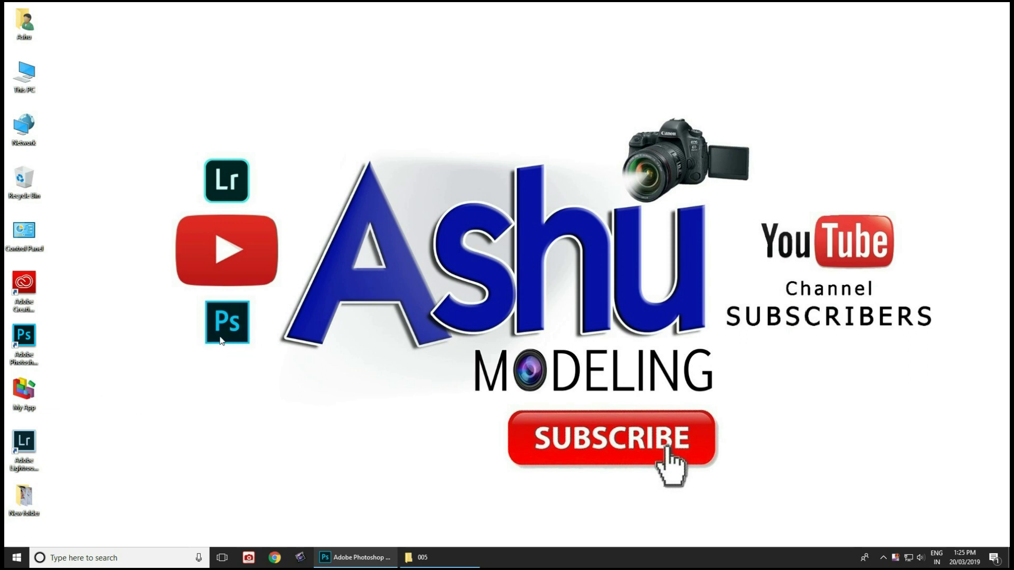
- Restore the 005 folder window from the taskbar
{"action": "left_click", "coordinate": [426, 558]}
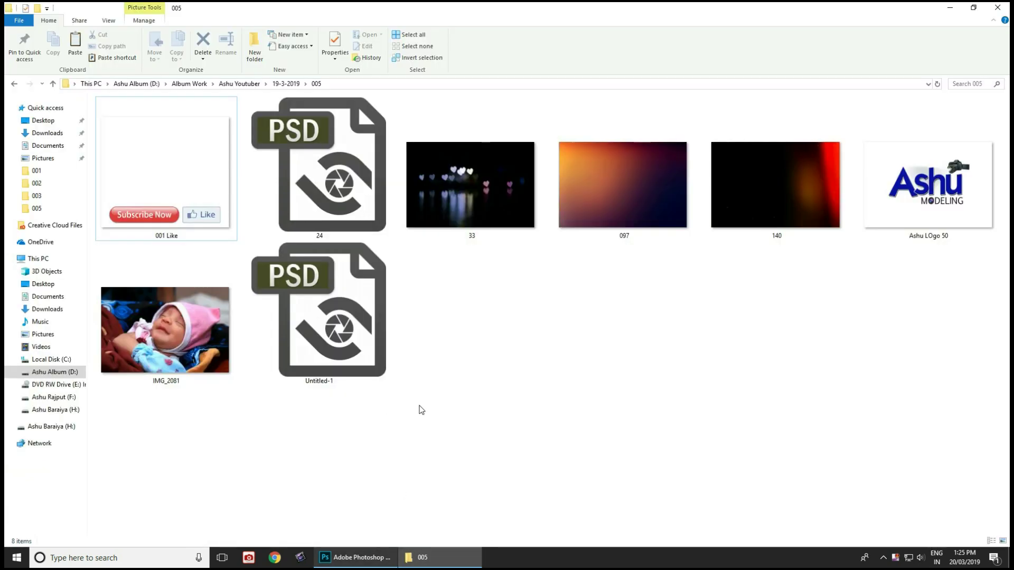
- Browse the 005 thumbnails, then drag IMG_2081 onto Photoshop to open it
{"action": "left_click", "coordinate": [214, 341]}
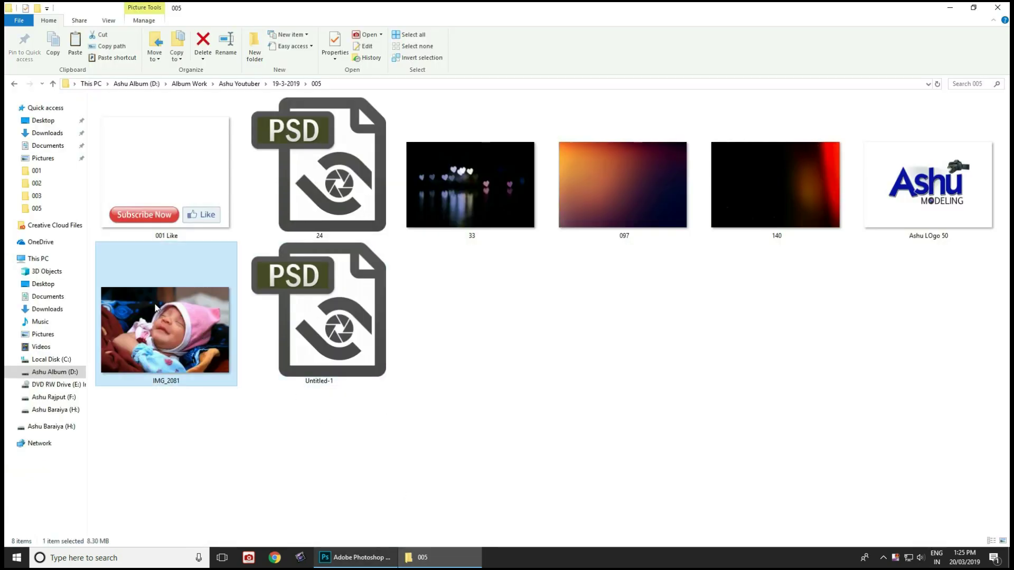
{"action": "left_click", "coordinate": [357, 197]}
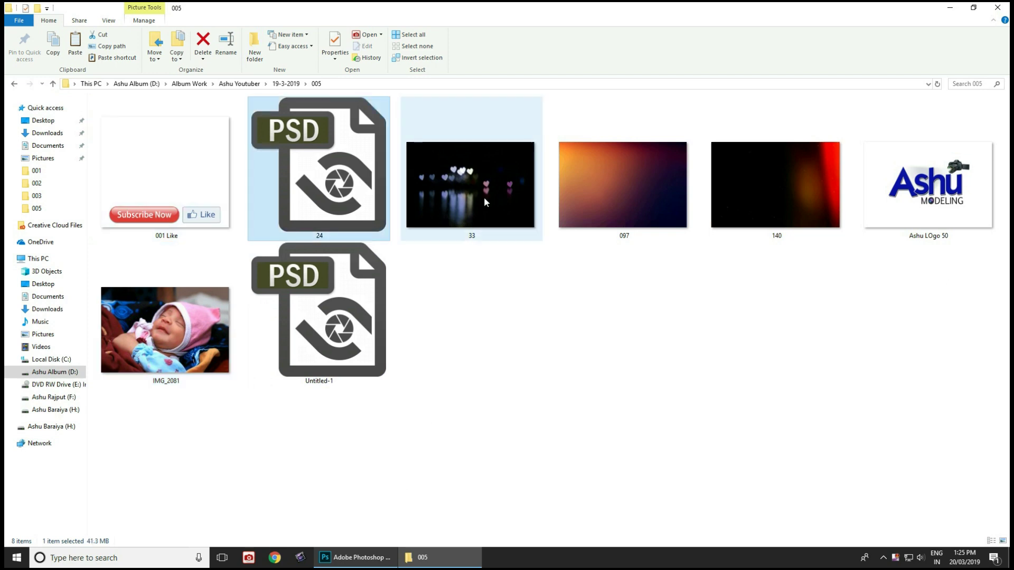
{"action": "left_click", "coordinate": [617, 186]}
{"action": "left_click", "coordinate": [751, 181]}
{"action": "left_click", "coordinate": [866, 189]}
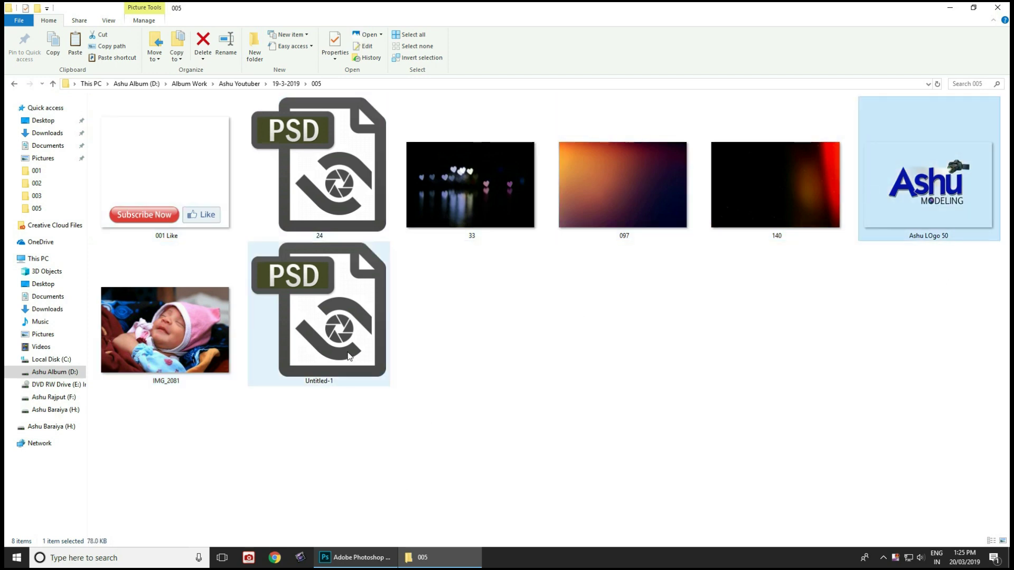
{"action": "left_click", "coordinate": [366, 355]}
{"action": "left_click", "coordinate": [171, 353]}
{"action": "left_click_drag", "start_coordinate": [157, 332], "coordinate": [399, 351]}
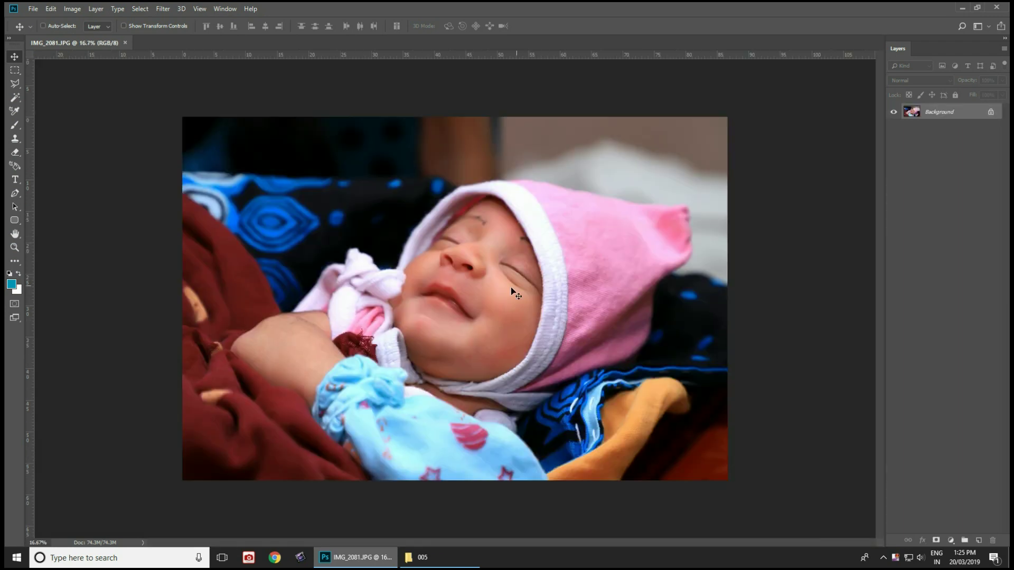
- Zoom in on the baby's face and apply a Midtones Color Balance of Cyan/Red -23
{"action": "left_click", "coordinate": [505, 288], "text": "ctrl"}
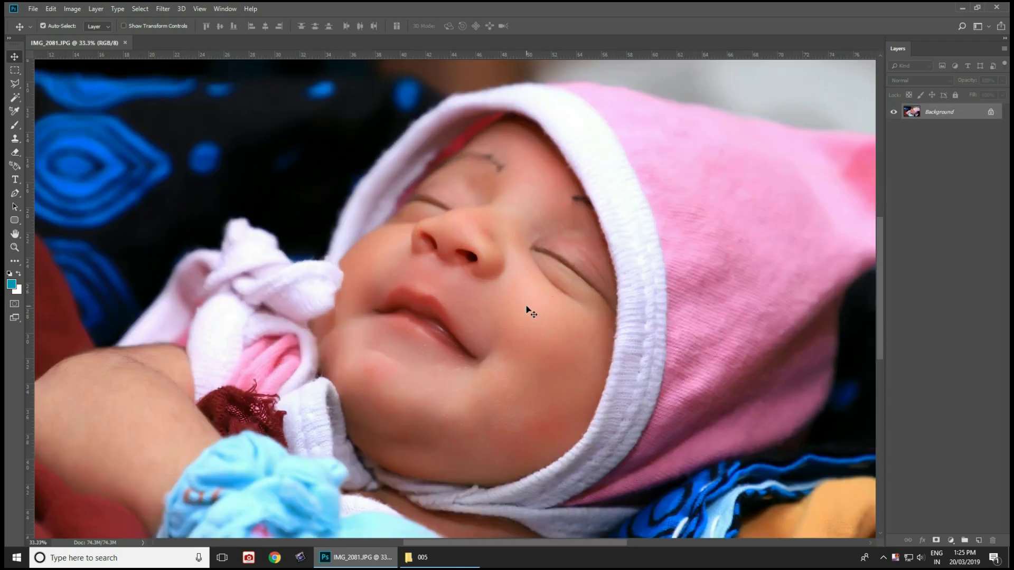
{"action": "key", "text": "ctrl+b"}
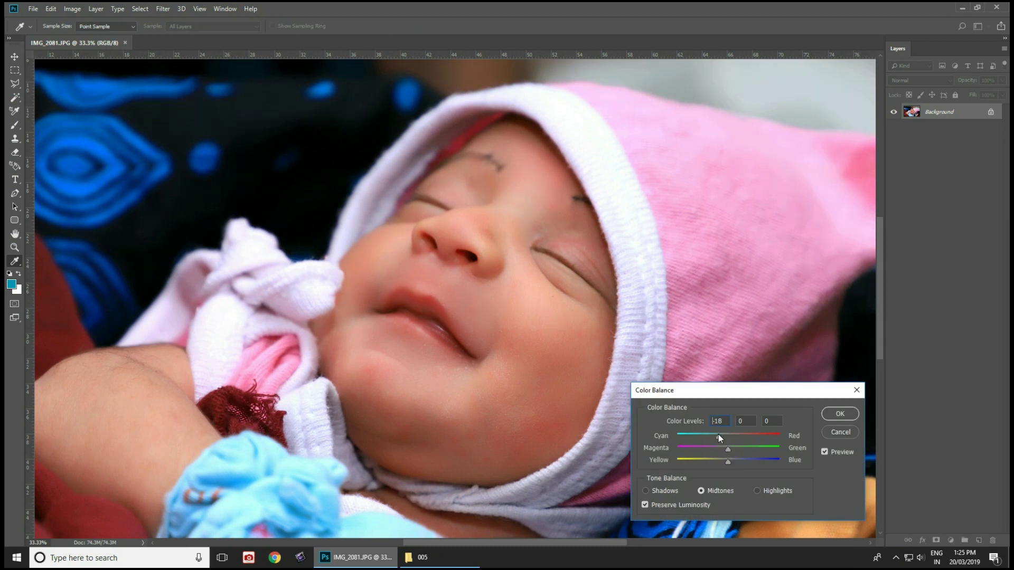
{"action": "left_click", "coordinate": [839, 414]}
{"action": "left_click", "coordinate": [165, 10]}
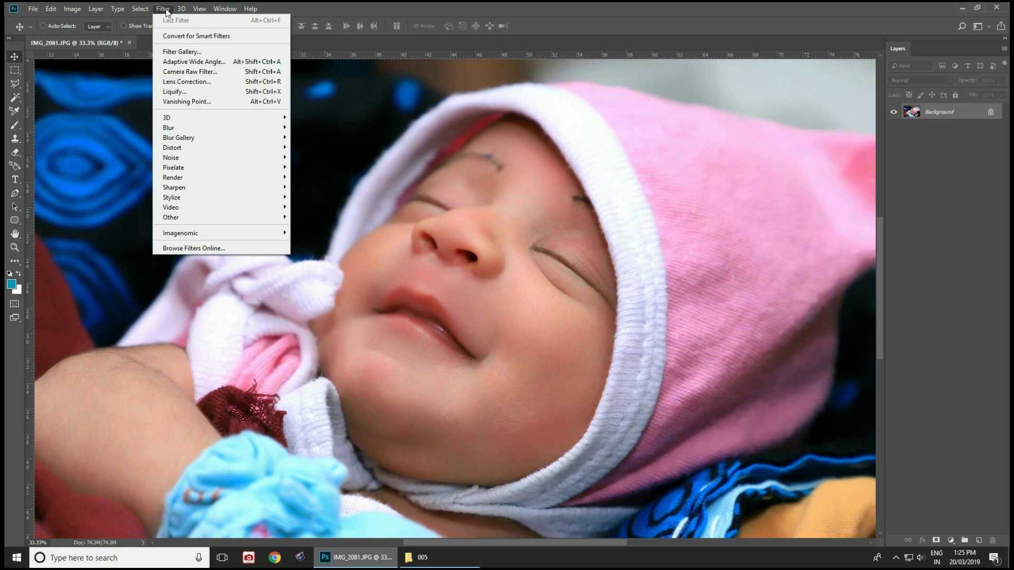
- Apply a Camera Raw Filter with Temperature -10, Tint -3 and Contrast +8
{"action": "left_click", "coordinate": [179, 71]}
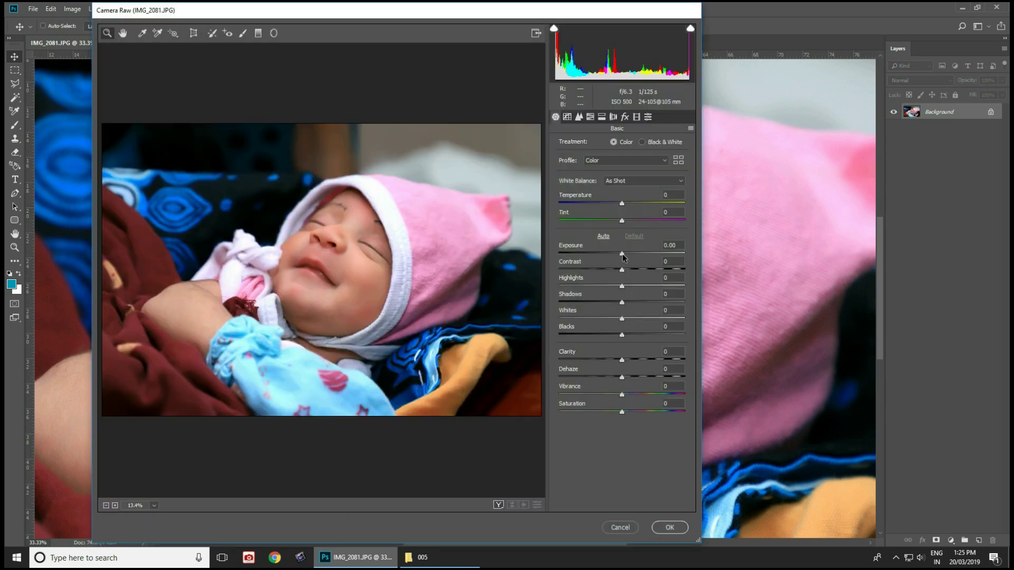
{"action": "left_click_drag", "start_coordinate": [622, 205], "coordinate": [620, 220]}
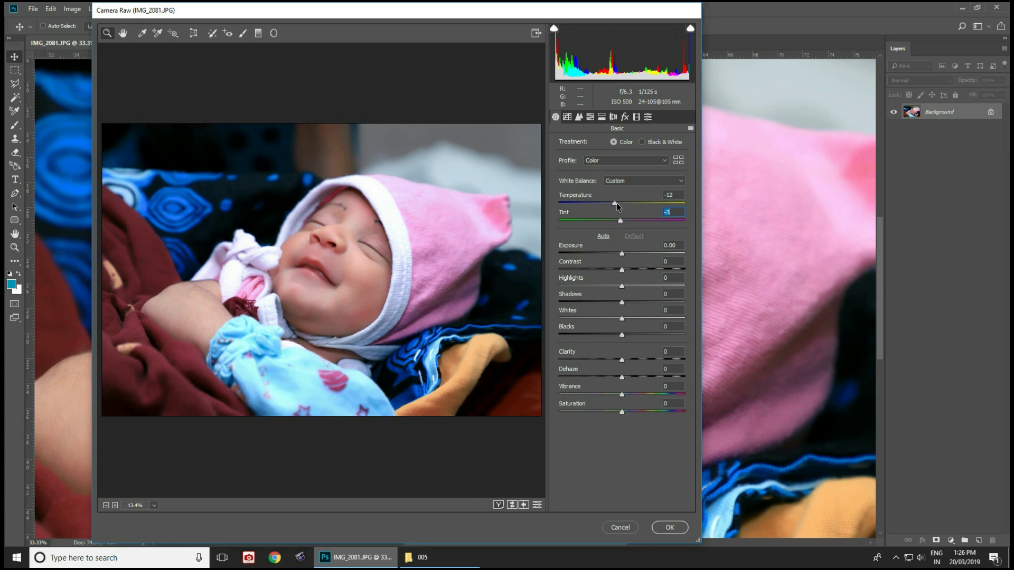
{"action": "left_click", "coordinate": [616, 203]}
{"action": "key", "text": "Up"}
{"action": "key", "text": "Up"}
{"action": "left_click_drag", "start_coordinate": [621, 269], "coordinate": [627, 269]}
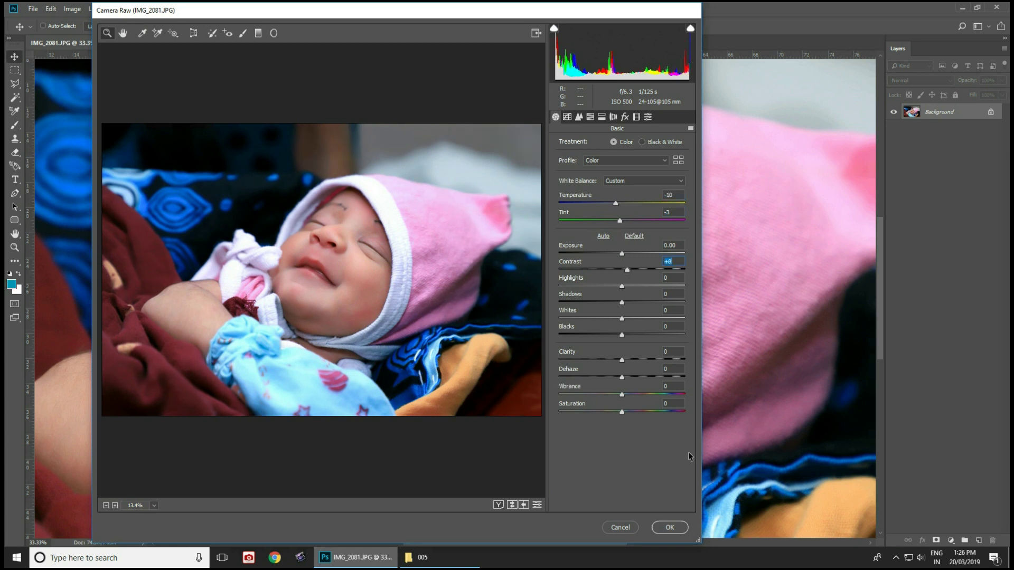
{"action": "left_click", "coordinate": [682, 528]}
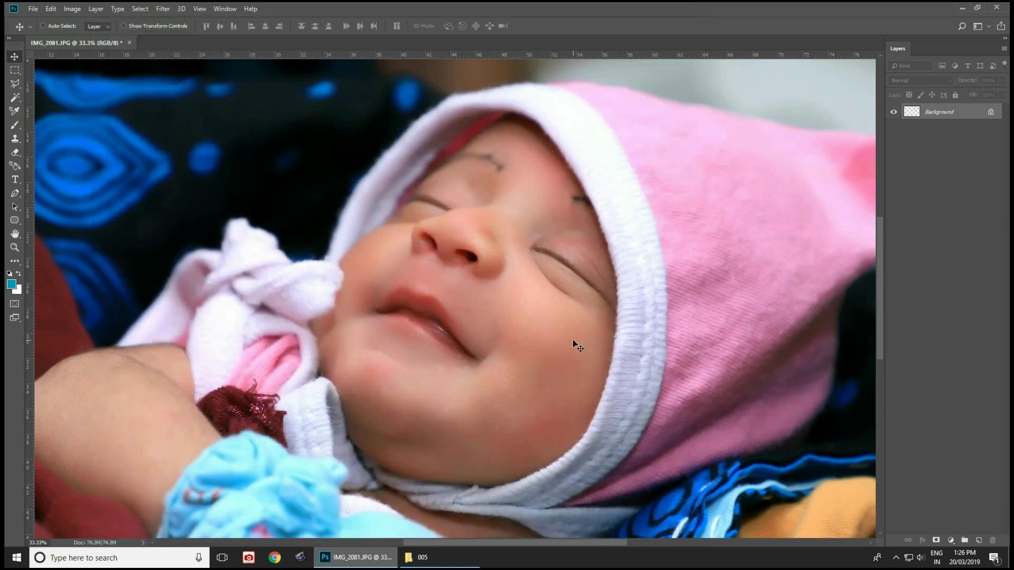
{"action": "left_click", "coordinate": [170, 8]}
{"action": "mouse_move", "coordinate": [180, 233]}
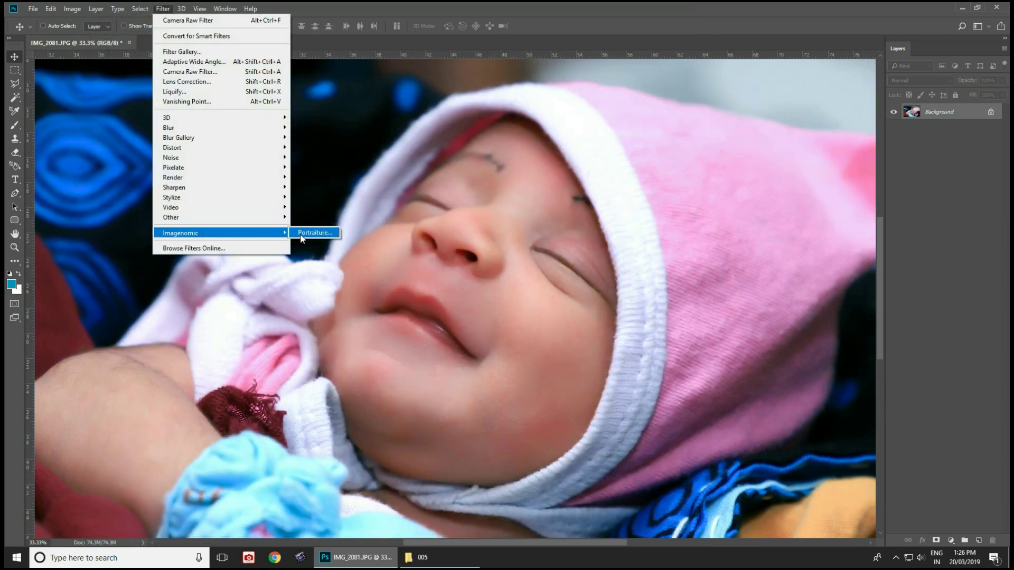
- Apply Imagenomic Portraiture smoothing and fade it to 43% opacity
{"action": "left_click", "coordinate": [301, 236]}
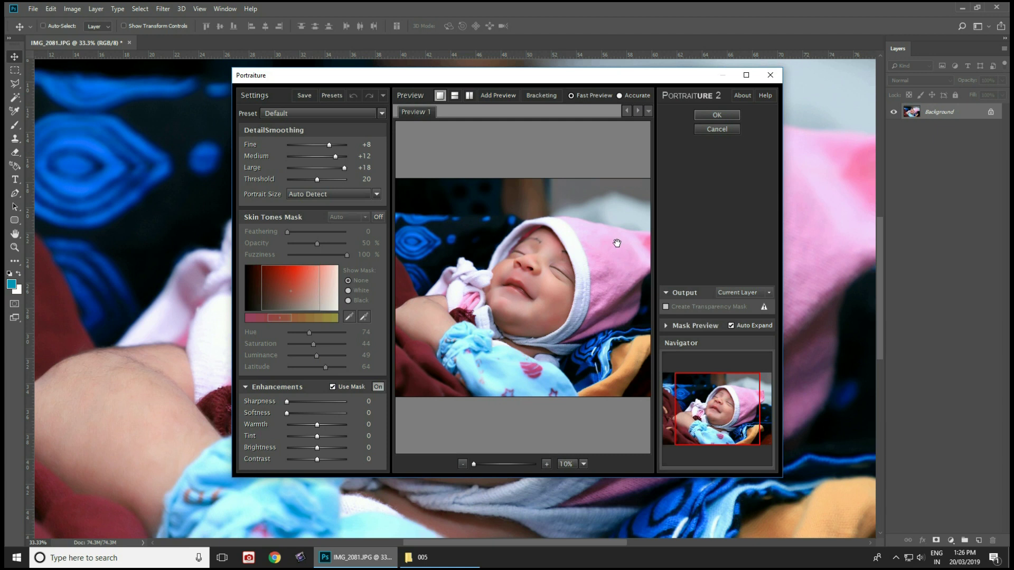
{"action": "left_click", "coordinate": [706, 115]}
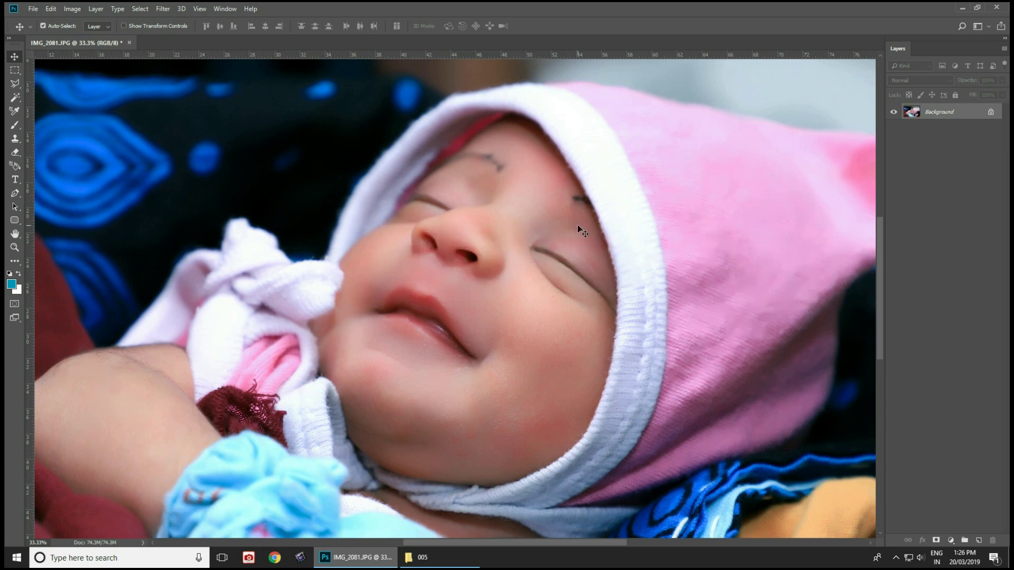
{"action": "key", "text": "ctrl+shift+f"}
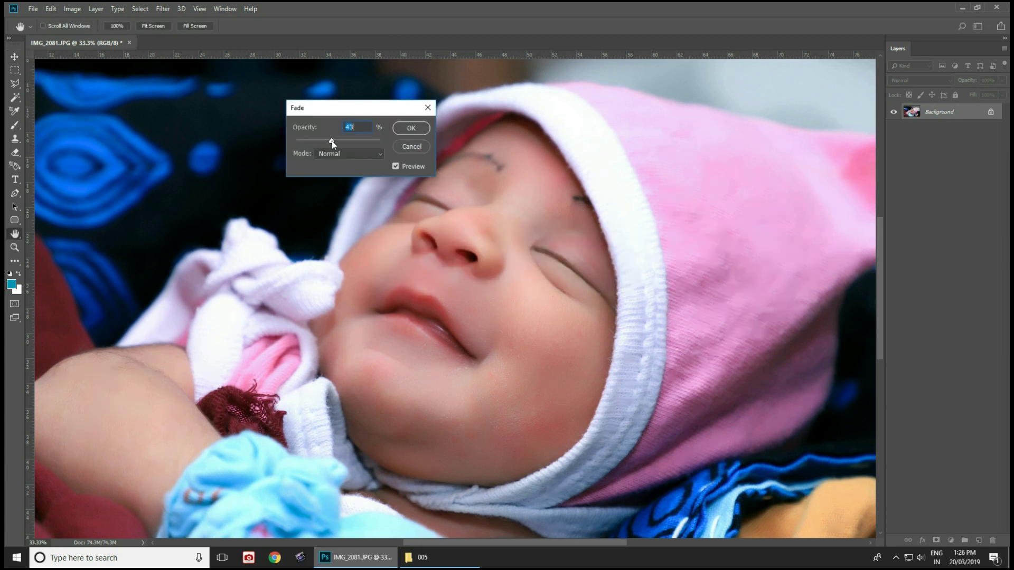
{"action": "key", "text": "Return"}
{"action": "key", "text": "v"}
{"action": "key", "text": "ctrl+0"}
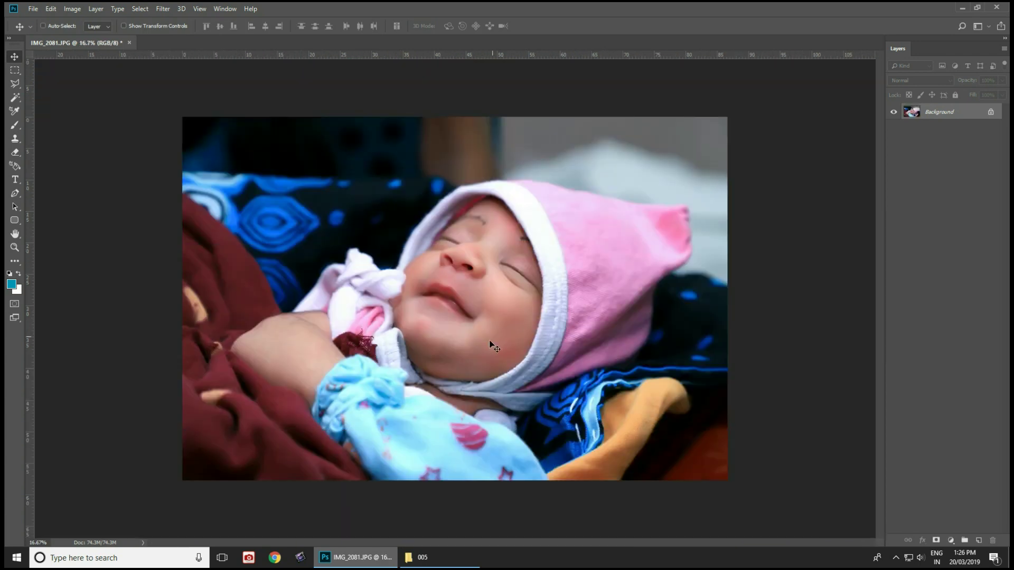
- With the Pen tool, trace a path from the blanket's left edge to where the arm meets it
{"action": "left_click", "coordinate": [15, 194]}
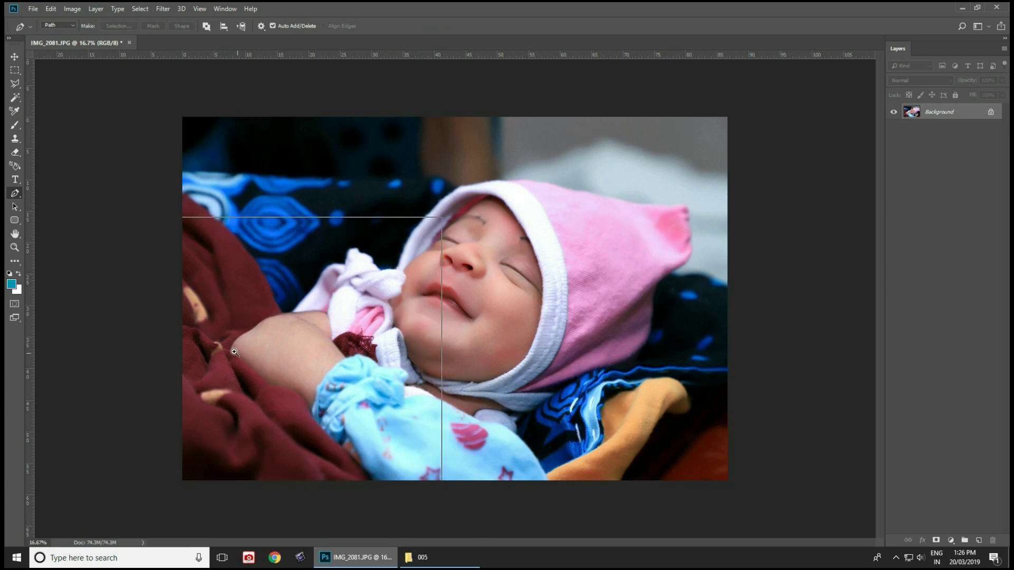
{"action": "left_click", "coordinate": [199, 340], "text": "ctrl"}
{"action": "left_click", "coordinate": [195, 344], "text": "ctrl"}
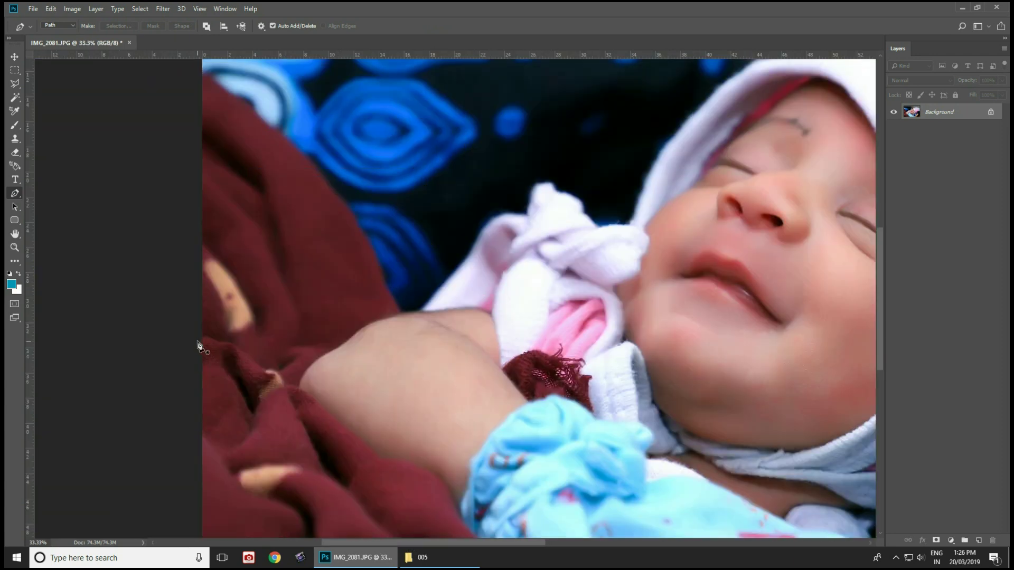
{"action": "left_click", "coordinate": [197, 341]}
{"action": "left_click_drag", "start_coordinate": [224, 344], "coordinate": [231, 344]}
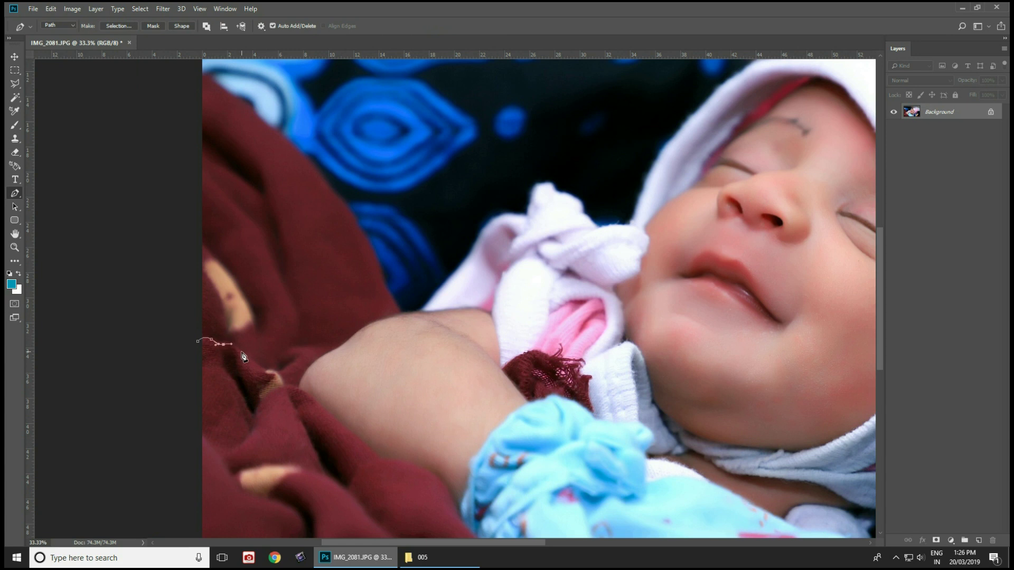
{"action": "left_click", "coordinate": [267, 367], "text": "ctrl"}
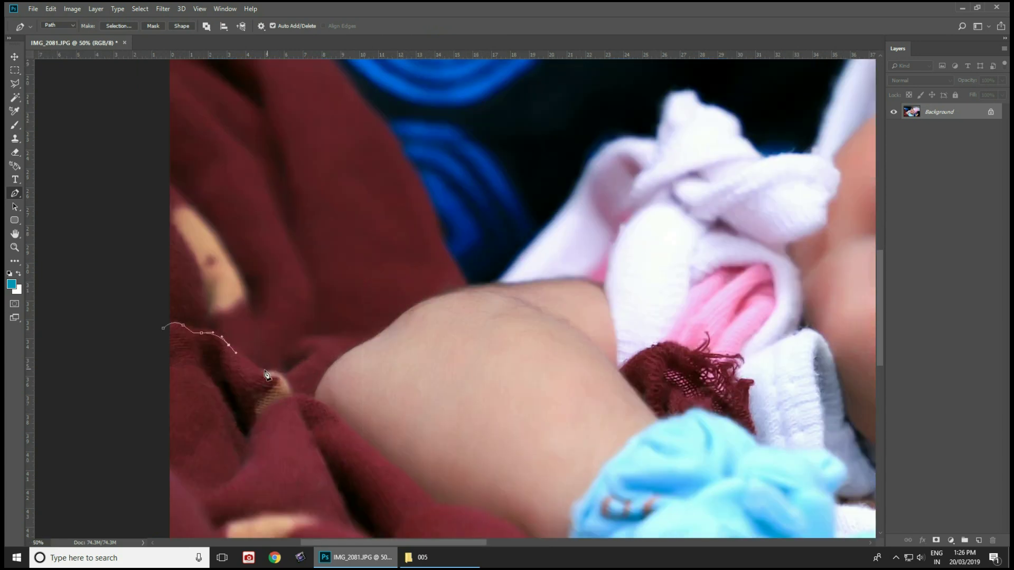
{"action": "left_click", "coordinate": [315, 400]}
{"action": "mouse_move", "coordinate": [347, 354]}
{"action": "left_mouse_down"}
{"action": "mouse_move", "coordinate": [384, 338]}
{"action": "mouse_move", "coordinate": [401, 314]}
{"action": "left_mouse_up"}
{"action": "key", "text": "ctrl+z"}
{"action": "left_click", "coordinate": [349, 352], "text": "alt"}
- Continue the pen path up along the arm and over the white cloth's folds
{"action": "mouse_move", "coordinate": [482, 287]}
{"action": "left_mouse_down"}
{"action": "mouse_move", "coordinate": [439, 332]}
{"action": "mouse_move", "coordinate": [393, 347]}
{"action": "mouse_move", "coordinate": [412, 339]}
{"action": "left_mouse_up"}
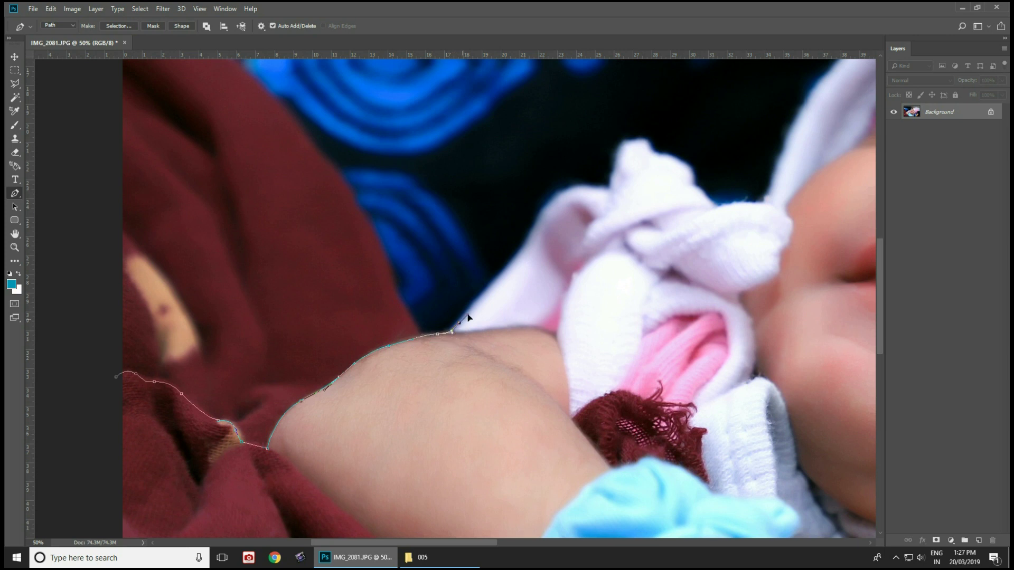
{"action": "mouse_move", "coordinate": [467, 317]}
{"action": "left_mouse_down"}
{"action": "mouse_move", "coordinate": [516, 266]}
{"action": "mouse_move", "coordinate": [300, 339]}
{"action": "left_mouse_up"}
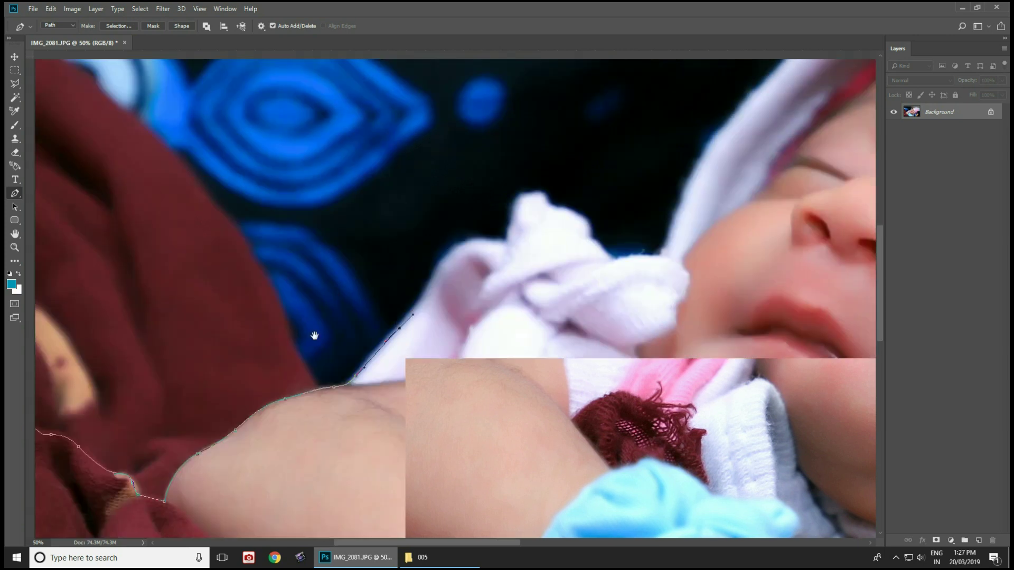
{"action": "left_click_drag", "start_coordinate": [334, 292], "coordinate": [350, 286]}
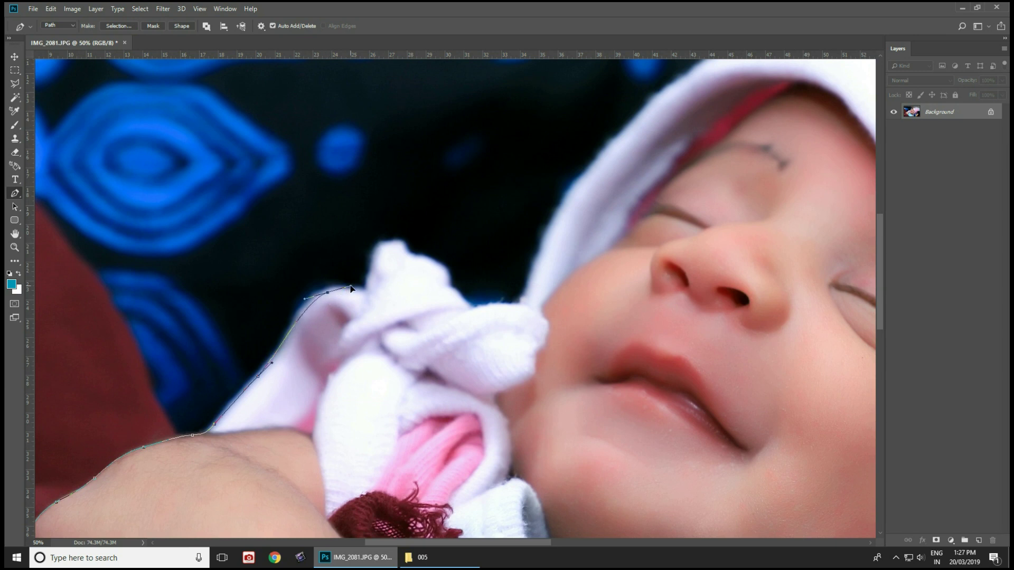
{"action": "left_click", "coordinate": [366, 294]}
{"action": "left_click_drag", "start_coordinate": [381, 255], "coordinate": [424, 262]}
{"action": "left_click", "coordinate": [435, 268]}
{"action": "left_click", "coordinate": [449, 286]}
{"action": "left_click_drag", "start_coordinate": [472, 306], "coordinate": [522, 301]}
{"action": "left_click", "coordinate": [502, 307]}
- Pan to the hood and curve the pen path over its top edge
{"action": "key", "text": "ctrl+r"}
{"action": "left_click_drag", "start_coordinate": [332, 330], "coordinate": [14, 416]}
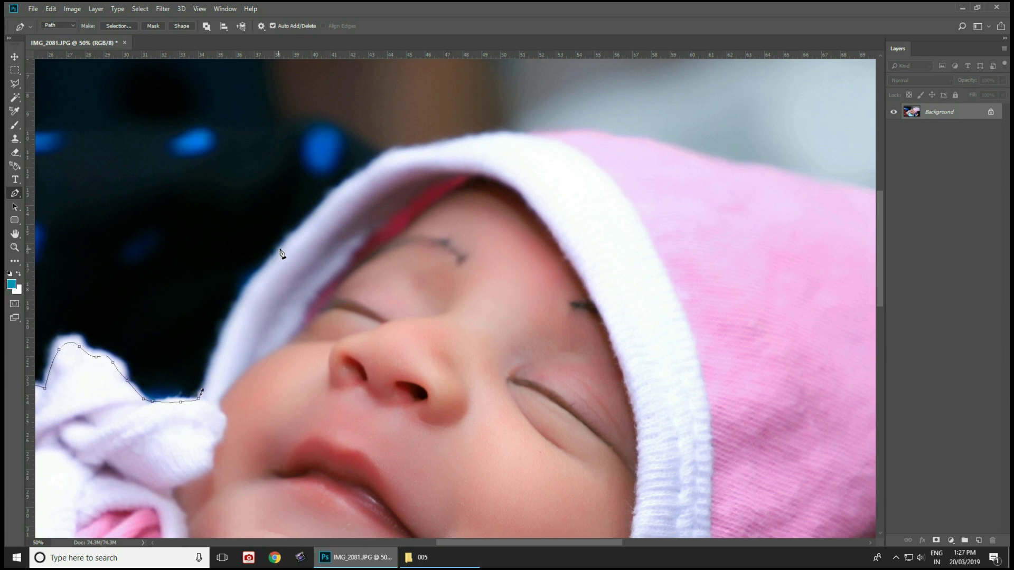
{"action": "left_click_drag", "start_coordinate": [280, 246], "coordinate": [342, 194]}
{"action": "left_click", "coordinate": [337, 188]}
{"action": "left_click", "coordinate": [372, 163]}
{"action": "left_click", "coordinate": [406, 150]}
{"action": "left_click_drag", "start_coordinate": [524, 134], "coordinate": [563, 136]}
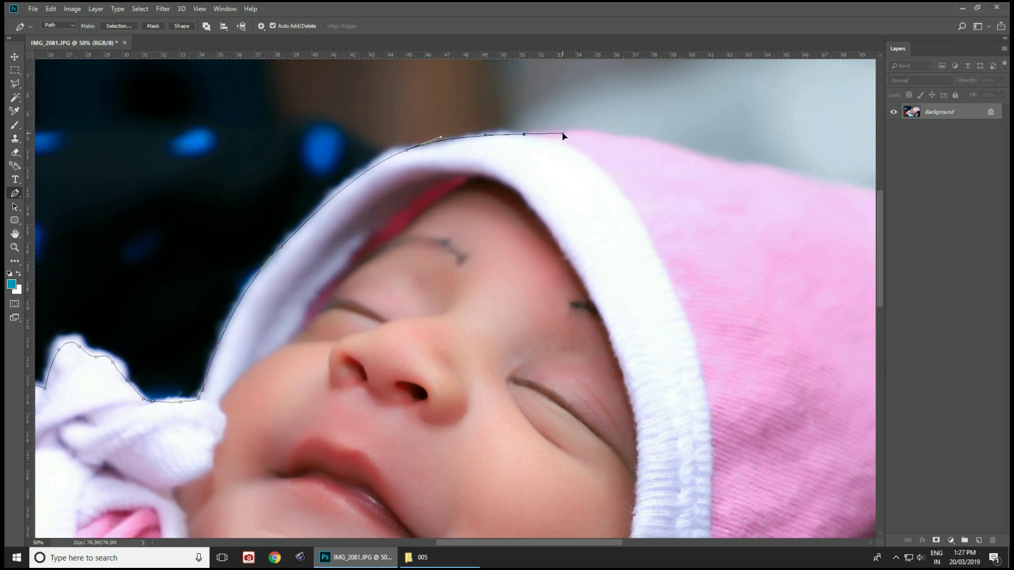
- Trace the path around the hood tip and down its back edge
{"action": "left_click_drag", "start_coordinate": [674, 192], "coordinate": [346, 203]}
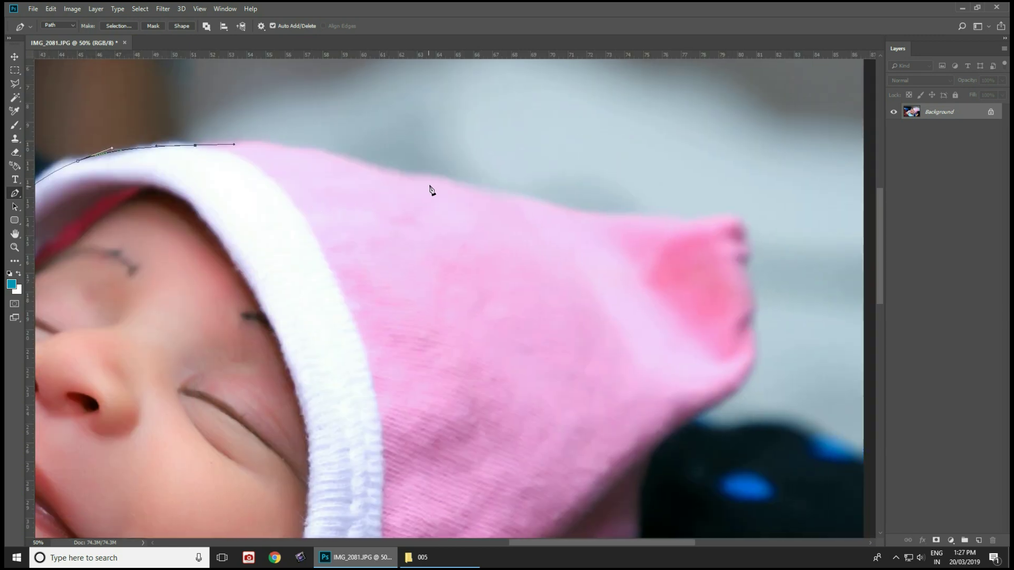
{"action": "left_click", "coordinate": [525, 206]}
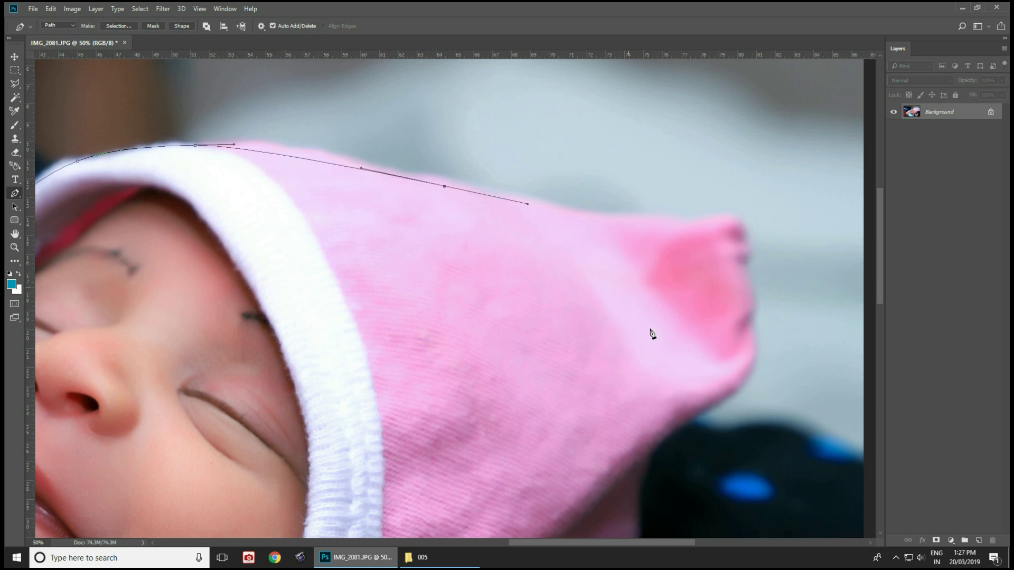
{"action": "left_click_drag", "start_coordinate": [626, 289], "coordinate": [657, 340]}
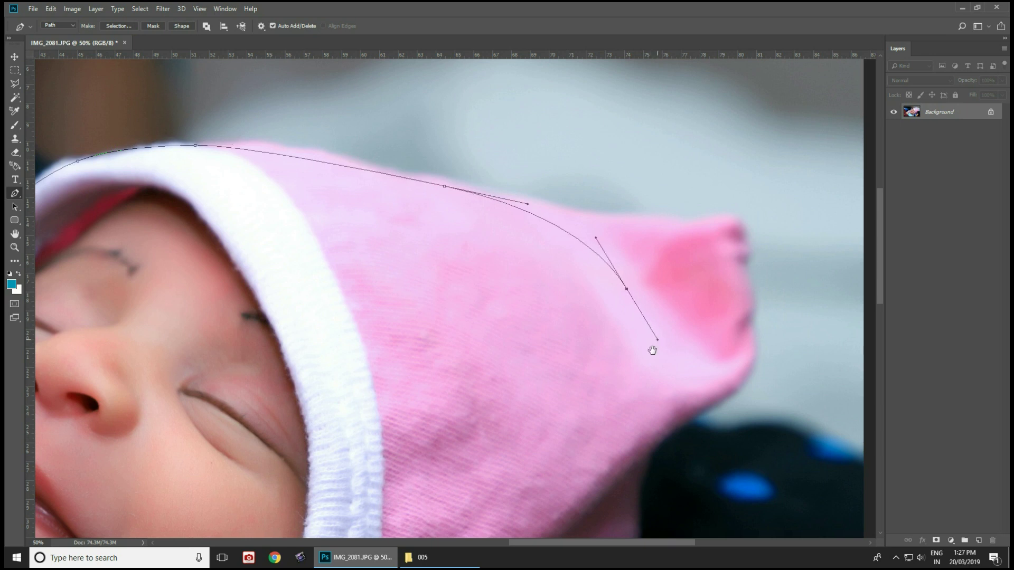
{"action": "left_click_drag", "start_coordinate": [645, 271], "coordinate": [632, 85]}
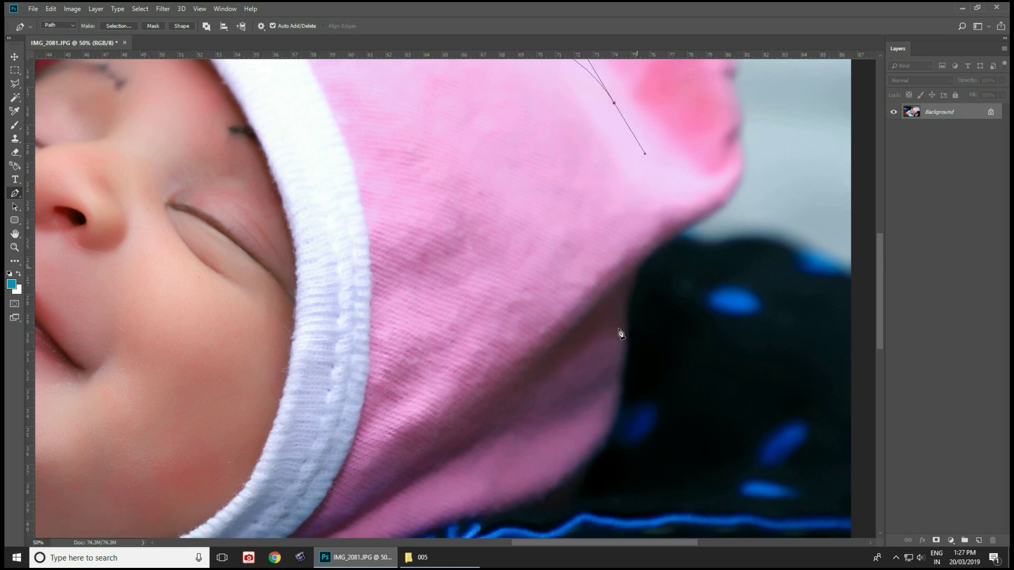
{"action": "left_click_drag", "start_coordinate": [636, 264], "coordinate": [618, 332]}
{"action": "mouse_move", "coordinate": [606, 430]}
{"action": "left_mouse_down"}
{"action": "mouse_move", "coordinate": [595, 451]}
{"action": "mouse_move", "coordinate": [648, 307]}
{"action": "left_mouse_up"}
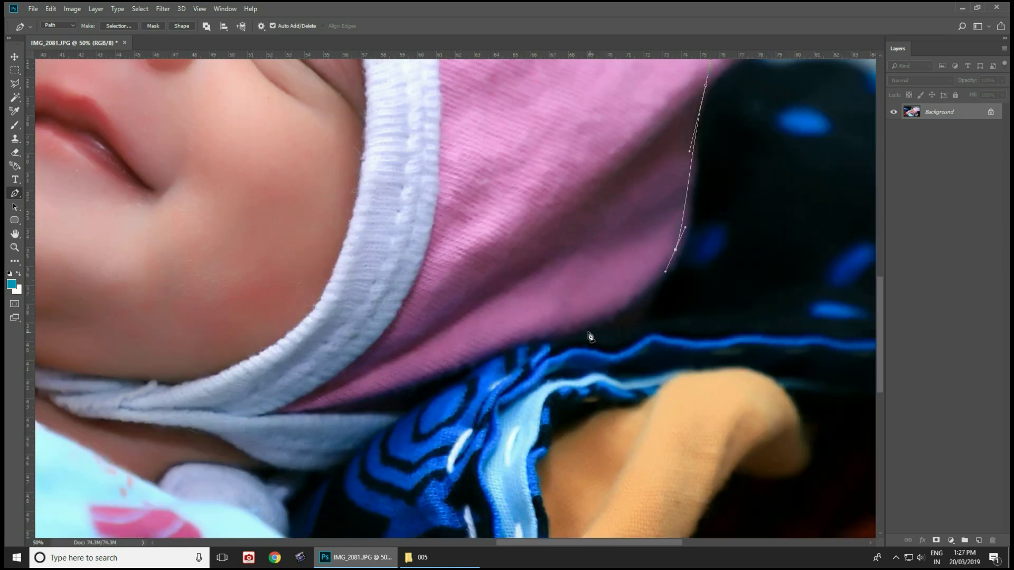
{"action": "left_click_drag", "start_coordinate": [579, 327], "coordinate": [522, 344]}
- Trace the path leftward along the hood's lower edge
{"action": "left_click", "coordinate": [447, 374]}
{"action": "left_click", "coordinate": [395, 400]}
{"action": "left_click_drag", "start_coordinate": [398, 418], "coordinate": [390, 422]}
{"action": "left_click", "coordinate": [367, 440]}
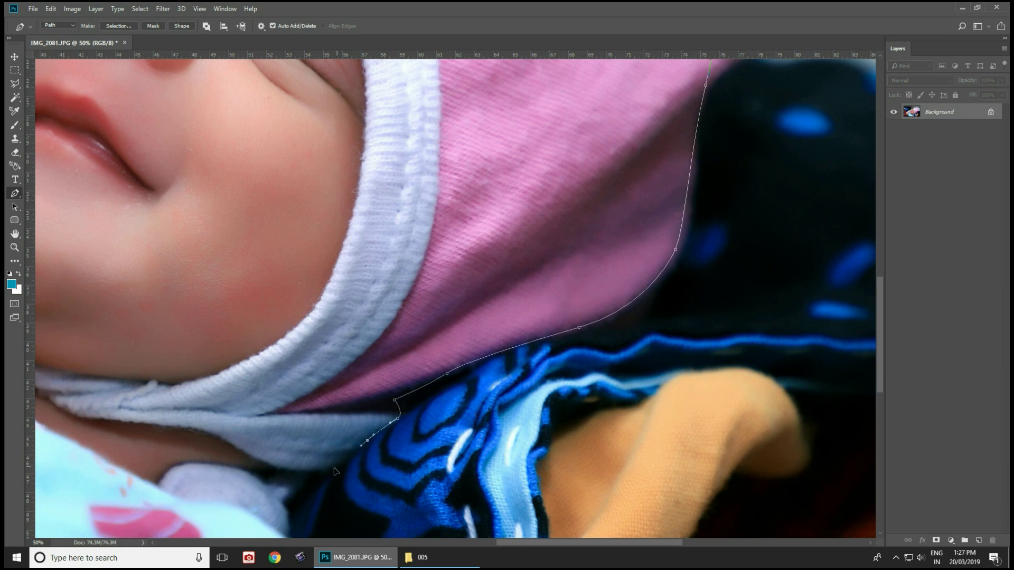
{"action": "left_click_drag", "start_coordinate": [329, 470], "coordinate": [337, 466]}
{"action": "left_click", "coordinate": [292, 468]}
{"action": "left_click_drag", "start_coordinate": [269, 468], "coordinate": [265, 467]}
{"action": "left_click_drag", "start_coordinate": [304, 496], "coordinate": [603, 228]}
- Trace the path around the mitten down to the image's bottom edge
{"action": "left_click", "coordinate": [597, 222]}
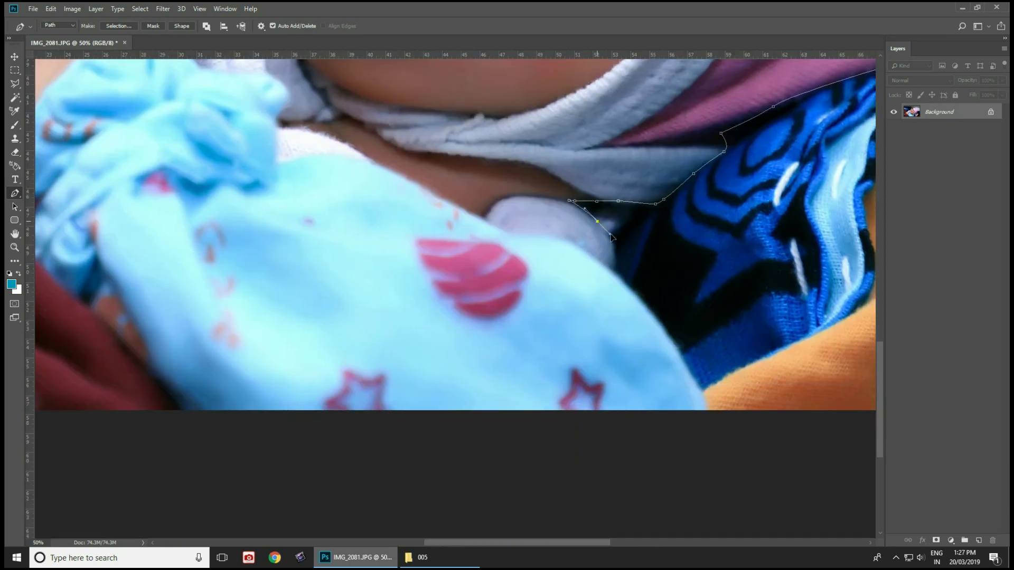
{"action": "left_click_drag", "start_coordinate": [611, 269], "coordinate": [608, 279]}
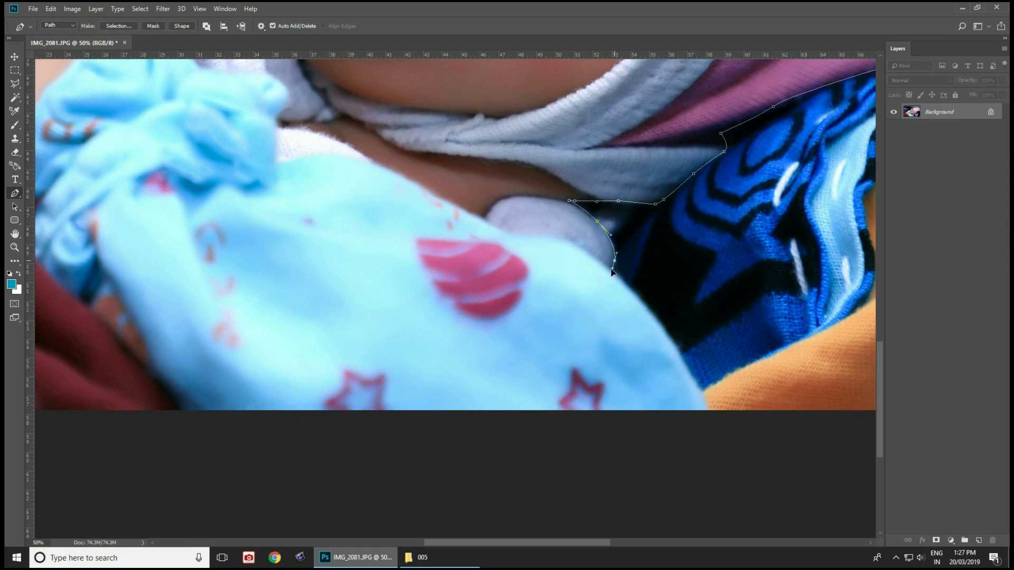
{"action": "left_click", "coordinate": [678, 358]}
{"action": "left_click", "coordinate": [702, 406]}
{"action": "left_click_drag", "start_coordinate": [420, 439], "coordinate": [387, 444]}
{"action": "left_click_drag", "start_coordinate": [224, 456], "coordinate": [200, 451]}
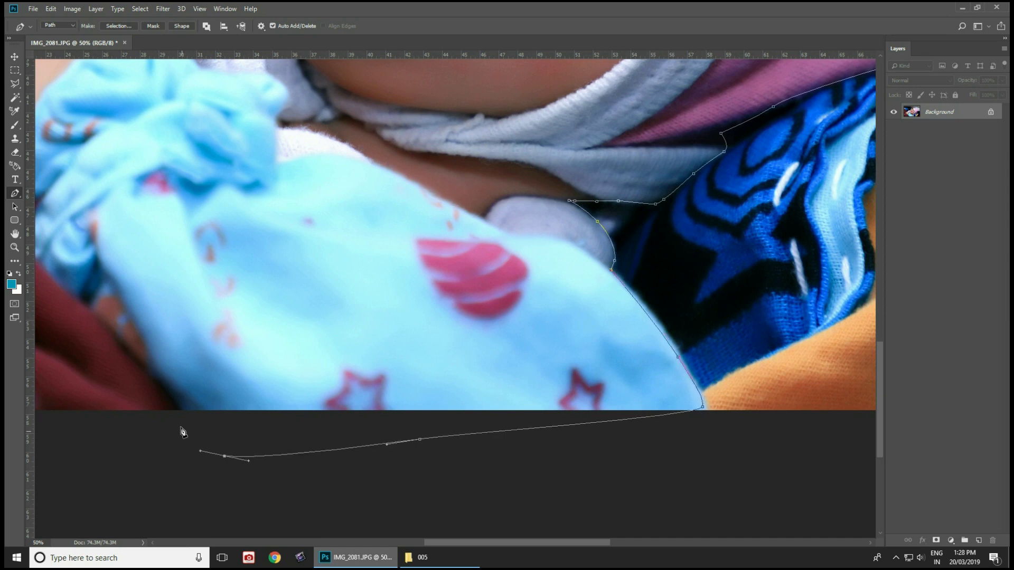
{"action": "left_click", "coordinate": [179, 416]}
- Run the path along the bottom and left side and close it at the start point
{"action": "scroll", "coordinate": [537, 403], "scroll_direction": "down", "scroll_amount": 1}
{"action": "scroll", "coordinate": [539, 405], "scroll_direction": "down", "scroll_amount": 5}
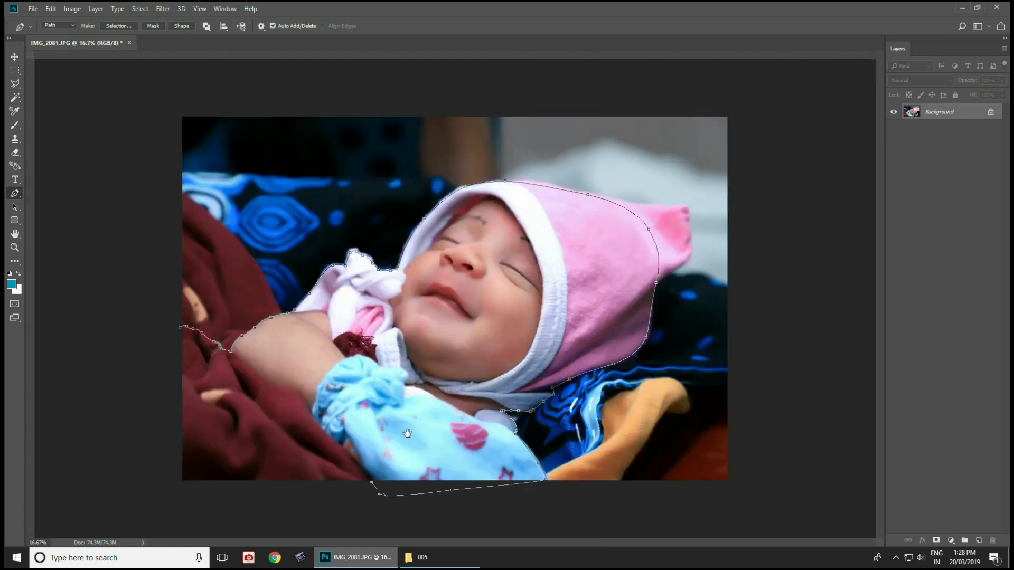
{"action": "key", "text": "ctrl+r"}
{"action": "left_click", "coordinate": [353, 485]}
{"action": "left_click", "coordinate": [173, 490]}
{"action": "left_click", "coordinate": [158, 478]}
{"action": "left_click", "coordinate": [157, 433]}
{"action": "left_click", "coordinate": [165, 378]}
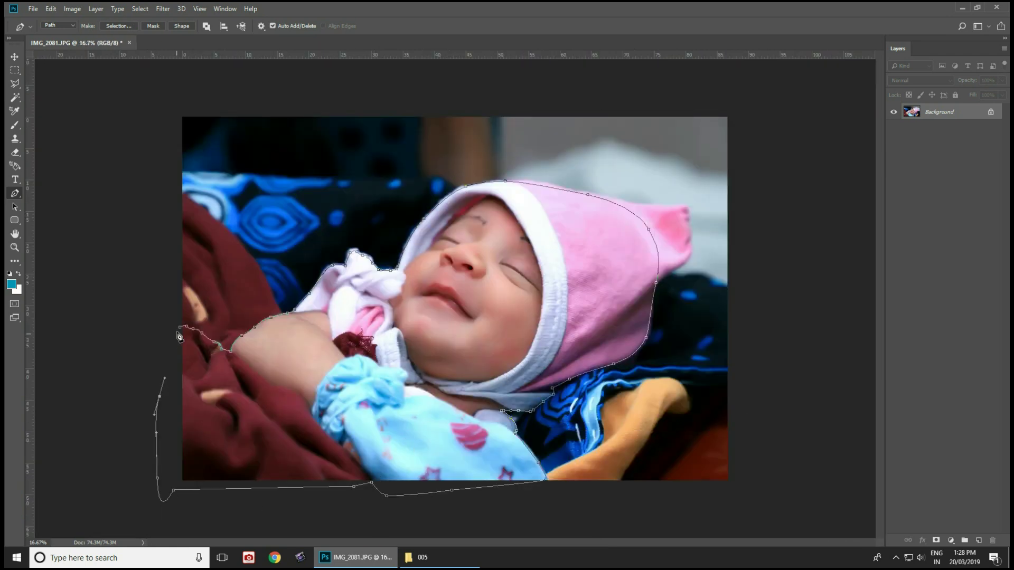
{"action": "left_click", "coordinate": [181, 327]}
- Convert the path to a selection and copy the baby onto Layer 1
{"action": "right_click", "coordinate": [270, 344]}
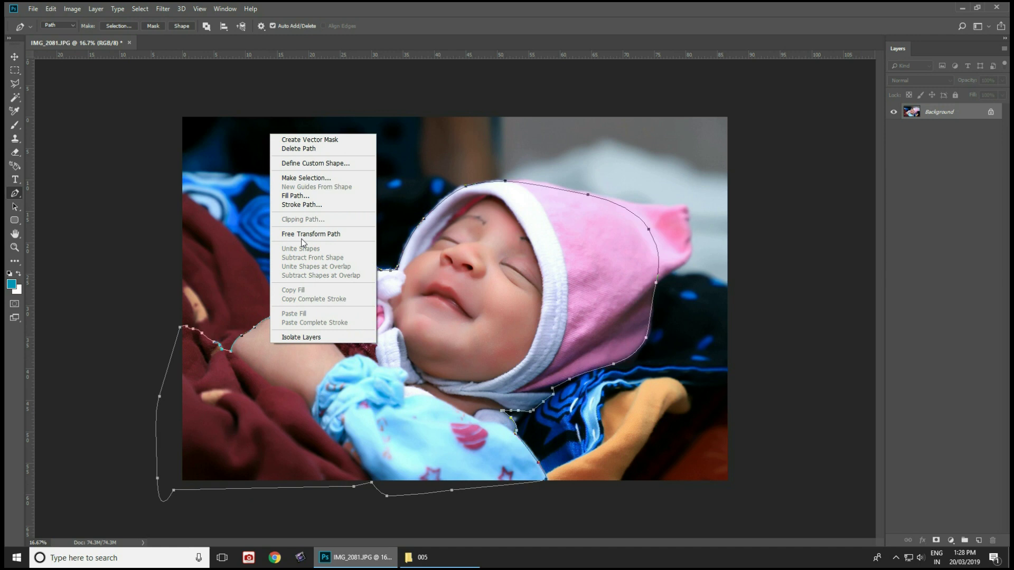
{"action": "left_click", "coordinate": [299, 179]}
{"action": "key", "text": "Return"}
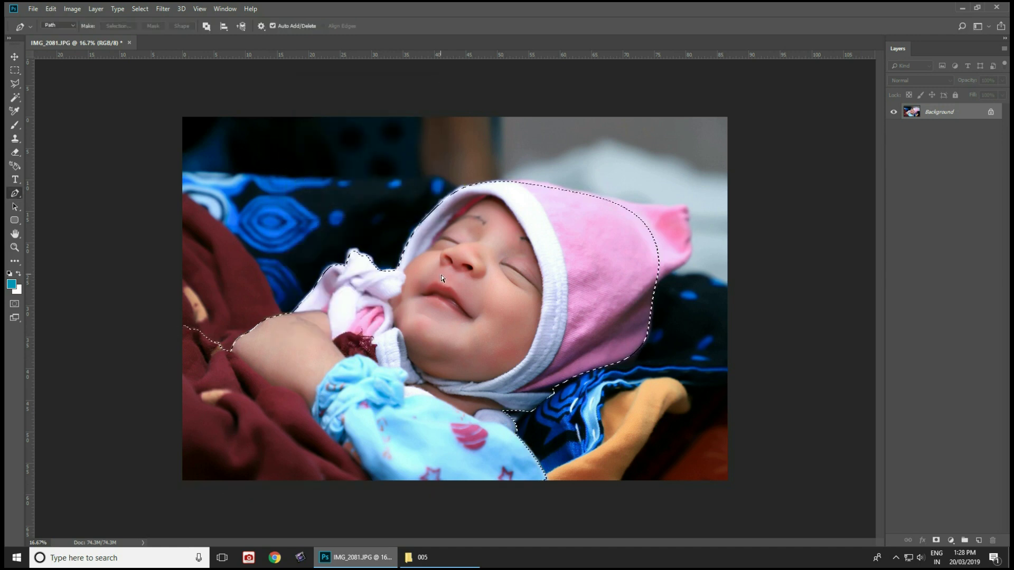
{"action": "key", "text": "ctrl+j"}
{"action": "key", "text": "v"}
{"action": "mouse_move", "coordinate": [484, 293]}
{"action": "left_mouse_down"}
{"action": "mouse_move", "coordinate": [468, 281]}
{"action": "mouse_move", "coordinate": [468, 293]}
{"action": "left_mouse_up"}
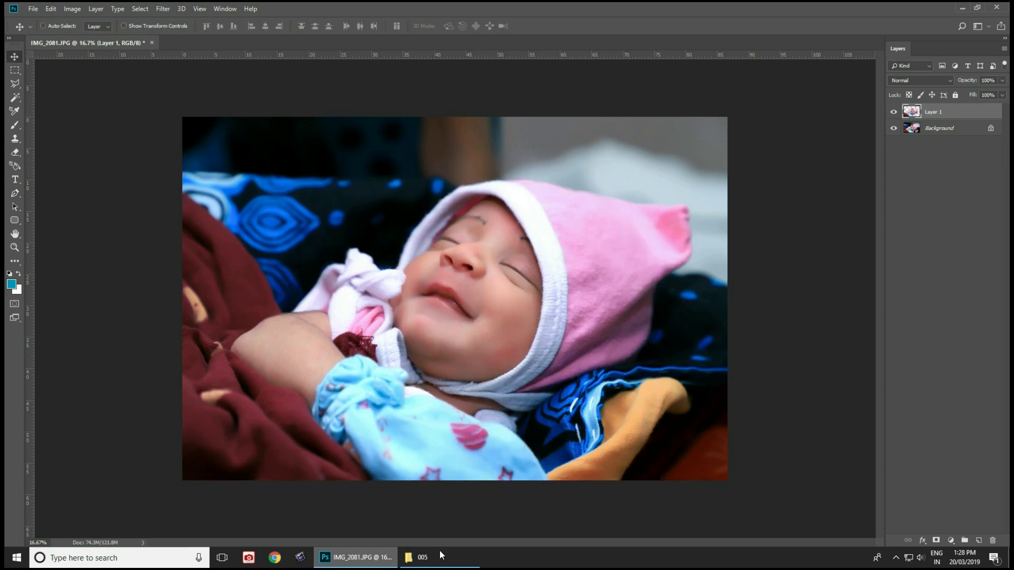
- Open 24.psd from the 005 folder in Photoshop
{"action": "left_click", "coordinate": [439, 550]}
{"action": "left_click", "coordinate": [324, 168]}
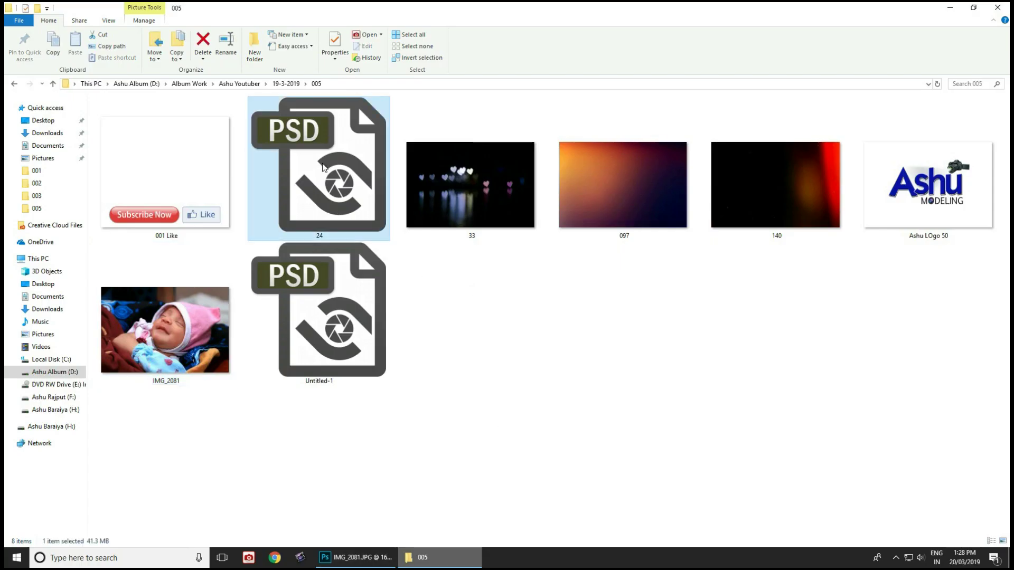
{"action": "left_click_drag", "start_coordinate": [324, 167], "coordinate": [411, 43]}
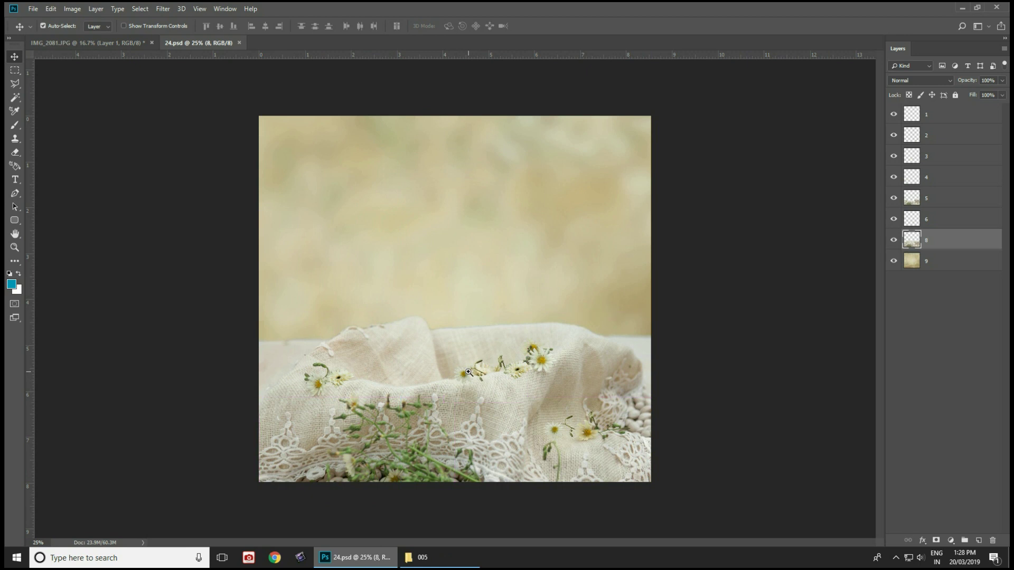
- Paste the cut-out baby into 24.psd, then scale, tilt and position it over the cloth
{"action": "key", "text": "ctrl+plus"}
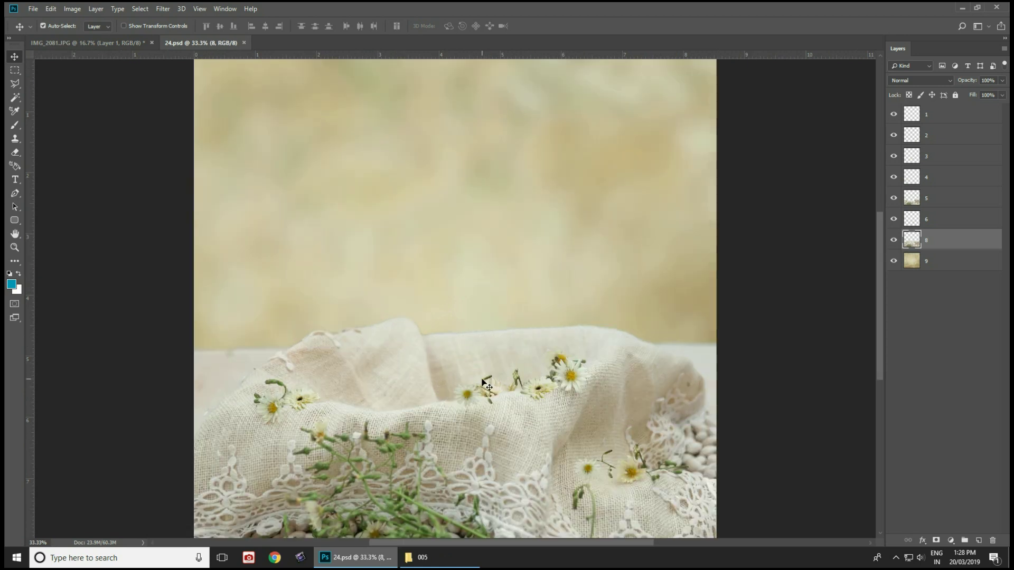
{"action": "key", "text": "ctrl+v"}
{"action": "key", "text": "ctrl+t"}
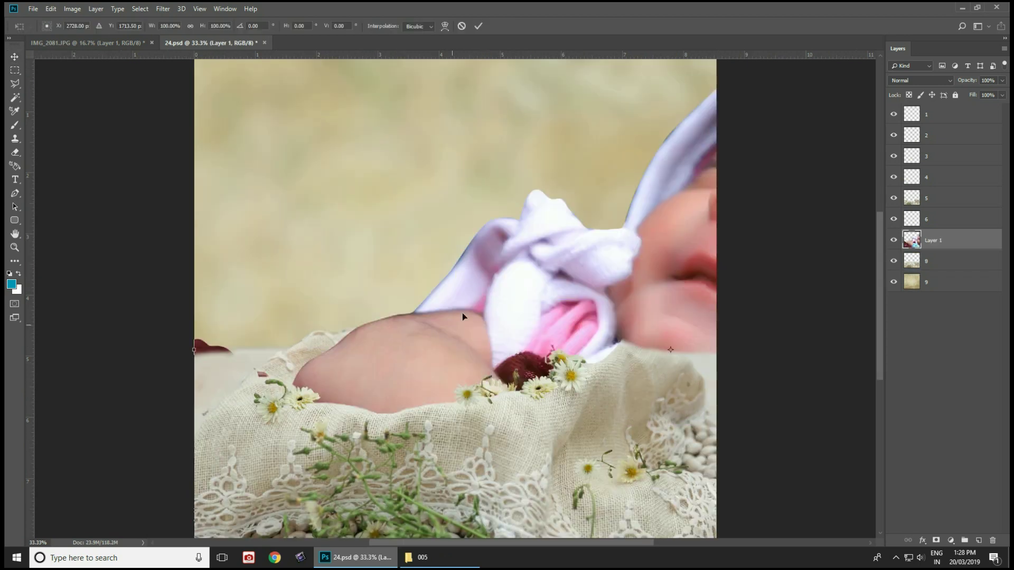
{"action": "left_click_drag", "start_coordinate": [633, 197], "coordinate": [459, 267]}
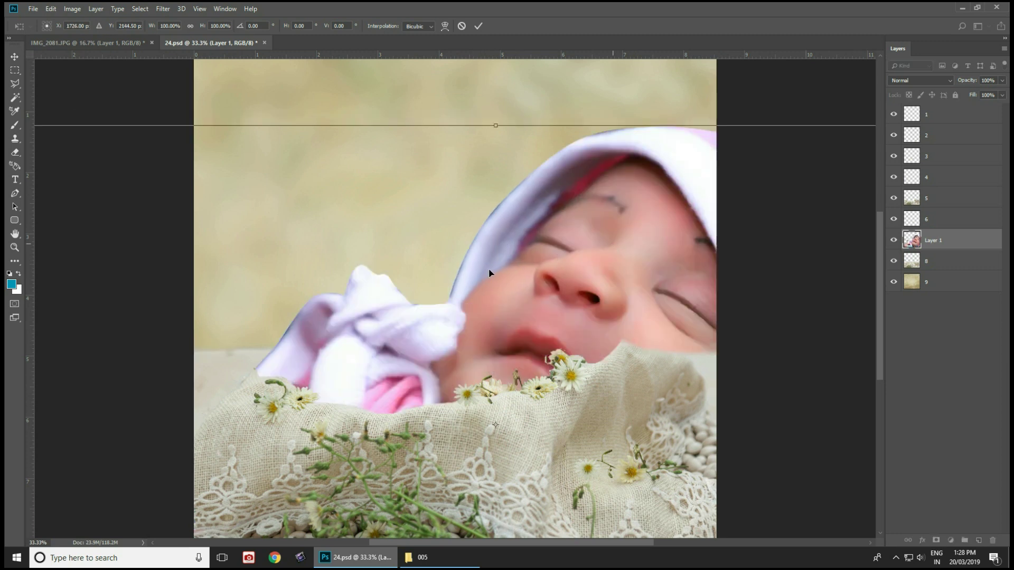
{"action": "left_click_drag", "start_coordinate": [786, 150], "coordinate": [474, 346]}
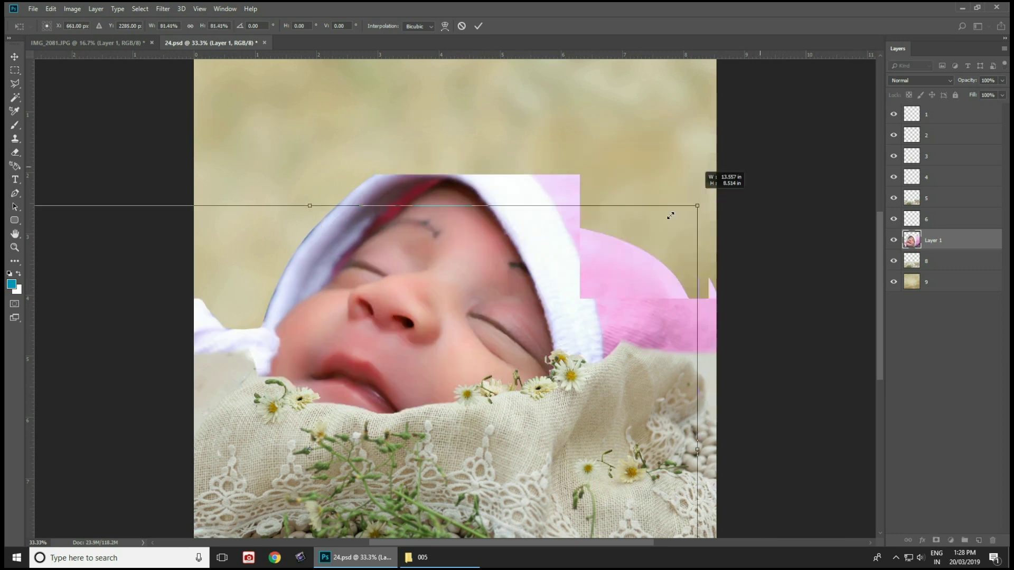
{"action": "left_click_drag", "start_coordinate": [404, 393], "coordinate": [482, 315]}
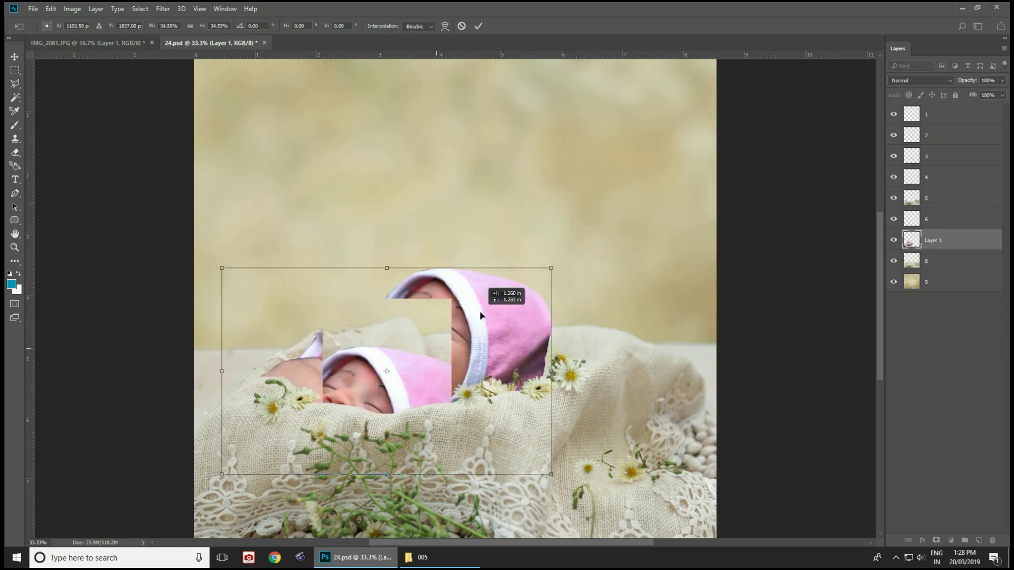
{"action": "left_click_drag", "start_coordinate": [567, 261], "coordinate": [562, 287]}
{"action": "left_click_drag", "start_coordinate": [491, 341], "coordinate": [528, 350]}
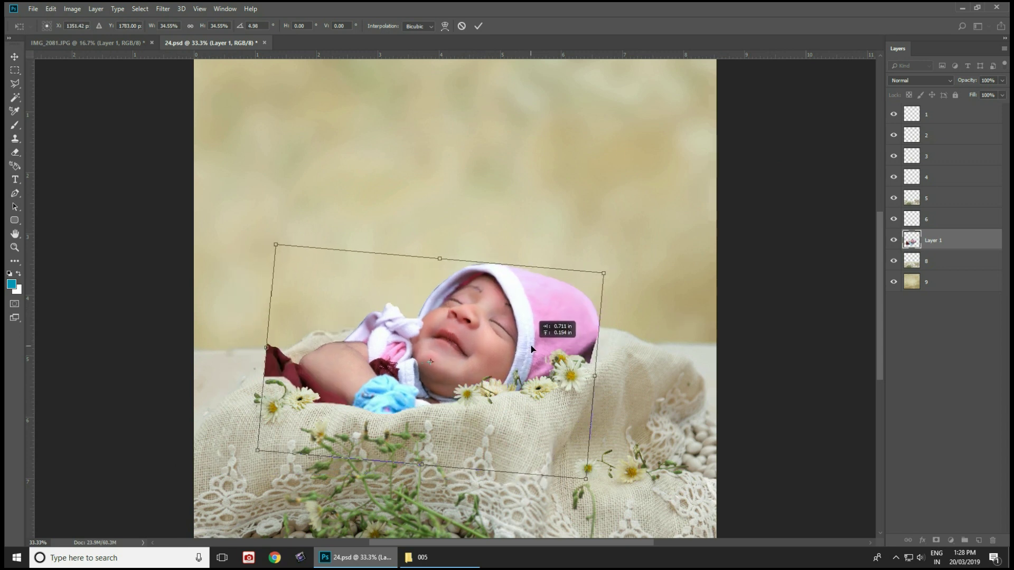
{"action": "mouse_move", "coordinate": [606, 271]}
{"action": "left_mouse_down"}
{"action": "mouse_move", "coordinate": [619, 262]}
{"action": "mouse_move", "coordinate": [653, 276]}
{"action": "left_mouse_up"}
{"action": "mouse_move", "coordinate": [555, 332]}
{"action": "left_mouse_down"}
{"action": "mouse_move", "coordinate": [562, 318]}
{"action": "mouse_move", "coordinate": [563, 336]}
{"action": "left_mouse_up"}
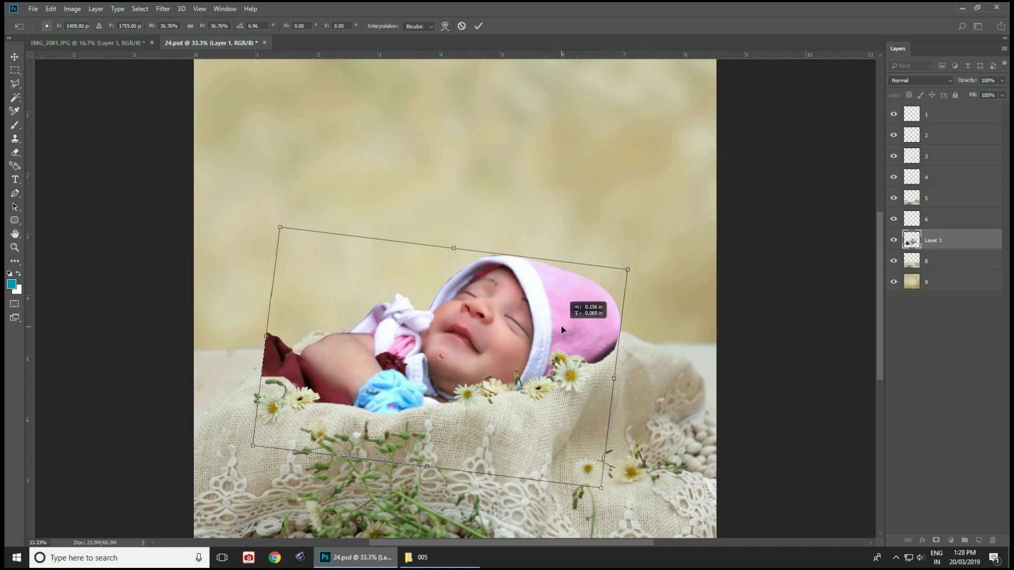
{"action": "left_click_drag", "start_coordinate": [668, 337], "coordinate": [668, 331]}
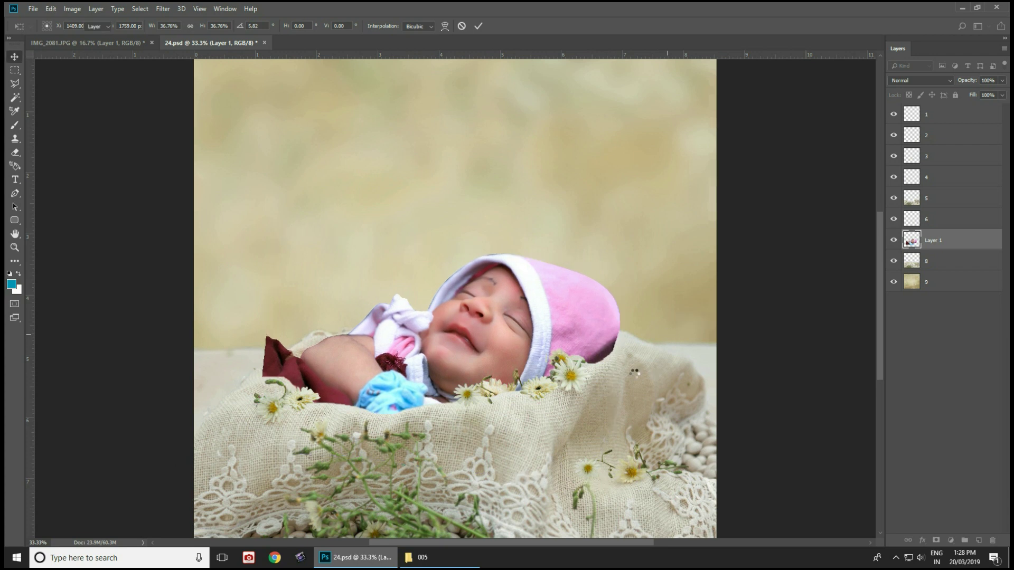
{"action": "key", "text": "Return"}
- Refine the baby's tilt and placement, nestling it into the lace cloth at 91.63%
{"action": "key", "text": "ctrl+t"}
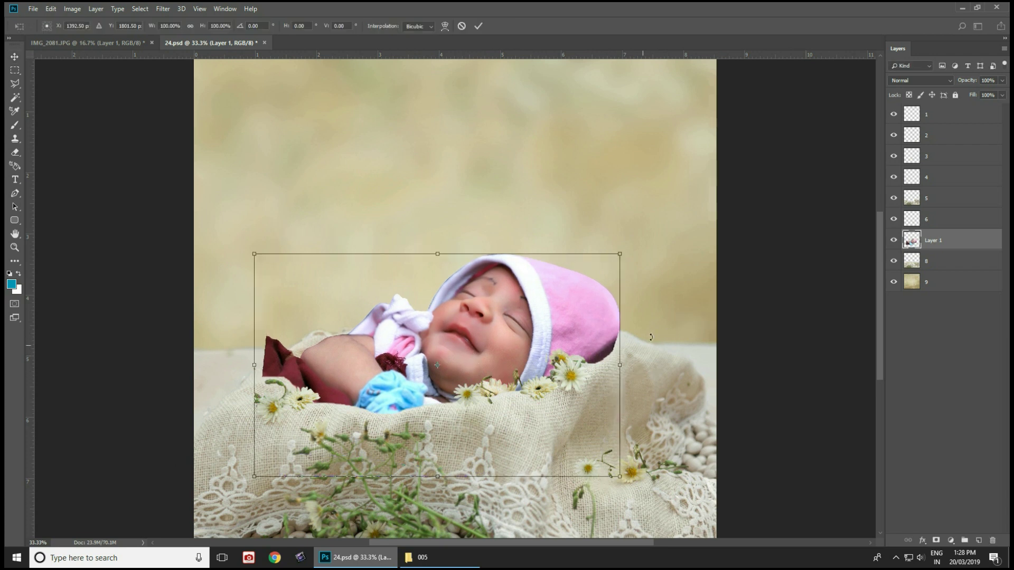
{"action": "mouse_move", "coordinate": [651, 337]}
{"action": "left_mouse_down"}
{"action": "mouse_move", "coordinate": [661, 303]}
{"action": "mouse_move", "coordinate": [664, 329]}
{"action": "left_mouse_up"}
{"action": "left_click_drag", "start_coordinate": [638, 265], "coordinate": [622, 272]}
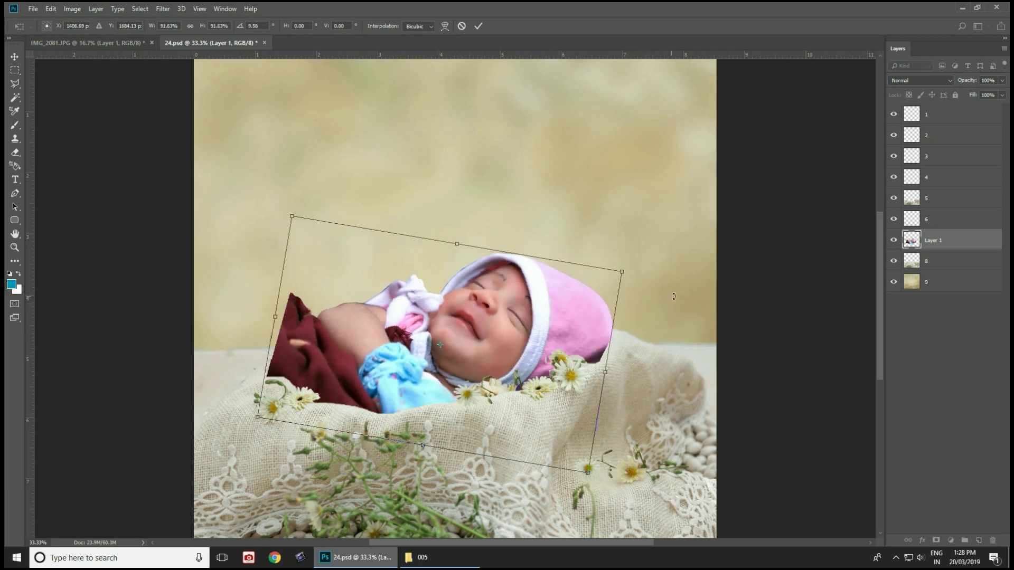
{"action": "left_click_drag", "start_coordinate": [673, 296], "coordinate": [672, 265]}
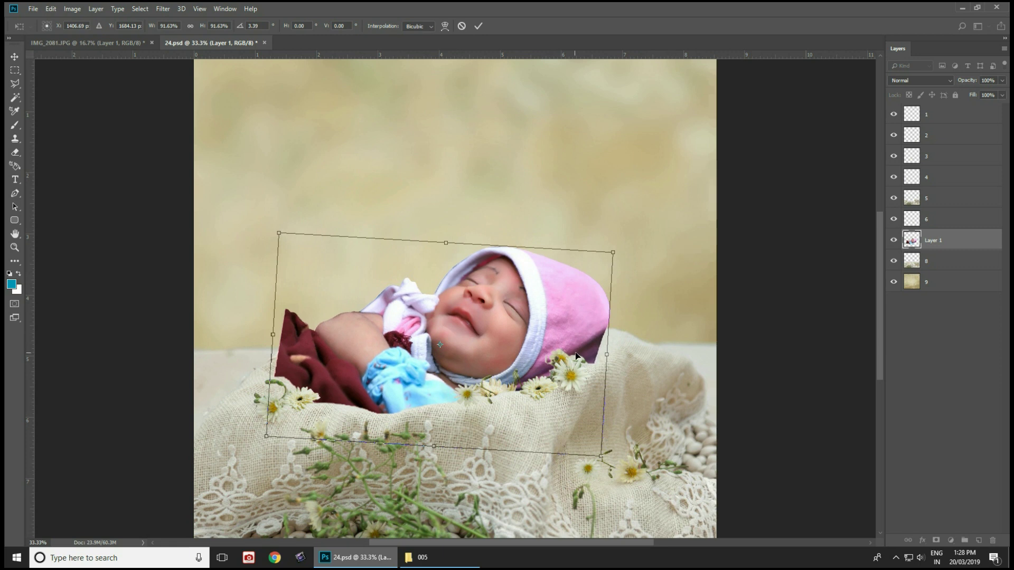
{"action": "left_click_drag", "start_coordinate": [575, 356], "coordinate": [589, 361]}
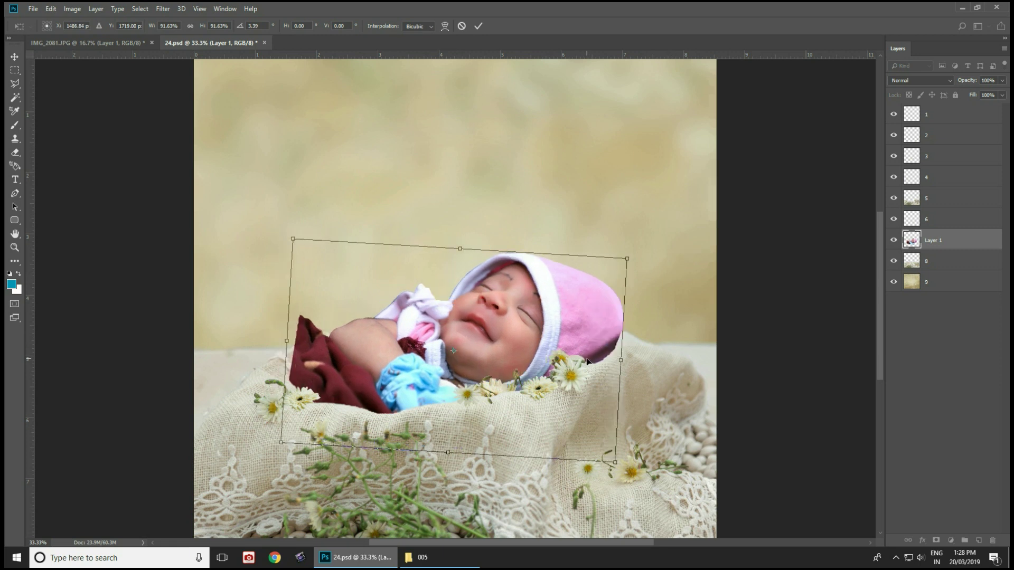
{"action": "key", "text": "Return"}
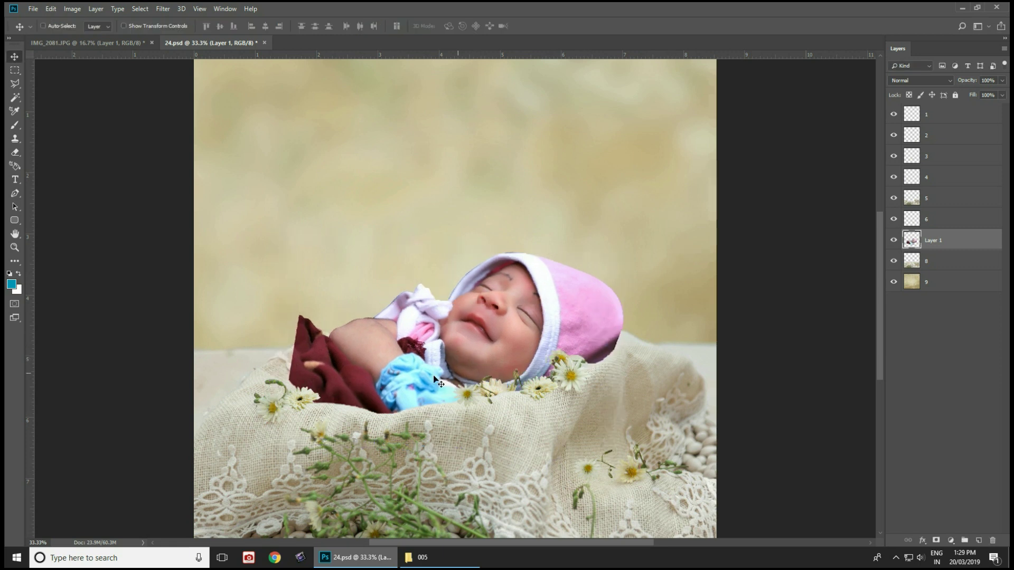
- Zoom in on the maroon flap beside the arm and start a pen path along its edge
{"action": "left_click", "coordinate": [349, 350], "text": "ctrl"}
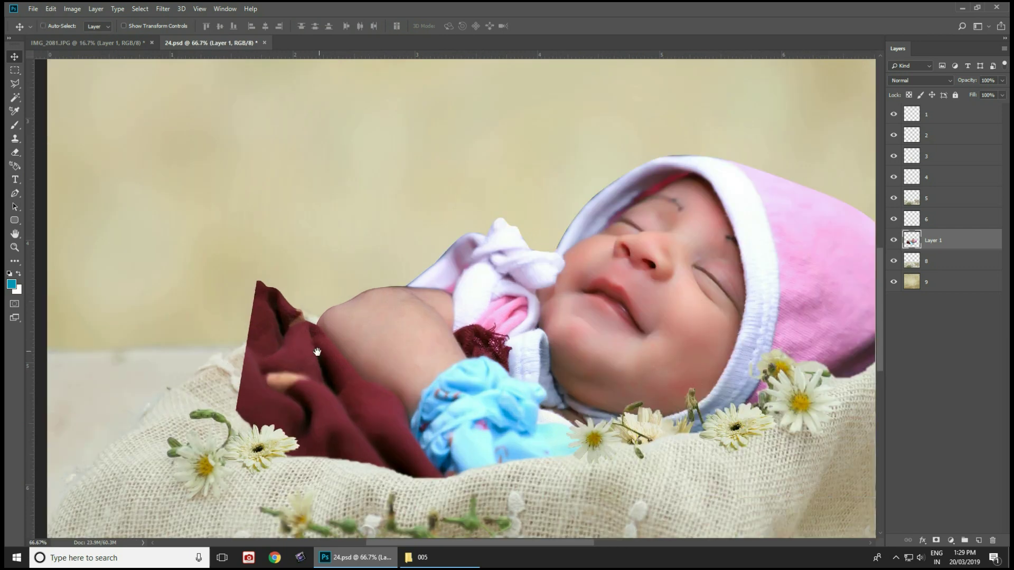
{"action": "key", "text": "p"}
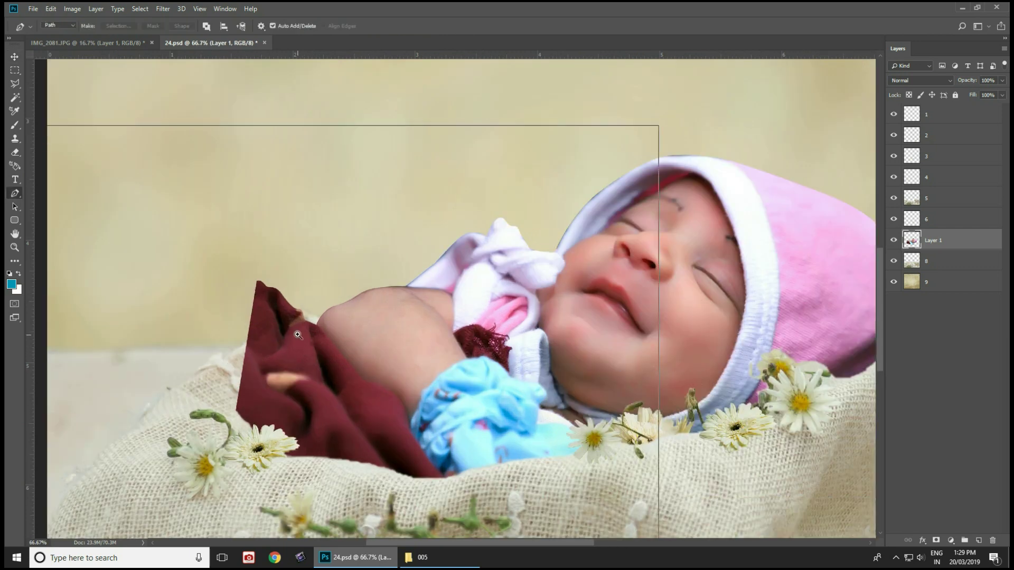
{"action": "left_click", "coordinate": [298, 333], "text": "ctrl"}
{"action": "left_click", "coordinate": [297, 333], "text": "ctrl"}
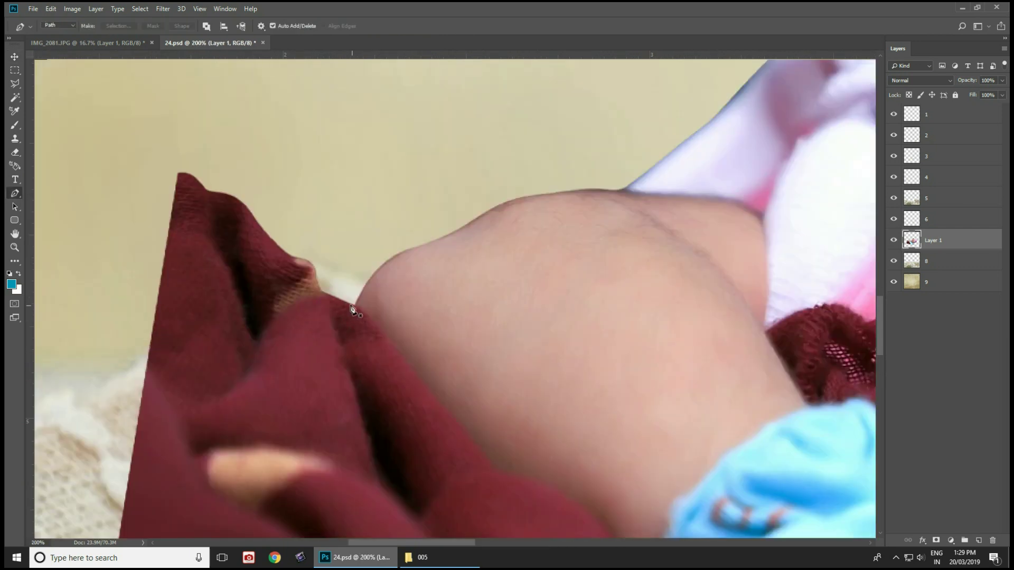
{"action": "left_click", "coordinate": [333, 297]}
{"action": "left_click_drag", "start_coordinate": [287, 294], "coordinate": [268, 299]}
{"action": "left_click", "coordinate": [169, 353]}
{"action": "left_click_drag", "start_coordinate": [151, 385], "coordinate": [147, 407]}
- Continue the pen path up the flap's left side and over its top, closing it
{"action": "mouse_move", "coordinate": [147, 454]}
{"action": "left_mouse_down"}
{"action": "mouse_move", "coordinate": [241, 293]}
{"action": "mouse_move", "coordinate": [222, 318]}
{"action": "left_mouse_up"}
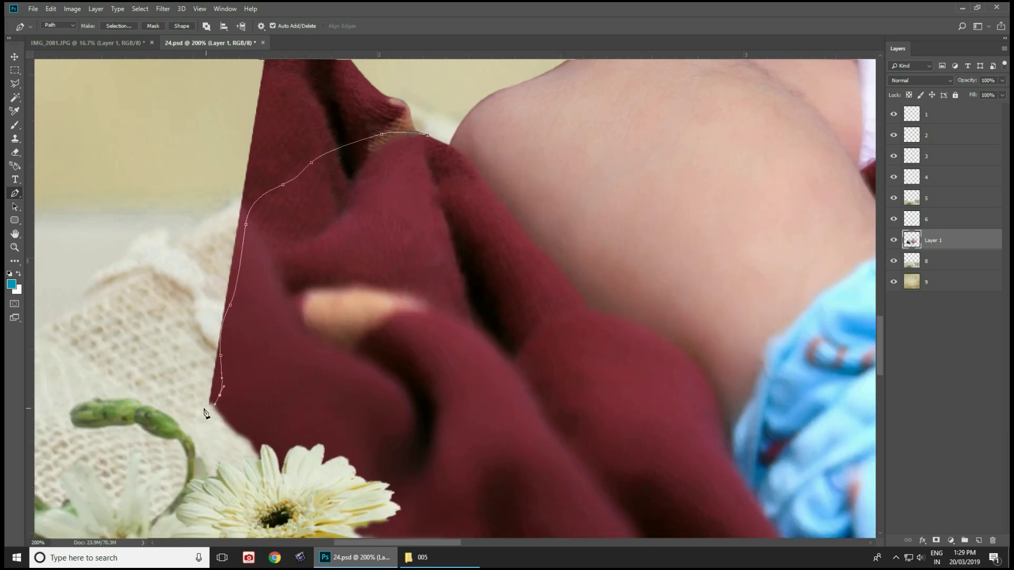
{"action": "left_click", "coordinate": [144, 318]}
{"action": "left_click_drag", "start_coordinate": [160, 260], "coordinate": [174, 228]}
{"action": "left_click_drag", "start_coordinate": [190, 189], "coordinate": [184, 397]}
{"action": "left_click_drag", "start_coordinate": [176, 250], "coordinate": [188, 215]}
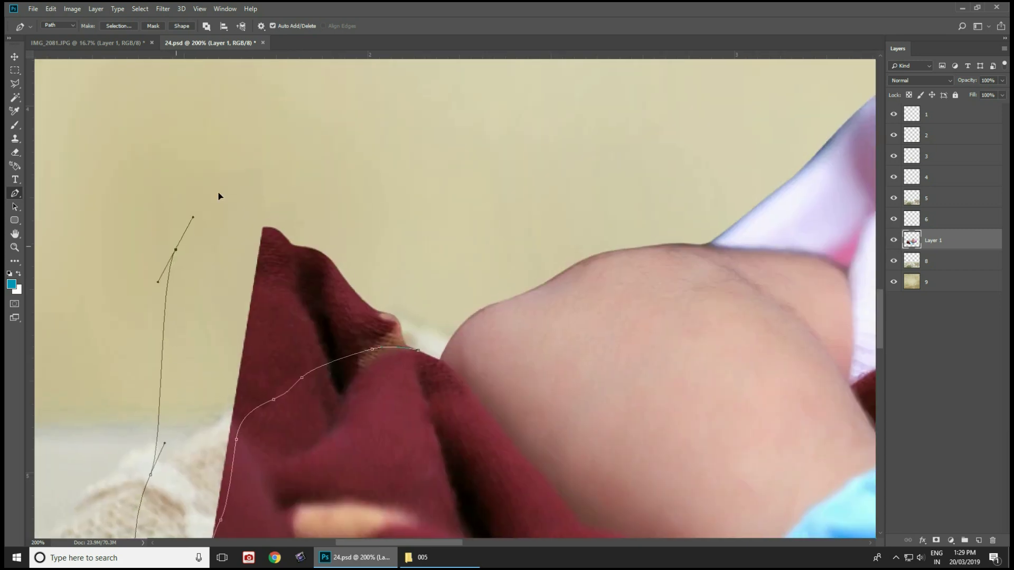
{"action": "left_click_drag", "start_coordinate": [236, 185], "coordinate": [259, 184]}
{"action": "left_click_drag", "start_coordinate": [329, 217], "coordinate": [346, 232]}
{"action": "left_click_drag", "start_coordinate": [391, 284], "coordinate": [399, 304]}
{"action": "left_click", "coordinate": [417, 349]}
- Turn the path into a selection, delete the flap from Layer 1, and deselect
{"action": "right_click", "coordinate": [386, 310]}
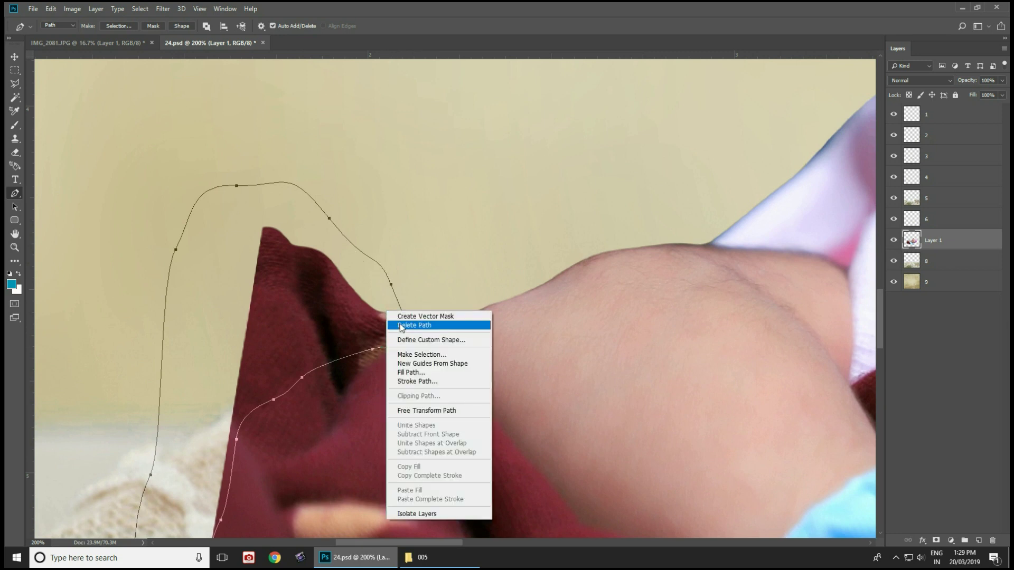
{"action": "left_click", "coordinate": [413, 350]}
{"action": "key", "text": "Return"}
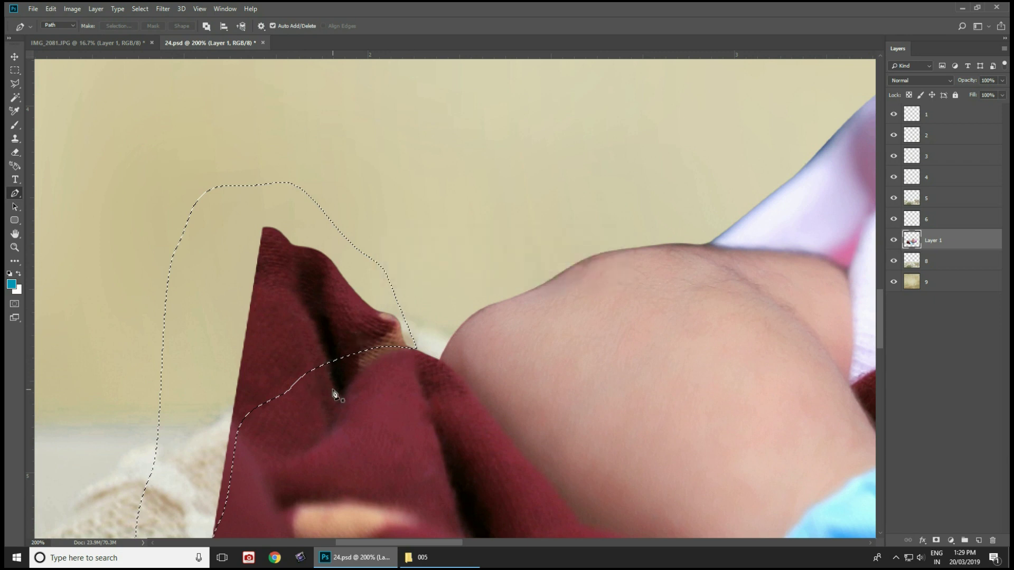
{"action": "key", "text": "Delete"}
{"action": "key", "text": "ctrl+d"}
{"action": "key", "text": "ctrl+0"}
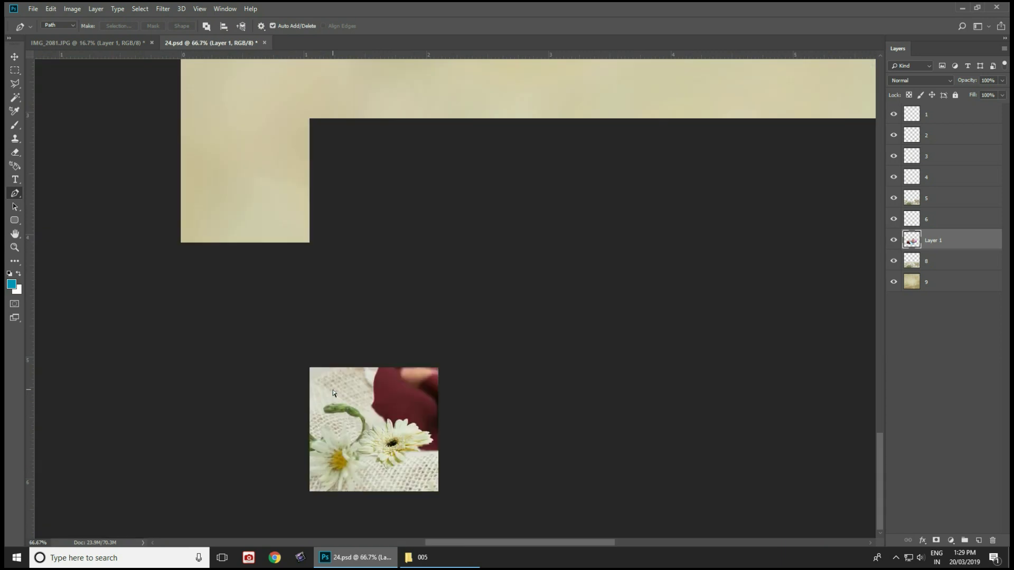
- Select Layer 1 and set its Midtones Yellow/Blue Color Balance to -16
{"action": "left_click", "coordinate": [668, 326]}
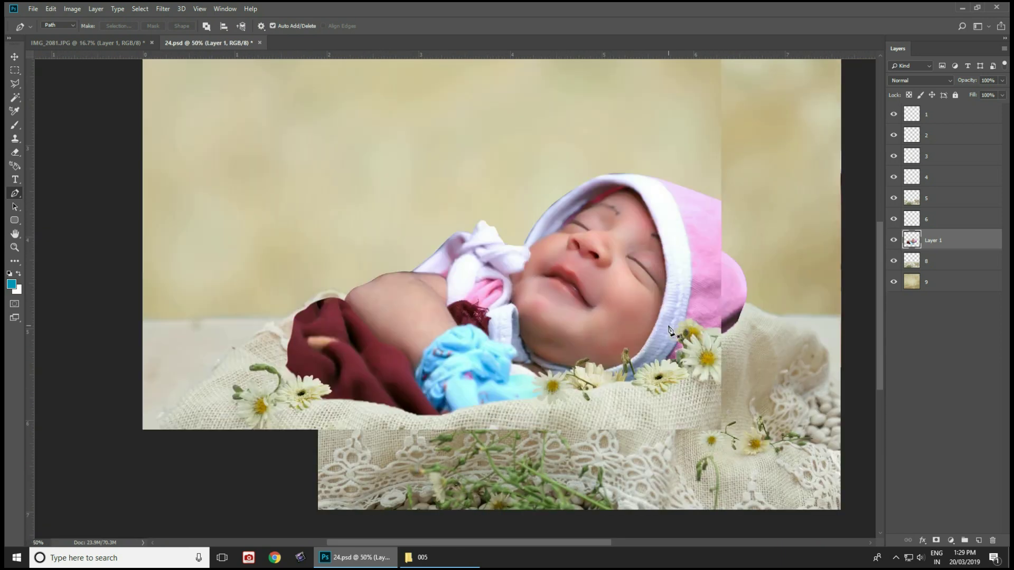
{"action": "key", "text": "v"}
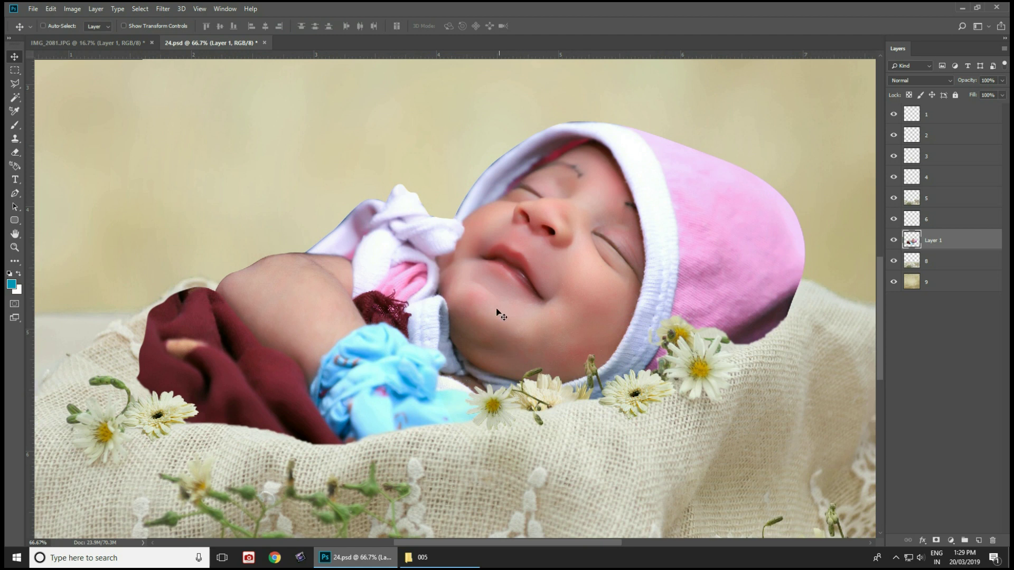
{"action": "right_click", "coordinate": [502, 315]}
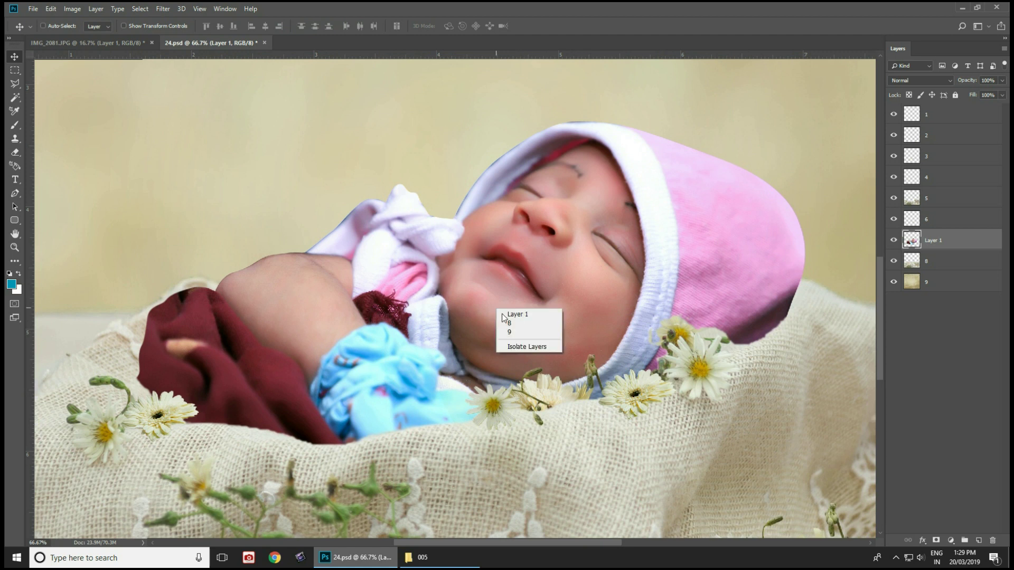
{"action": "left_click", "coordinate": [502, 315]}
{"action": "key", "text": "ctrl+b"}
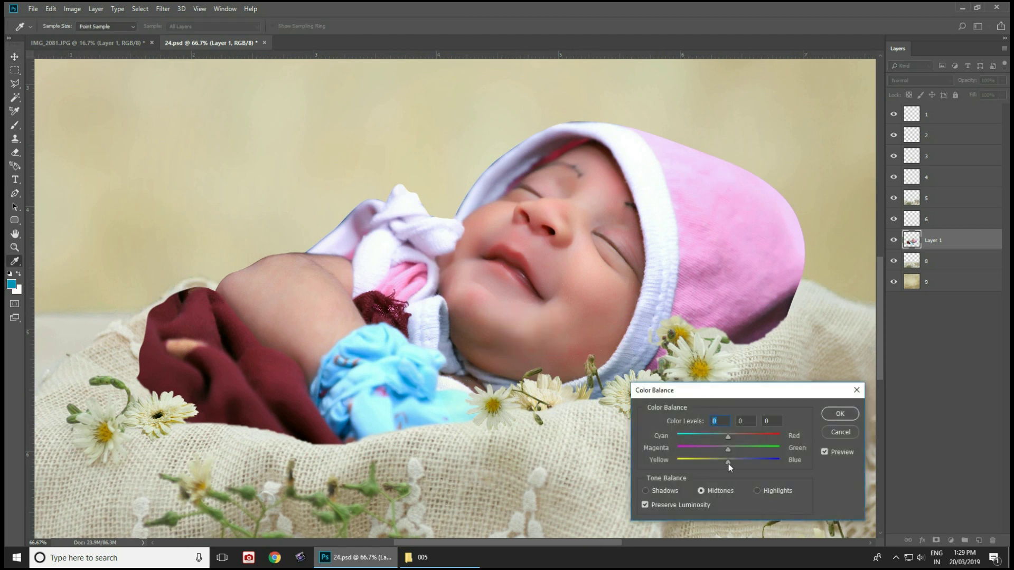
{"action": "left_click_drag", "start_coordinate": [727, 463], "coordinate": [721, 461]}
{"action": "key", "text": "Return"}
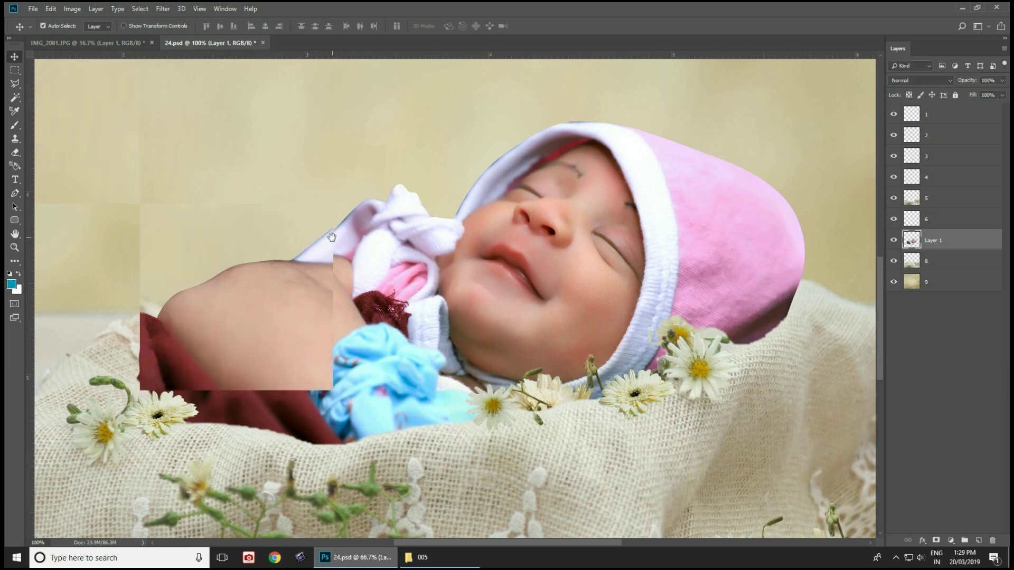
- Load Layer 1's baby outline as a selection, feather it by 3 pixels, then deselect
{"action": "left_click", "coordinate": [333, 238]}
{"action": "mouse_move", "coordinate": [349, 266]}
{"action": "left_mouse_down"}
{"action": "mouse_move", "coordinate": [455, 325]}
{"action": "mouse_move", "coordinate": [460, 352]}
{"action": "left_mouse_up"}
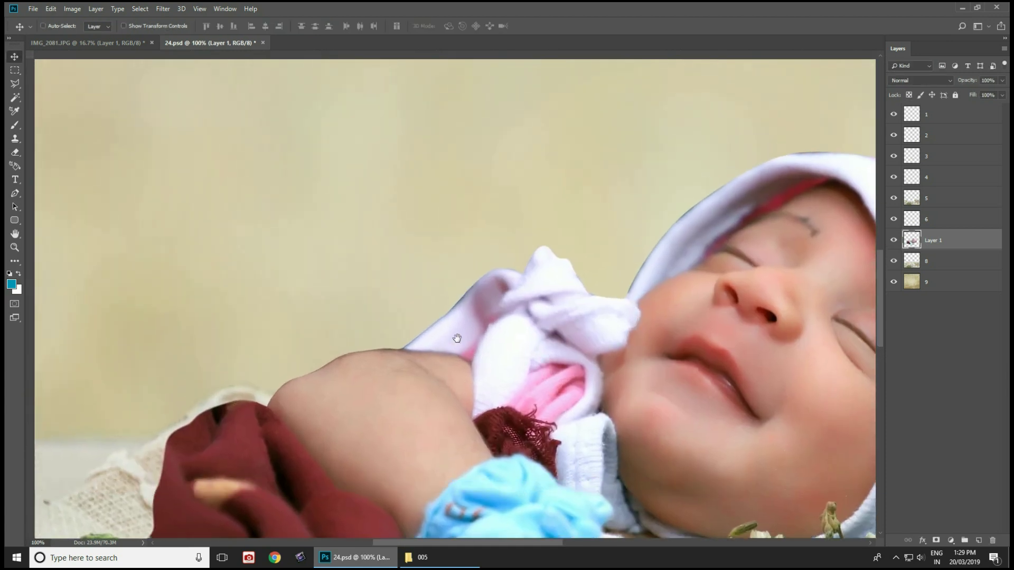
{"action": "key", "text": "ctrl+r"}
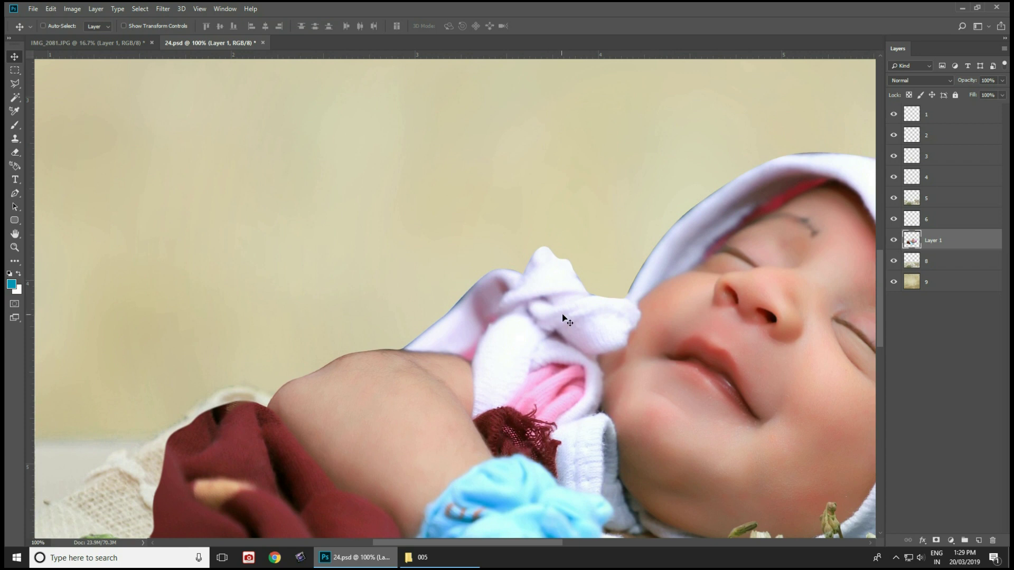
{"action": "right_click", "coordinate": [562, 317]}
{"action": "left_click", "coordinate": [573, 321]}
{"action": "left_click", "coordinate": [914, 238], "text": "ctrl"}
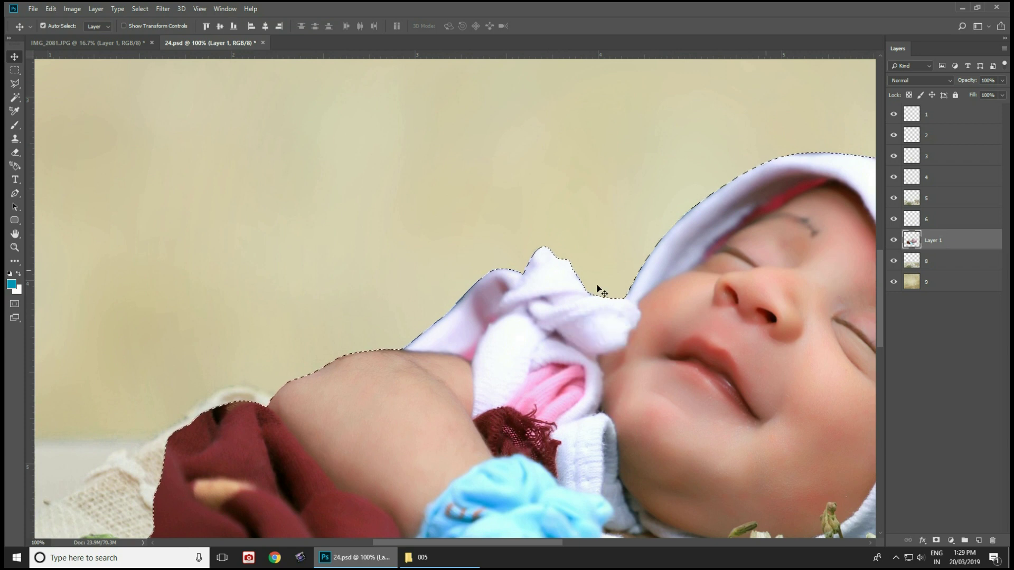
{"action": "key", "text": "shift+F6"}
{"action": "key", "text": "Return"}
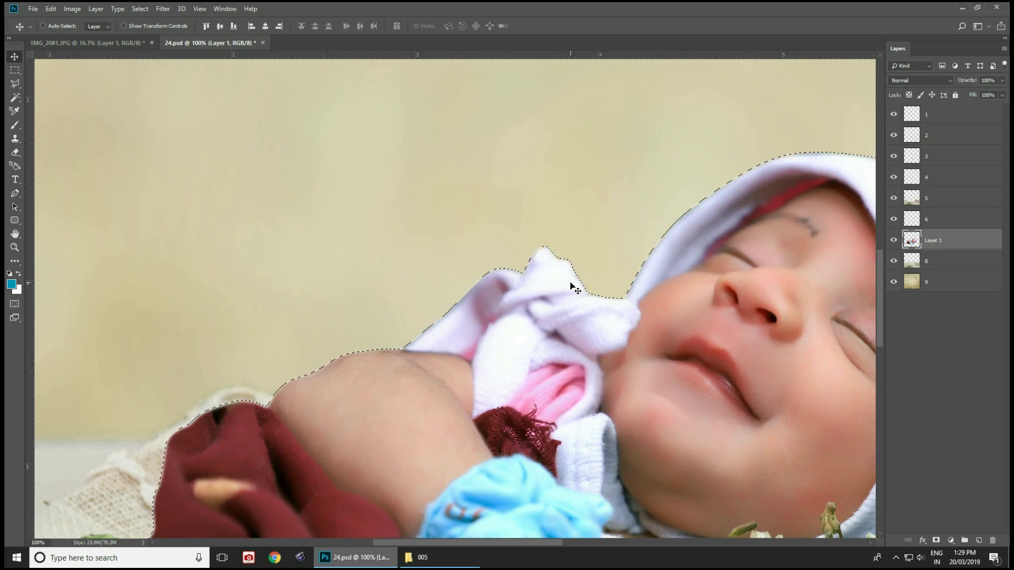
{"action": "key", "text": "ctrl"}
{"action": "key", "text": "ctrl+d"}
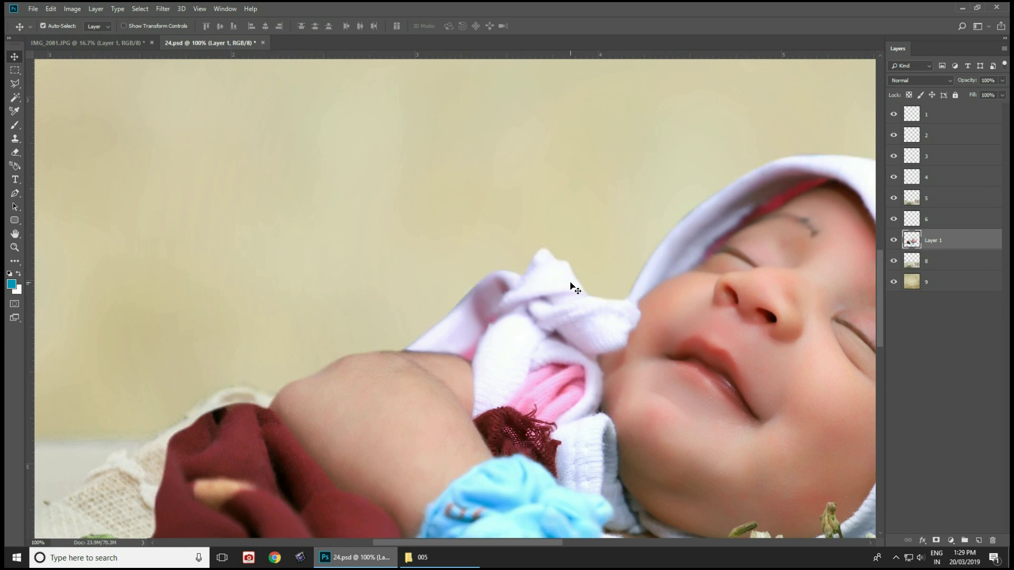
- Zoom out so the whole image is in view for cropping
{"action": "key", "text": "ctrl+minus"}
{"action": "key", "text": "ctrl+minus"}
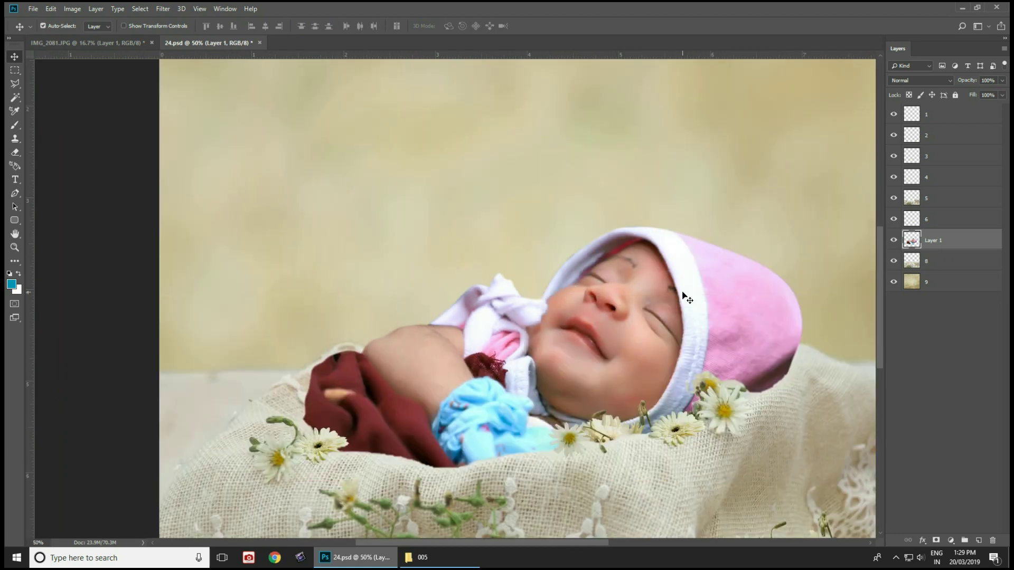
{"action": "key", "text": "ctrl+minus"}
{"action": "key", "text": "ctrl+minus"}
{"action": "key", "text": "ctrl+minus"}
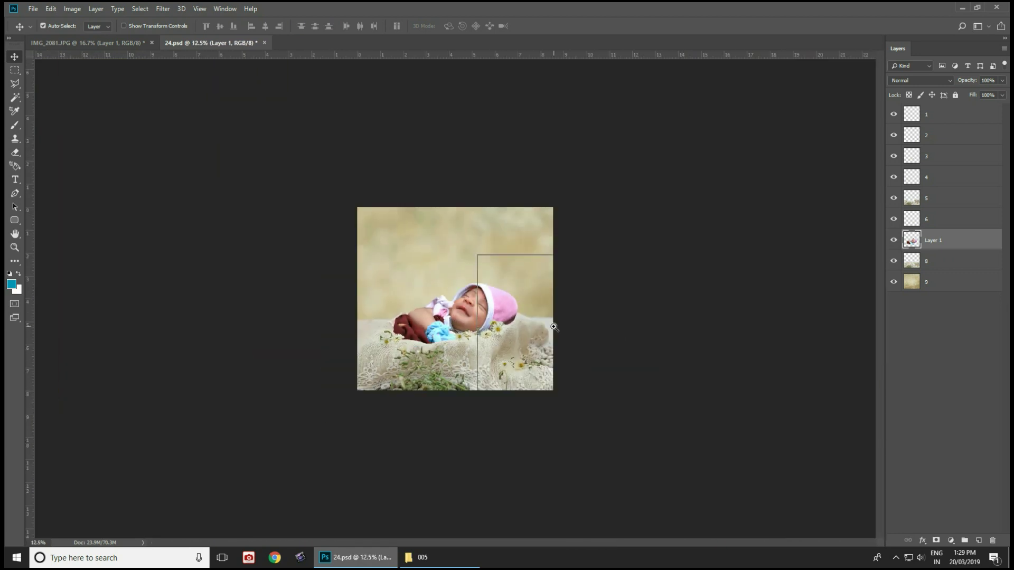
{"action": "left_click", "coordinate": [512, 336], "text": "ctrl"}
{"action": "left_click", "coordinate": [471, 376], "text": "ctrl"}
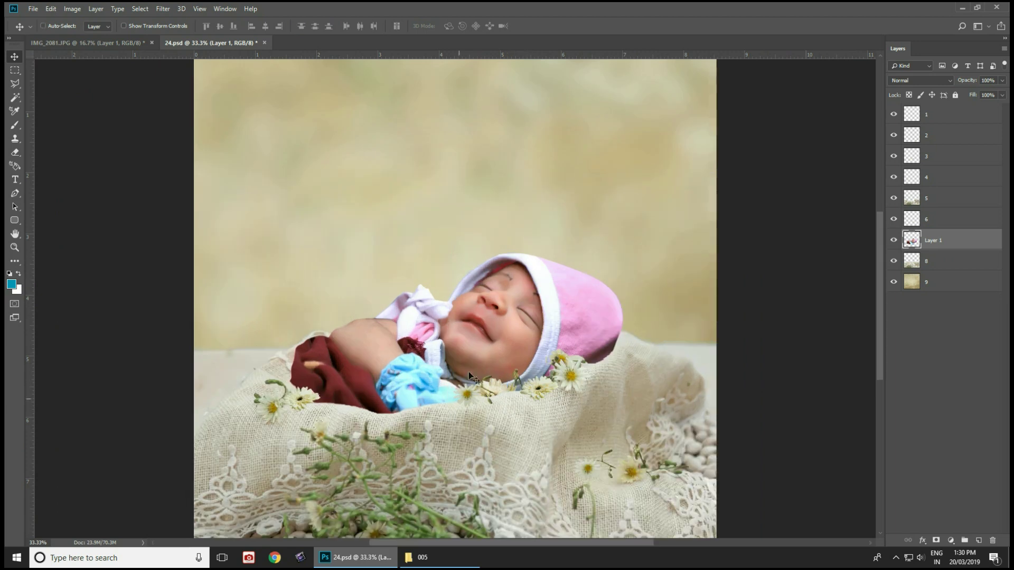
{"action": "key", "text": "ctrl+minus"}
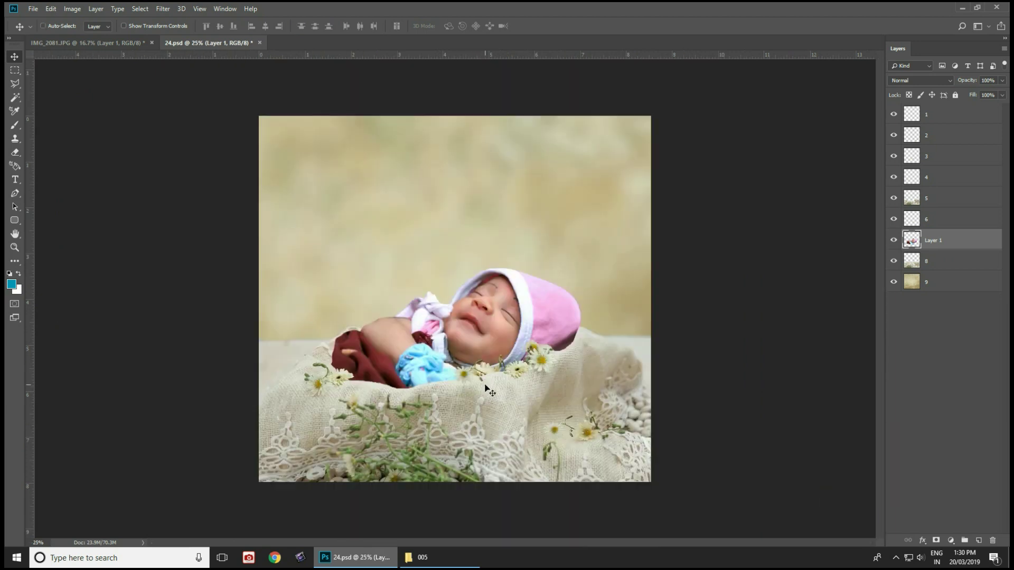
{"action": "key", "text": "c"}
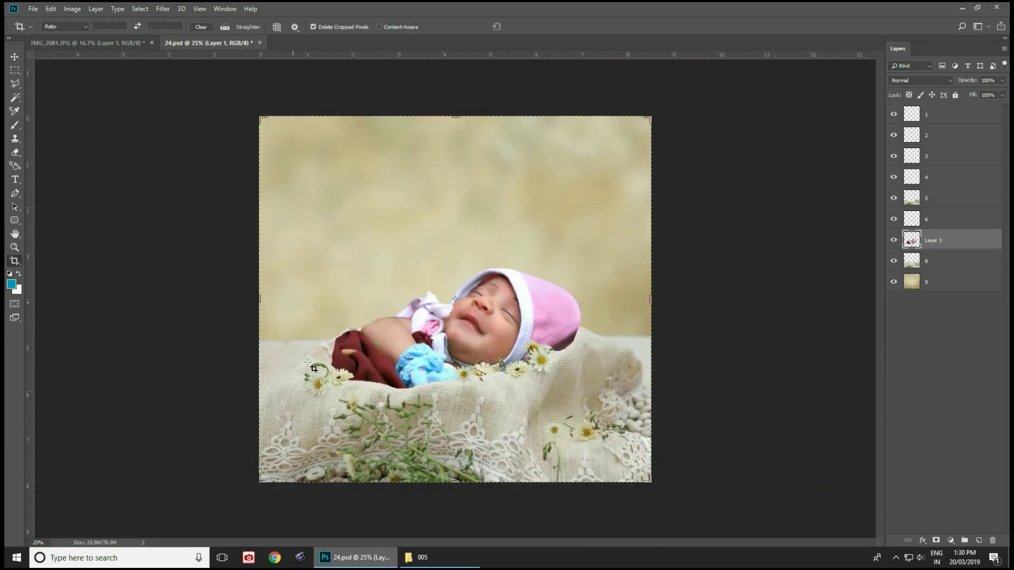
- Pull the crop box in on all four edges around the baby and commit the crop
{"action": "left_click_drag", "start_coordinate": [262, 300], "coordinate": [299, 295]}
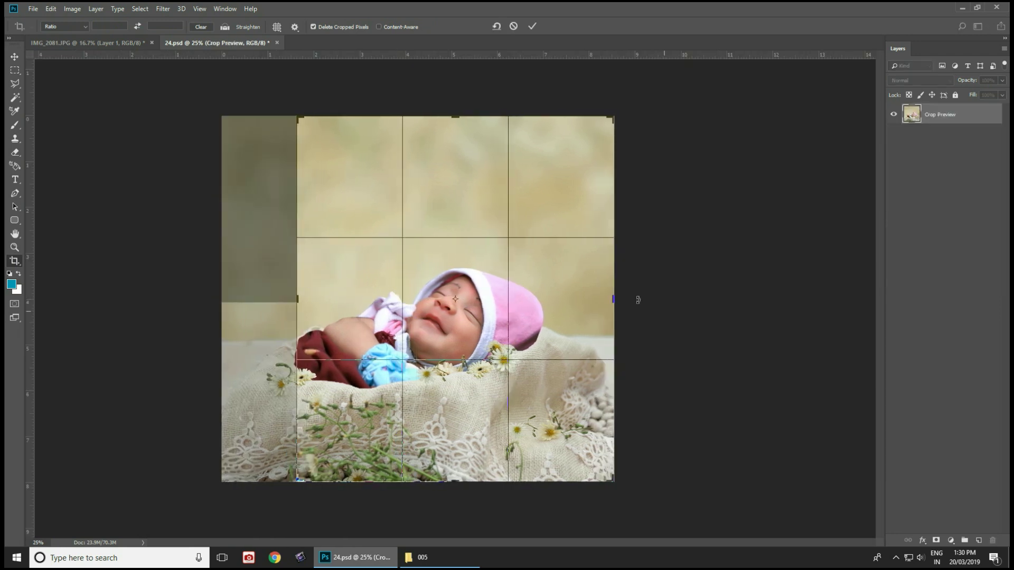
{"action": "left_click_drag", "start_coordinate": [613, 294], "coordinate": [600, 294]}
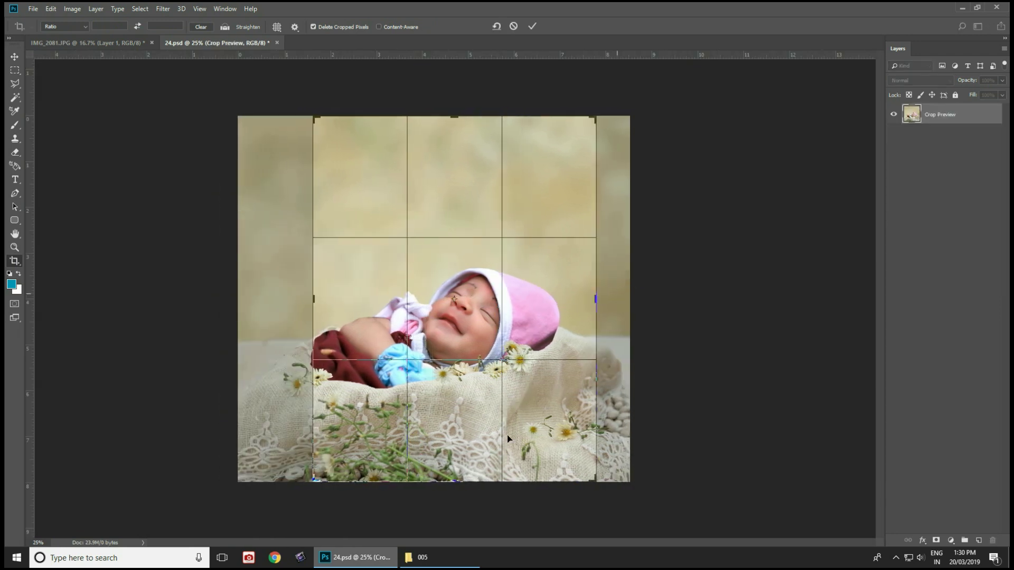
{"action": "left_click_drag", "start_coordinate": [455, 116], "coordinate": [459, 165]}
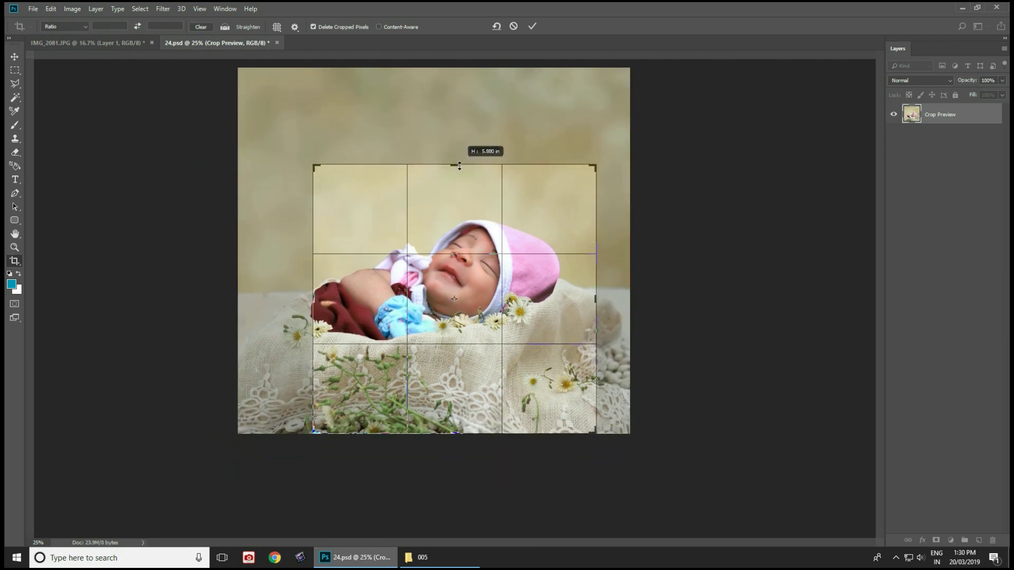
{"action": "left_click_drag", "start_coordinate": [463, 433], "coordinate": [461, 402]}
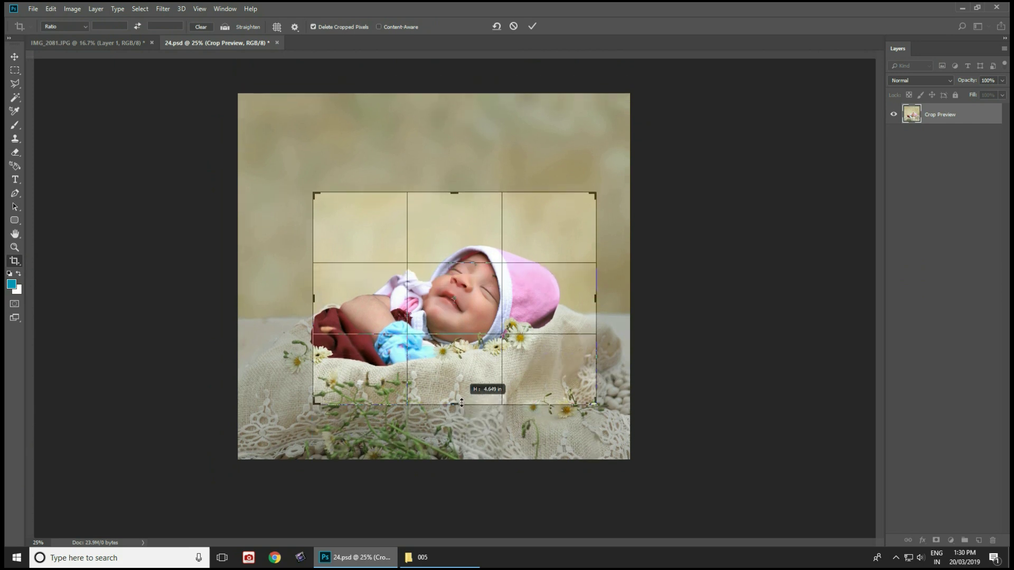
{"action": "left_click_drag", "start_coordinate": [595, 299], "coordinate": [591, 295]}
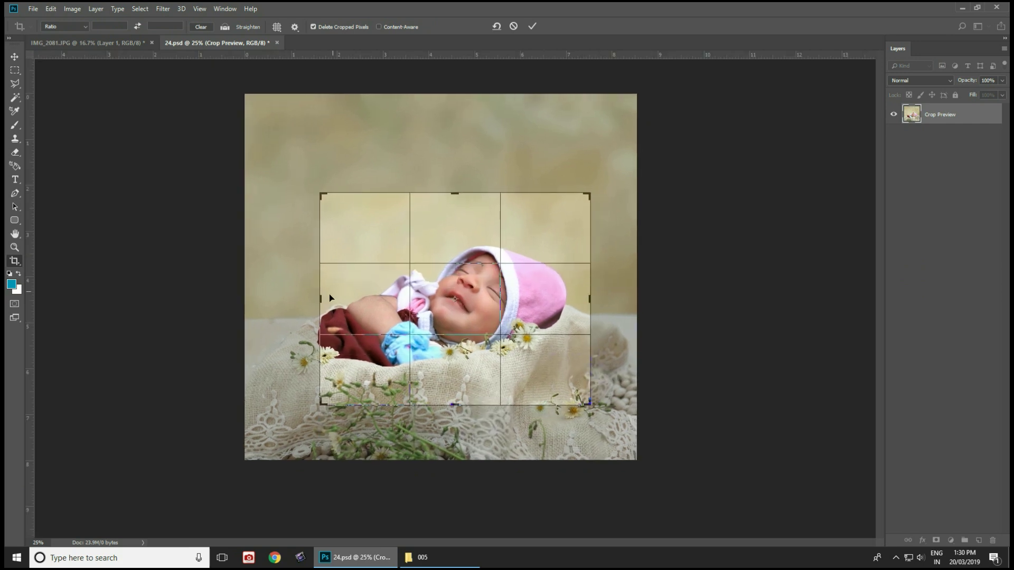
{"action": "left_click_drag", "start_coordinate": [323, 296], "coordinate": [325, 296]}
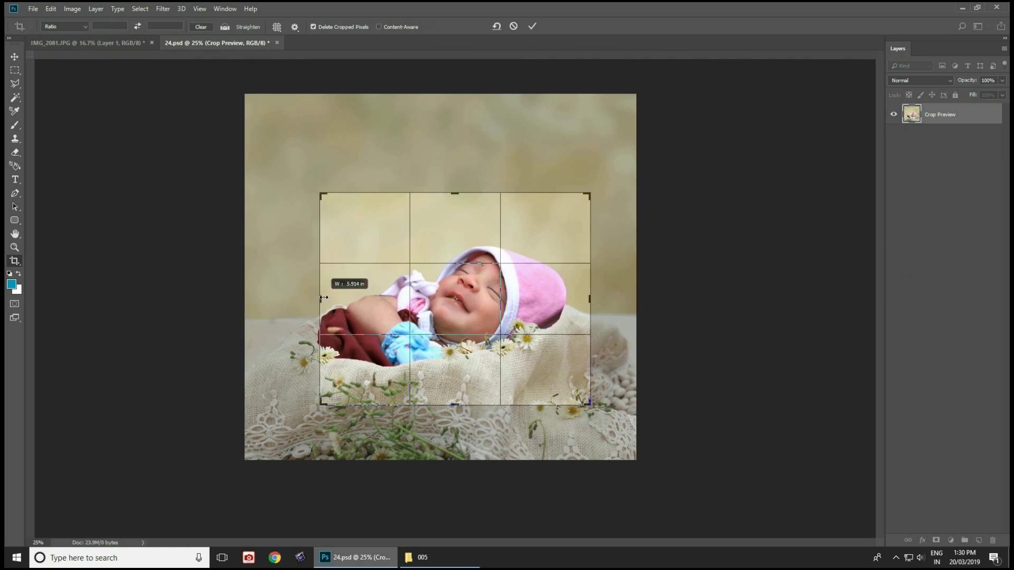
{"action": "left_click_drag", "start_coordinate": [323, 297], "coordinate": [321, 297]}
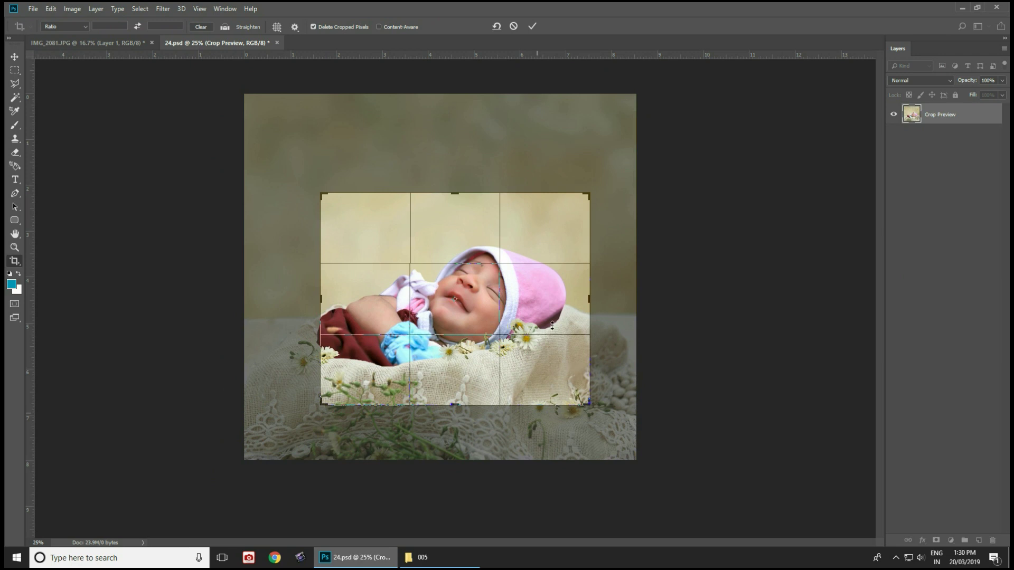
{"action": "key", "text": "Return"}
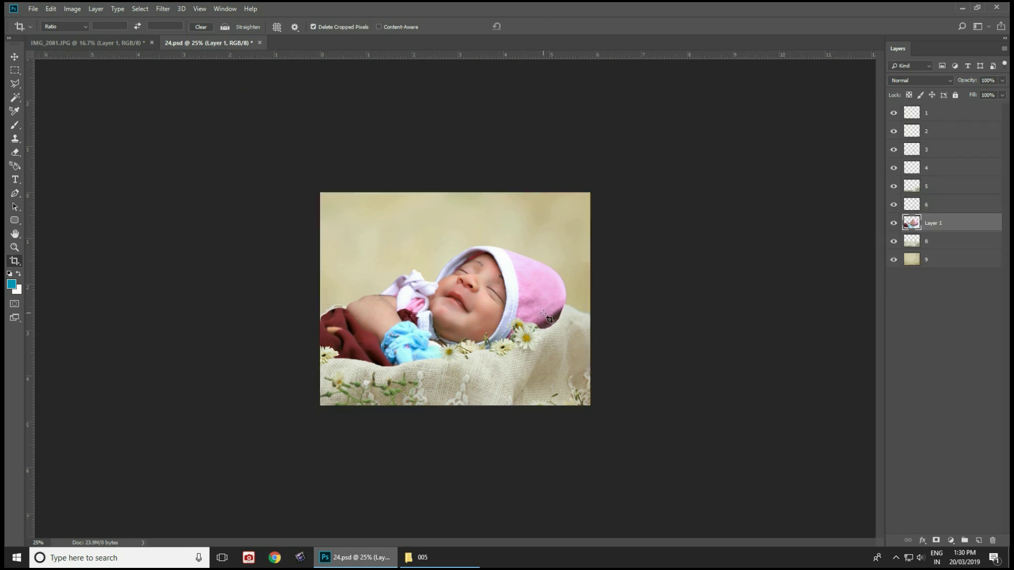
- Select the baby's Layer 1 and open the Camera Raw Filter on it
{"action": "key", "text": "ctrl+plus"}
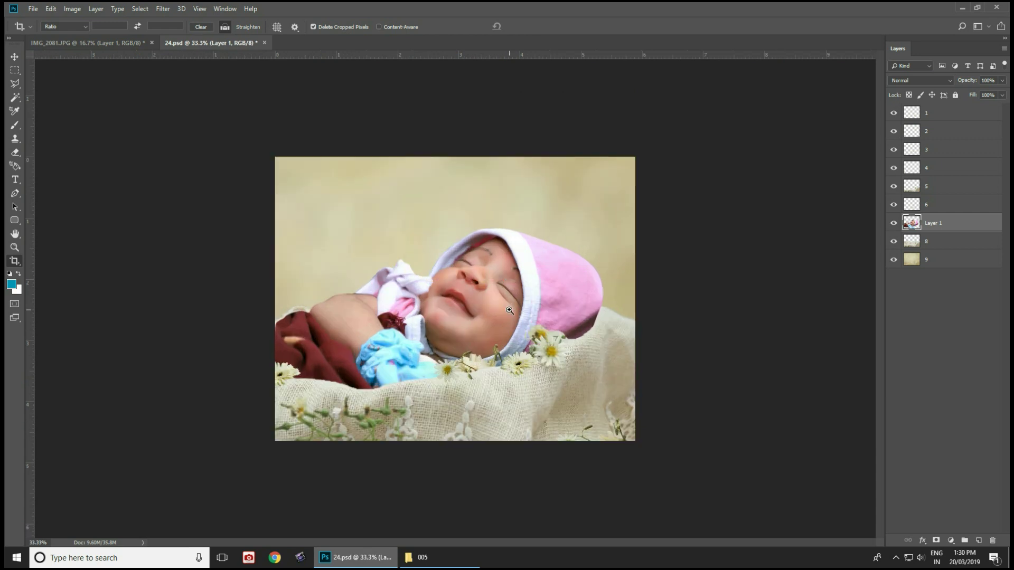
{"action": "key", "text": "ctrl+plus"}
{"action": "key", "text": "v"}
{"action": "right_click", "coordinate": [580, 309]}
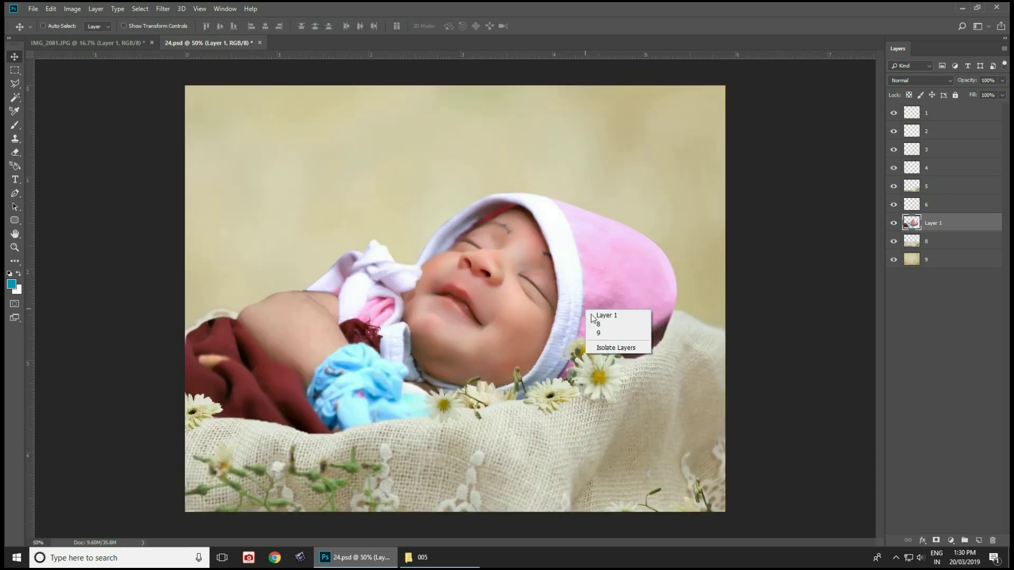
{"action": "left_click", "coordinate": [596, 315]}
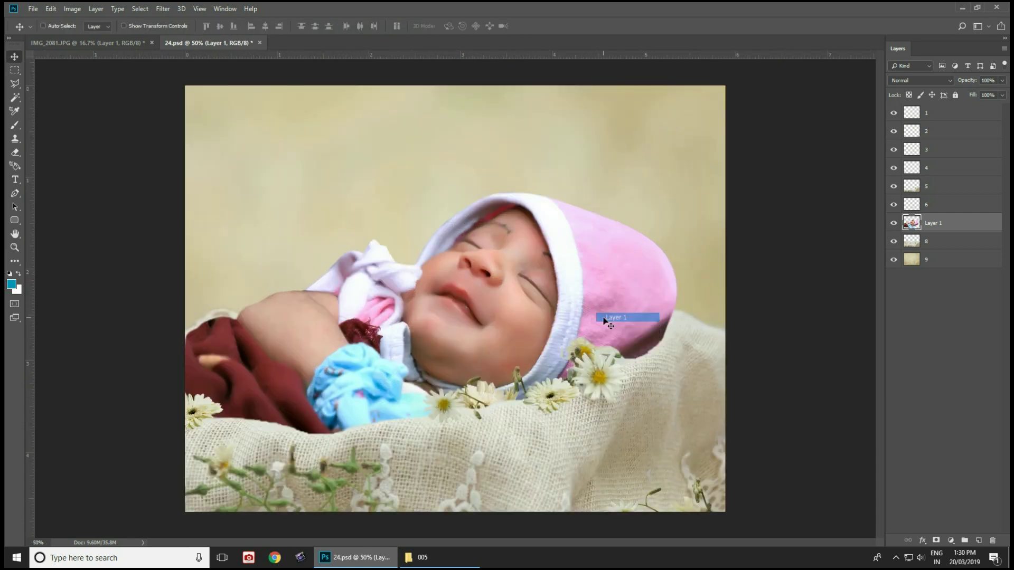
{"action": "left_click", "coordinate": [164, 11]}
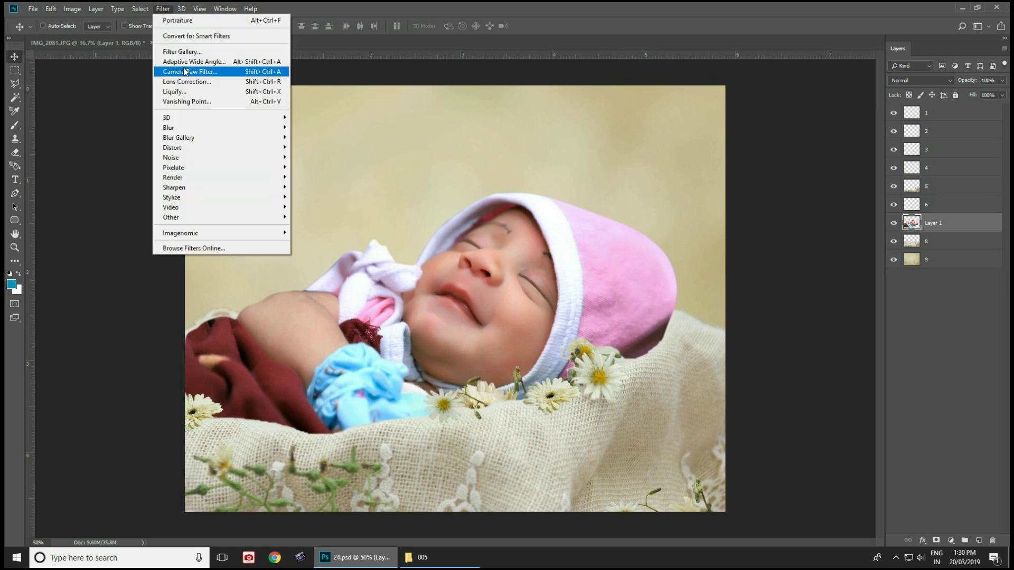
{"action": "left_click", "coordinate": [186, 72]}
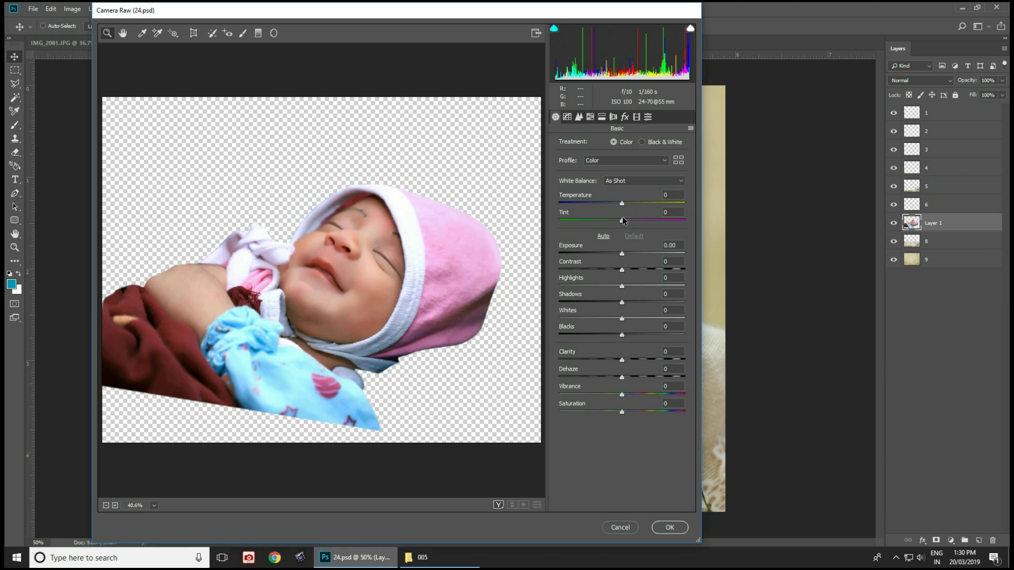
- Shift the HSL hues of the hat's pinks, purples and magentas, with Yellows at -3
{"action": "left_click", "coordinate": [591, 117]}
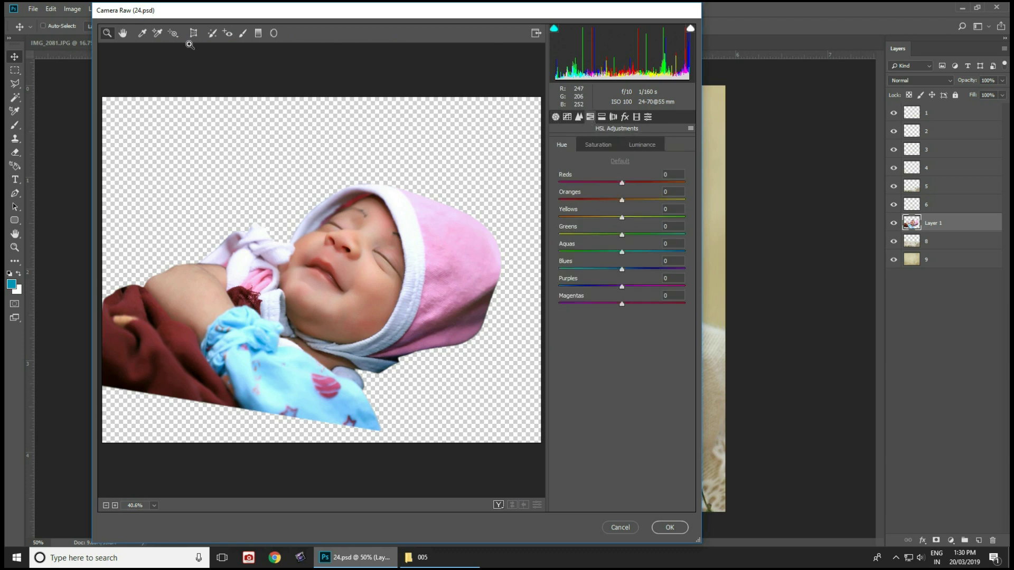
{"action": "left_click", "coordinate": [173, 34]}
{"action": "mouse_move", "coordinate": [454, 278]}
{"action": "left_mouse_down"}
{"action": "mouse_move", "coordinate": [454, 344]}
{"action": "mouse_move", "coordinate": [443, 210]}
{"action": "left_mouse_up"}
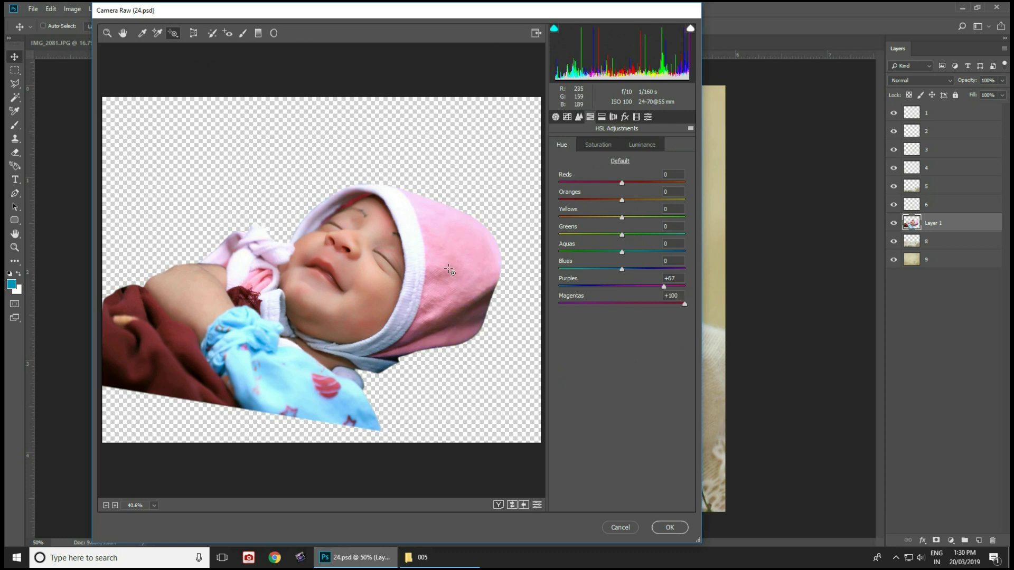
{"action": "left_click_drag", "start_coordinate": [448, 269], "coordinate": [442, 184]}
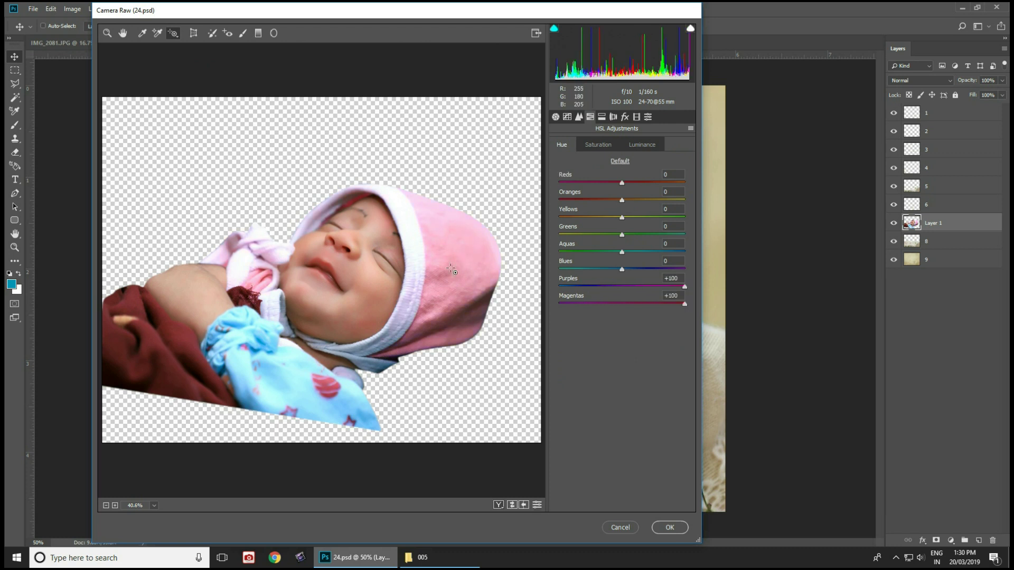
{"action": "mouse_move", "coordinate": [448, 223]}
{"action": "left_mouse_down"}
{"action": "mouse_move", "coordinate": [464, 252]}
{"action": "mouse_move", "coordinate": [462, 196]}
{"action": "left_mouse_up"}
{"action": "mouse_move", "coordinate": [578, 215]}
{"action": "left_mouse_down"}
{"action": "mouse_move", "coordinate": [620, 217]}
{"action": "mouse_move", "coordinate": [581, 196]}
{"action": "mouse_move", "coordinate": [625, 201]}
{"action": "mouse_move", "coordinate": [633, 182]}
{"action": "left_mouse_up"}
{"action": "type", "text": "-25"}
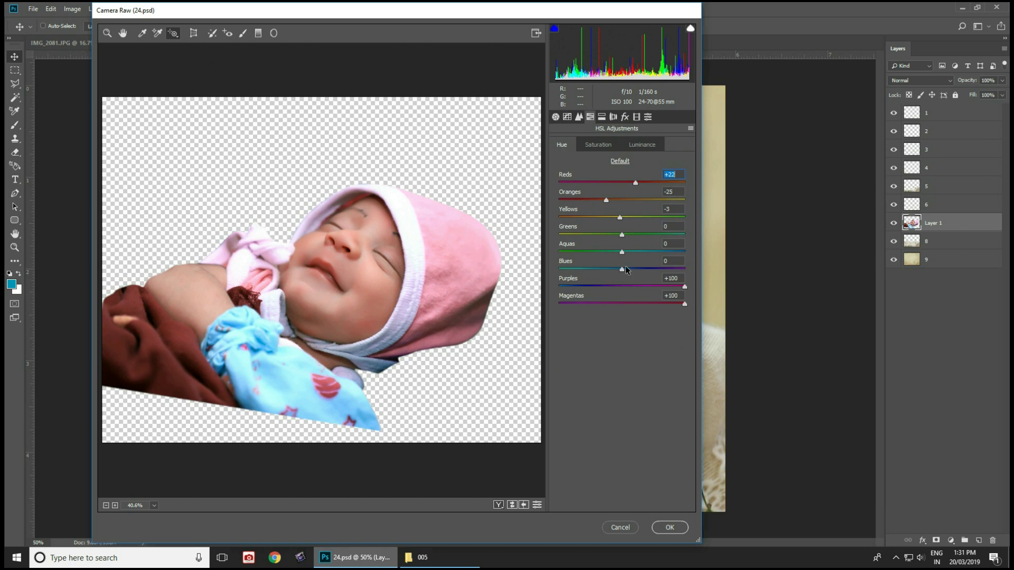
{"action": "mouse_move", "coordinate": [681, 286]}
{"action": "left_mouse_down"}
{"action": "mouse_move", "coordinate": [603, 286]}
{"action": "mouse_move", "coordinate": [629, 286]}
{"action": "mouse_move", "coordinate": [647, 302]}
{"action": "mouse_move", "coordinate": [603, 301]}
{"action": "left_mouse_up"}
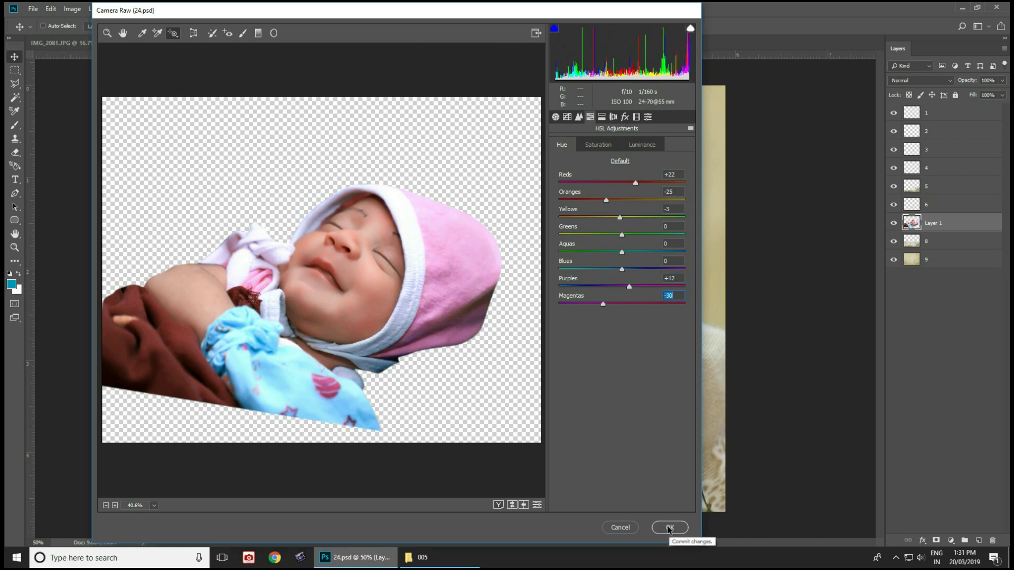
- Set Saturation +15, Temperature -8 and Tint -8, and apply the Camera Raw filter
{"action": "left_click", "coordinate": [555, 117]}
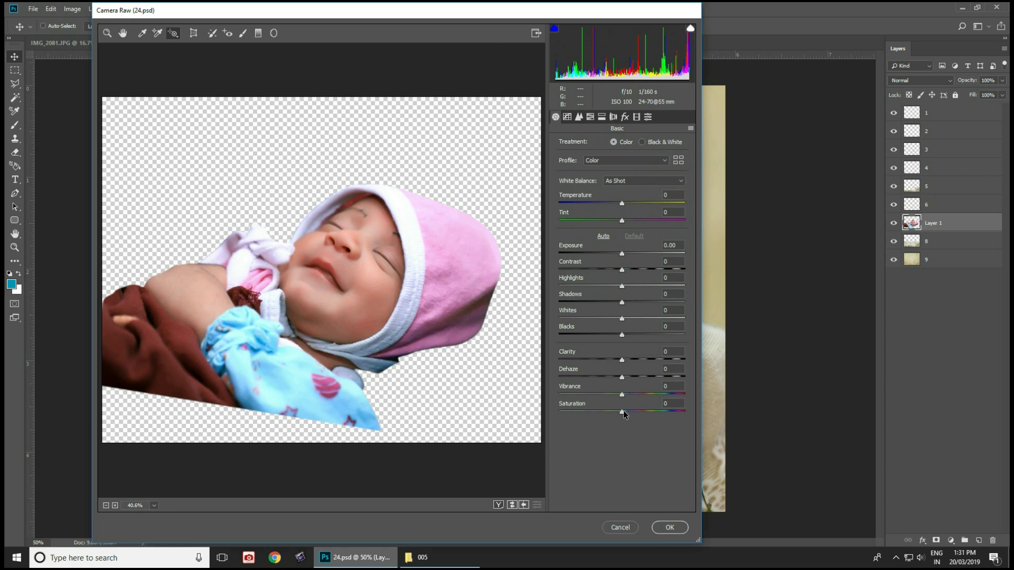
{"action": "left_click_drag", "start_coordinate": [622, 410], "coordinate": [631, 410]}
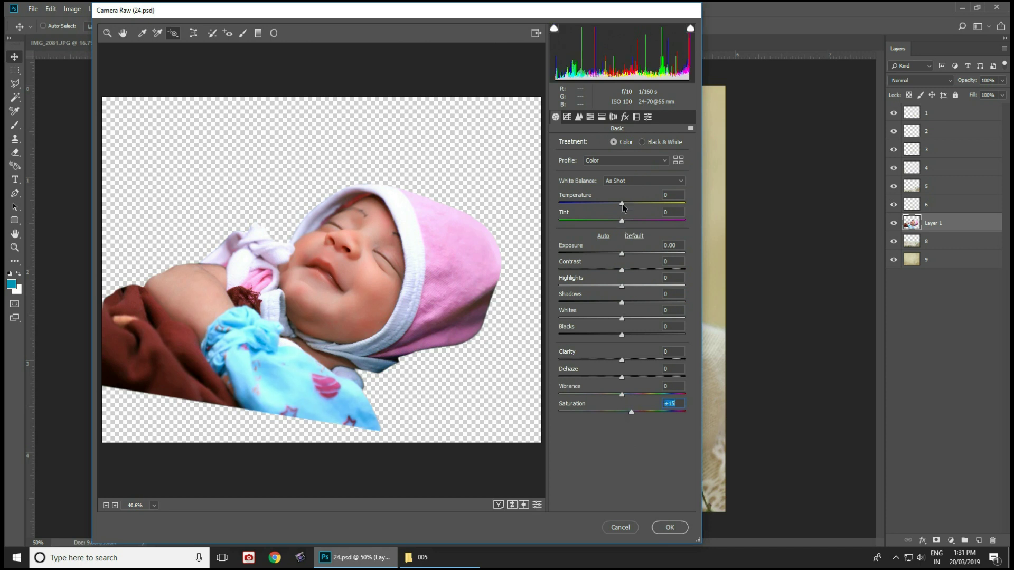
{"action": "left_click_drag", "start_coordinate": [620, 220], "coordinate": [615, 204]}
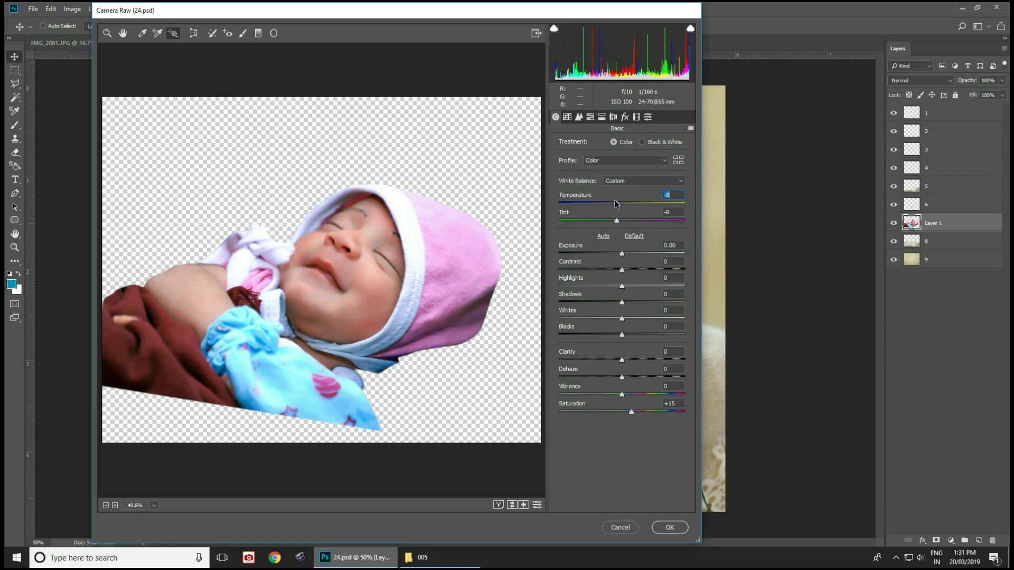
{"action": "left_click", "coordinate": [670, 526]}
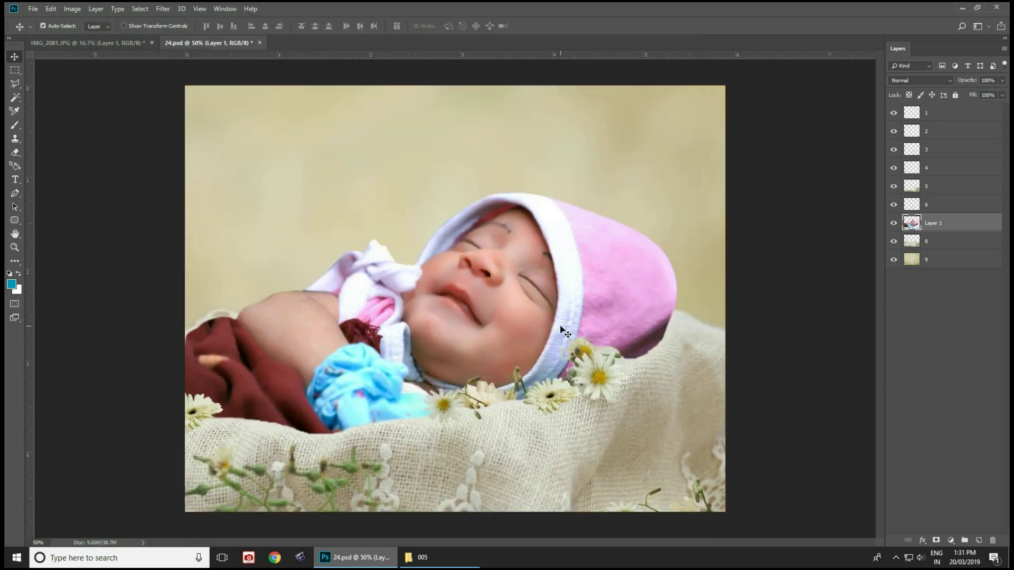
{"action": "key", "text": "ctrl+minus"}
{"action": "key", "text": "ctrl+minus"}
- Shift background layer 9's hue toward pink with Hue/Saturation
{"action": "key", "text": "ctrl+plus"}
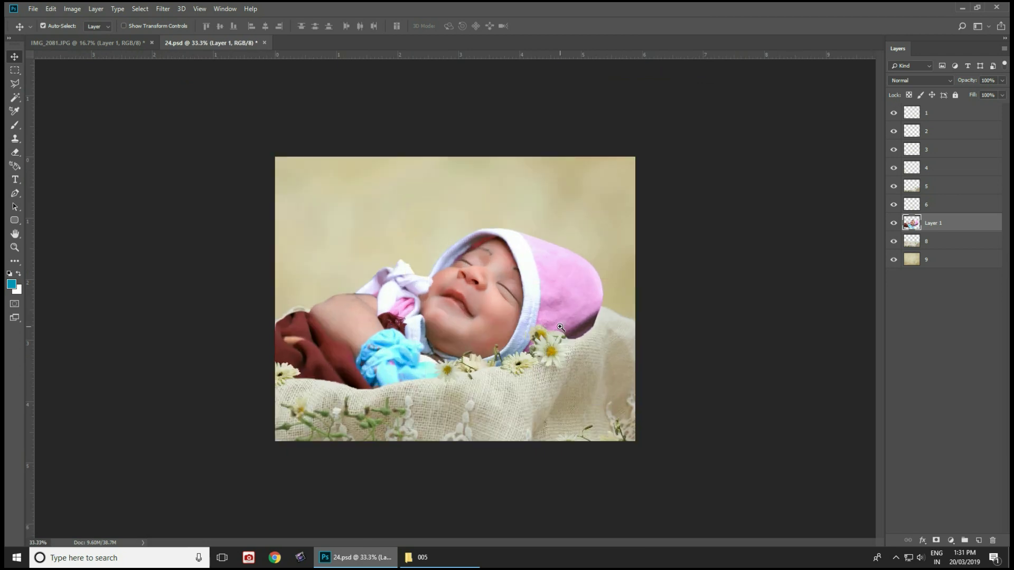
{"action": "key", "text": "ctrl+plus"}
{"action": "right_click", "coordinate": [657, 168]}
{"action": "left_click", "coordinate": [663, 170]}
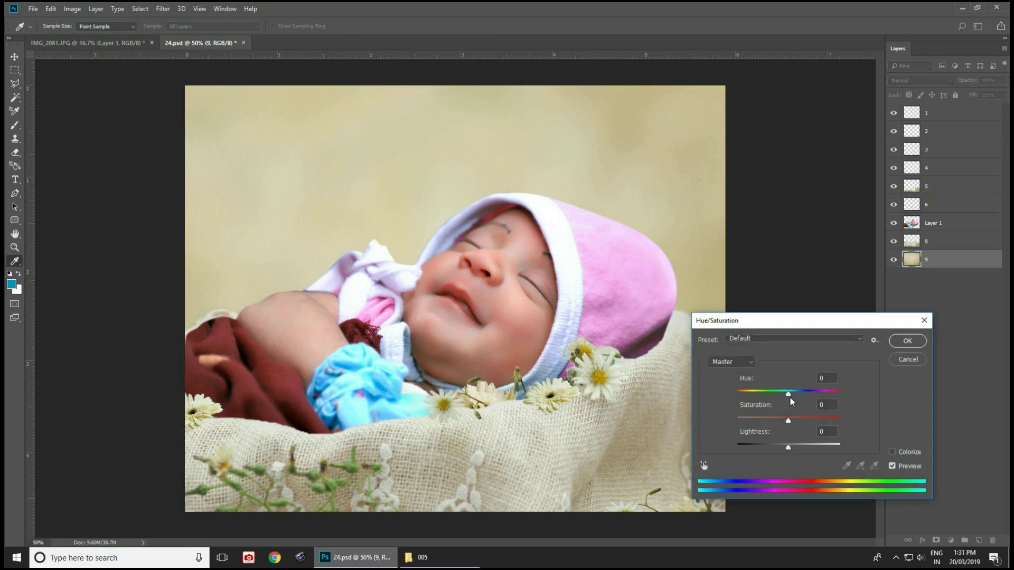
{"action": "left_click_drag", "start_coordinate": [788, 394], "coordinate": [768, 393]}
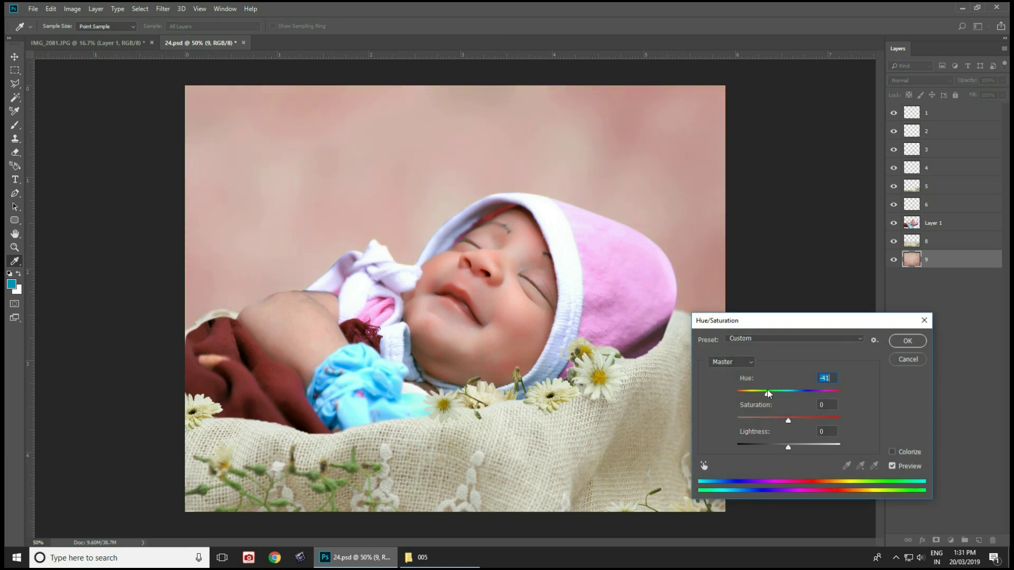
{"action": "left_click", "coordinate": [907, 341]}
{"action": "key", "text": "v"}
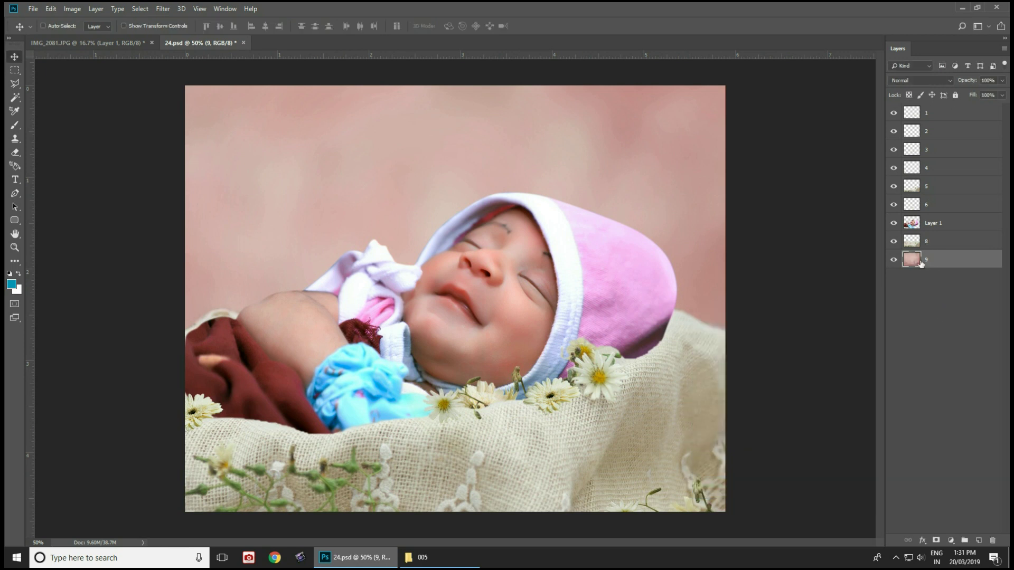
- Shift the lace-cloth layer 8's hue with Hue/Saturation
{"action": "left_click", "coordinate": [934, 242]}
{"action": "key", "text": "ctrl+u"}
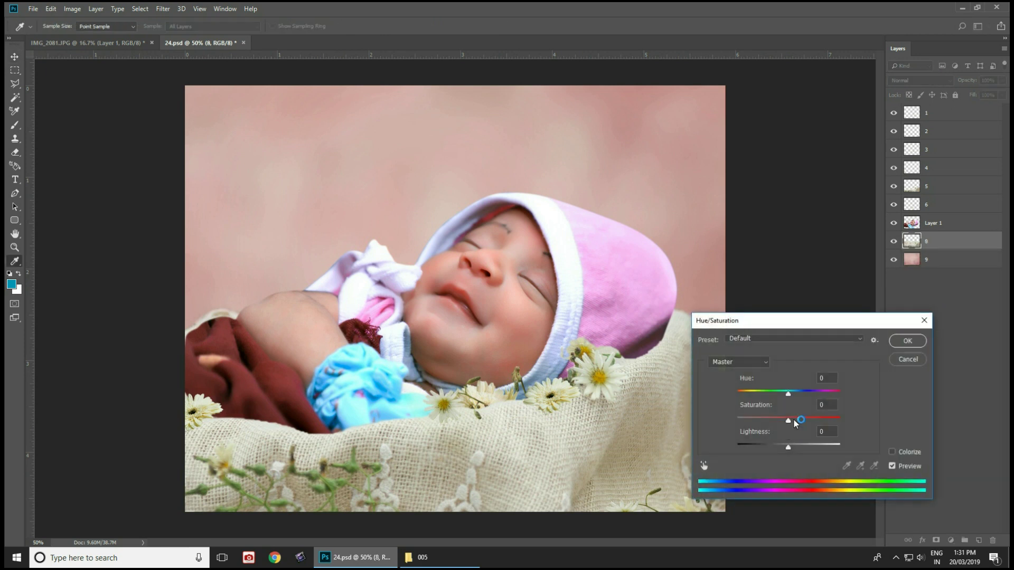
{"action": "mouse_move", "coordinate": [788, 393]}
{"action": "left_mouse_down"}
{"action": "mouse_move", "coordinate": [756, 394]}
{"action": "mouse_move", "coordinate": [797, 393]}
{"action": "left_mouse_up"}
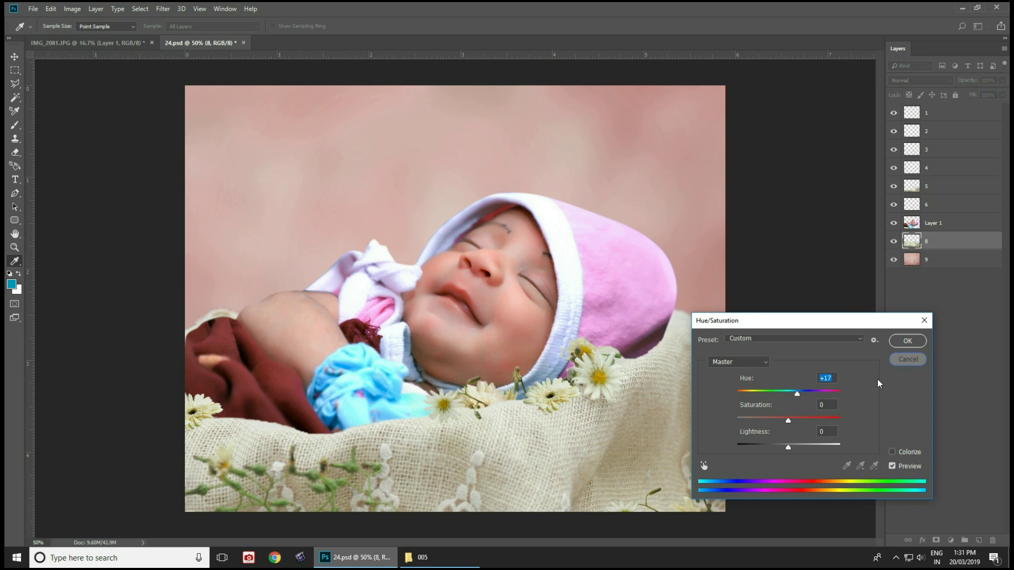
{"action": "key", "text": "Return"}
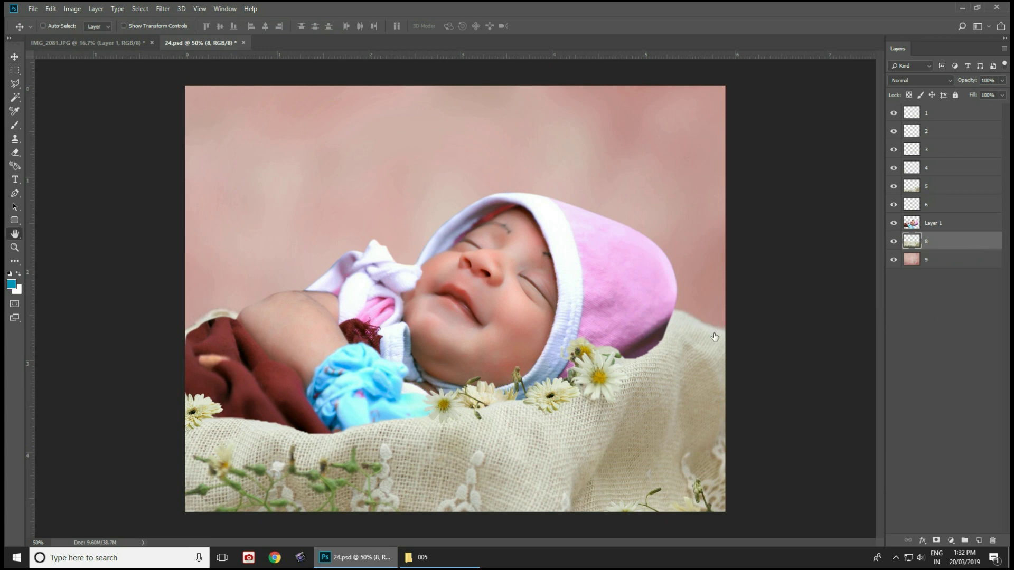
{"action": "key", "text": "h"}
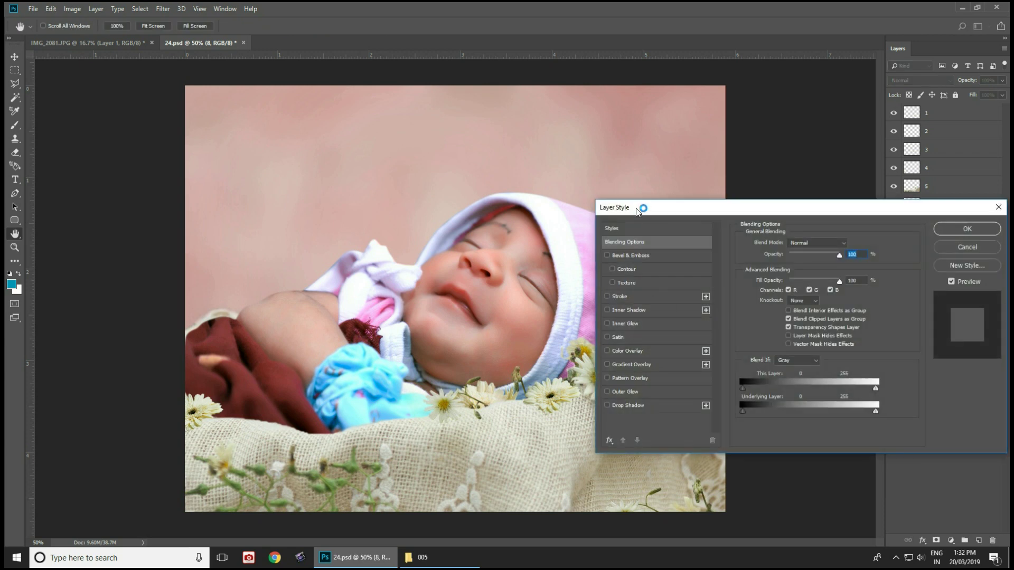
{"action": "left_click_drag", "start_coordinate": [636, 211], "coordinate": [735, 245]}
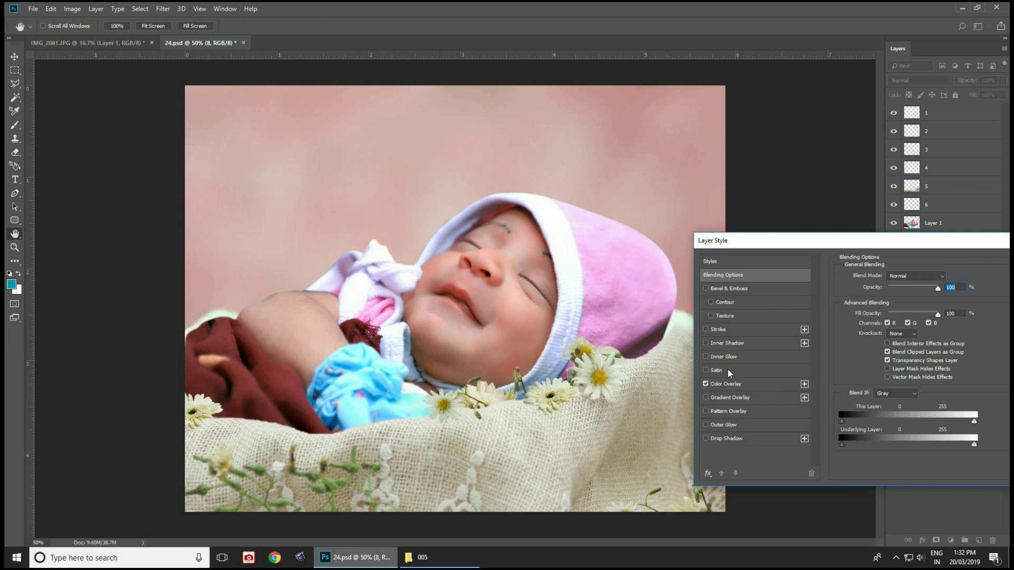
{"action": "mouse_move", "coordinate": [745, 255]}
{"action": "left_mouse_down"}
{"action": "mouse_move", "coordinate": [729, 410]}
{"action": "mouse_move", "coordinate": [743, 319]}
{"action": "left_mouse_up"}
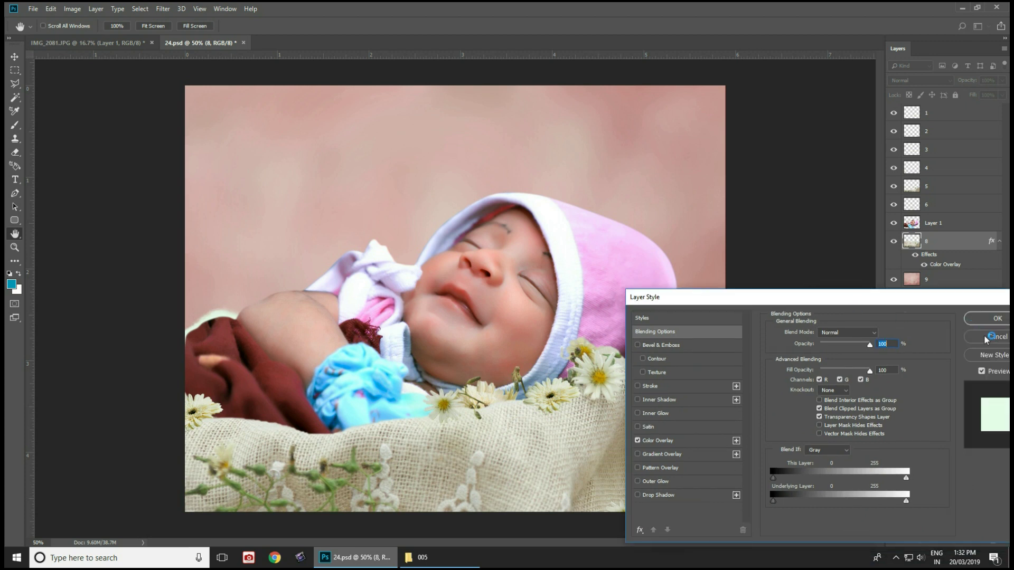
{"action": "left_click", "coordinate": [985, 337]}
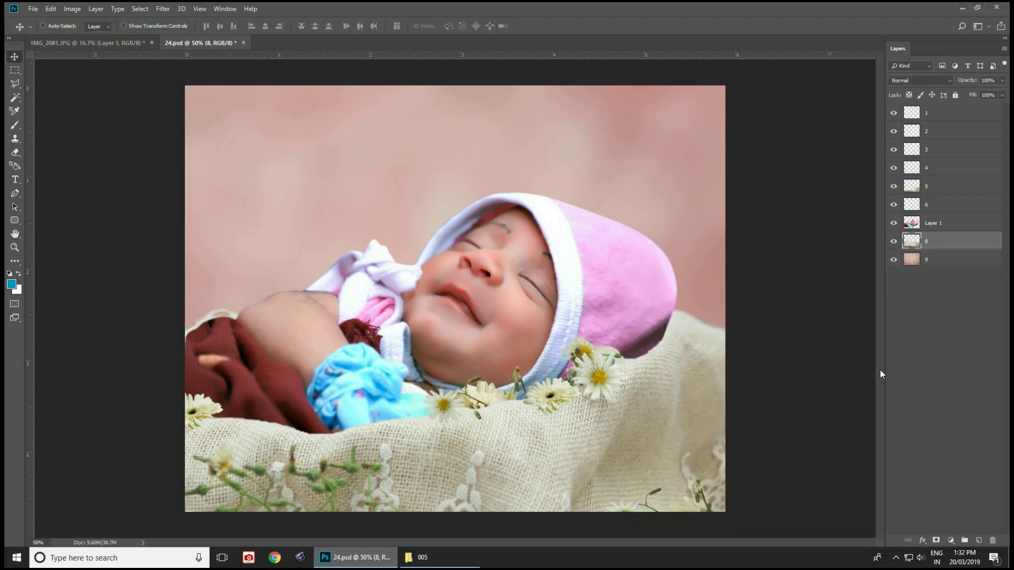
- Give layer 5 a Color Overlay using the pink sampled from the baby's hat
{"action": "right_click", "coordinate": [539, 453]}
{"action": "left_click", "coordinate": [543, 456]}
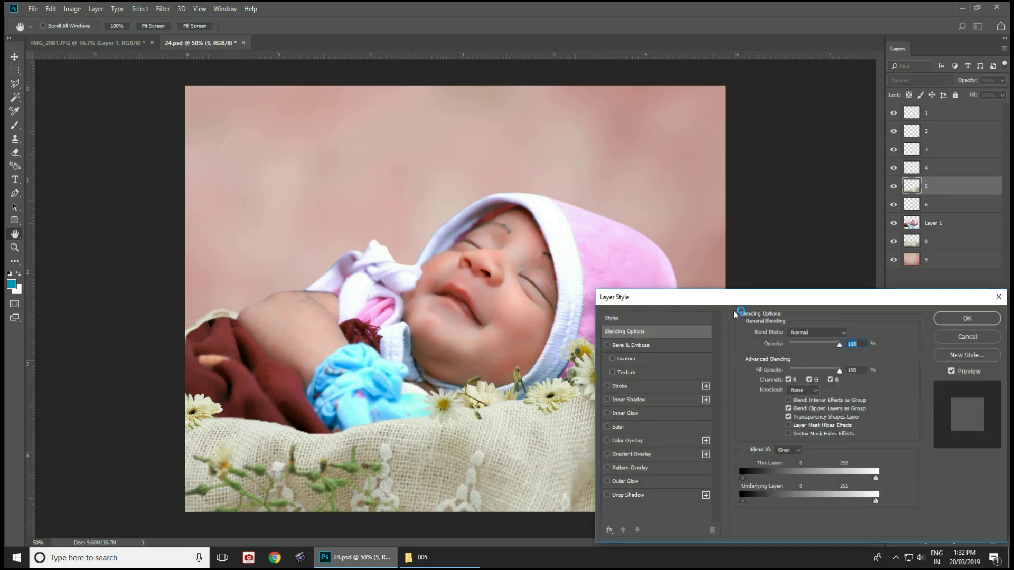
{"action": "left_click", "coordinate": [609, 439]}
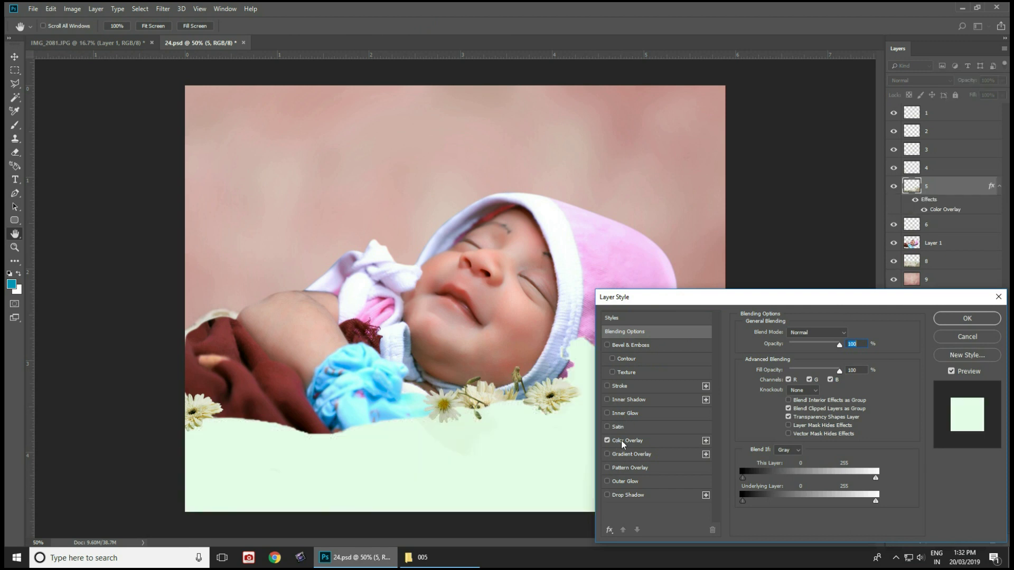
{"action": "mouse_move", "coordinate": [681, 297]}
{"action": "left_mouse_down"}
{"action": "mouse_move", "coordinate": [738, 294]}
{"action": "mouse_move", "coordinate": [778, 258]}
{"action": "left_mouse_up"}
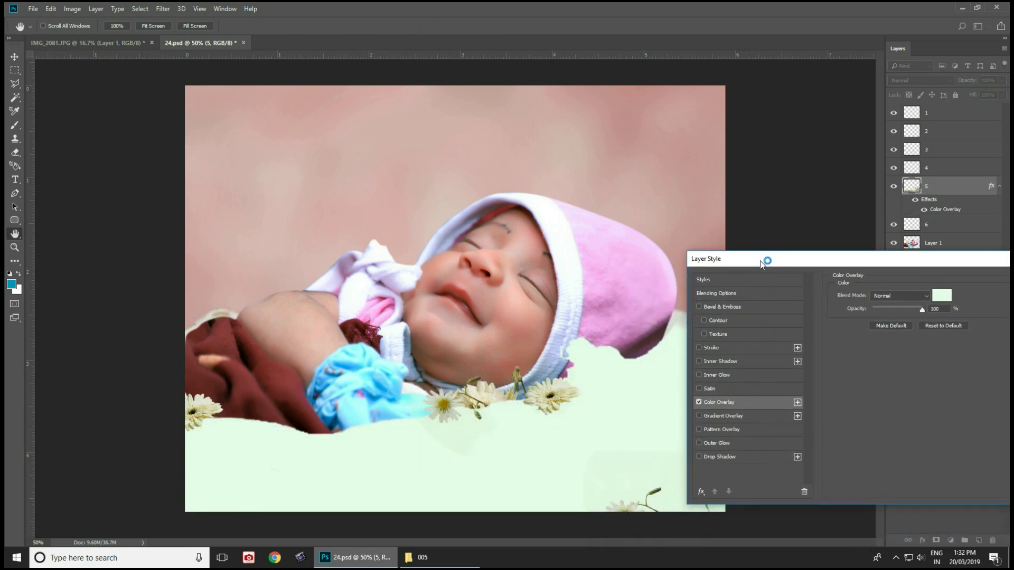
{"action": "left_click", "coordinate": [943, 295]}
{"action": "left_click", "coordinate": [644, 290]}
{"action": "left_click_drag", "start_coordinate": [723, 335], "coordinate": [740, 333]}
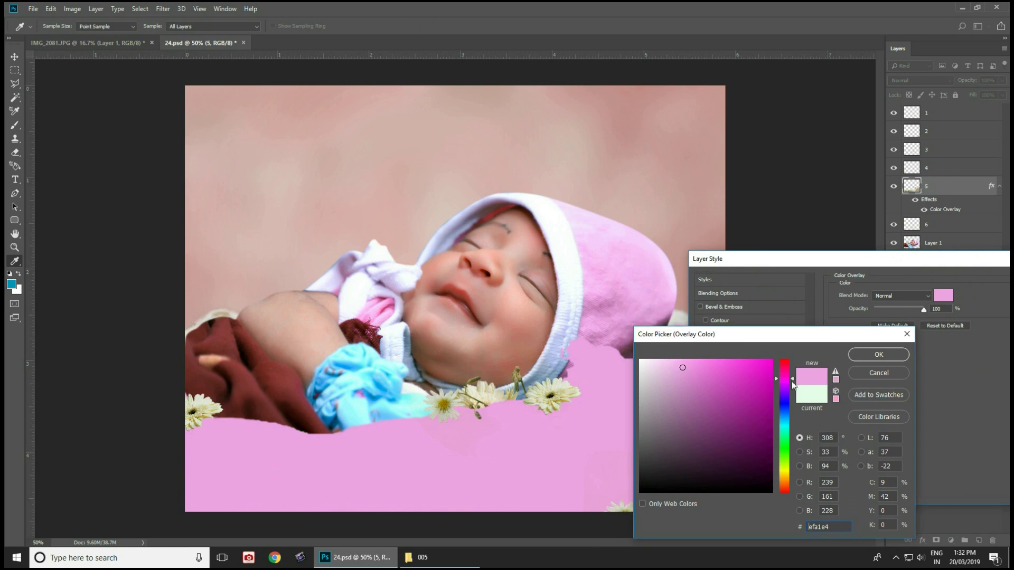
{"action": "left_click", "coordinate": [856, 358]}
- Set the overlay to Color blend mode at low opacity and apply it
{"action": "left_click", "coordinate": [901, 295]}
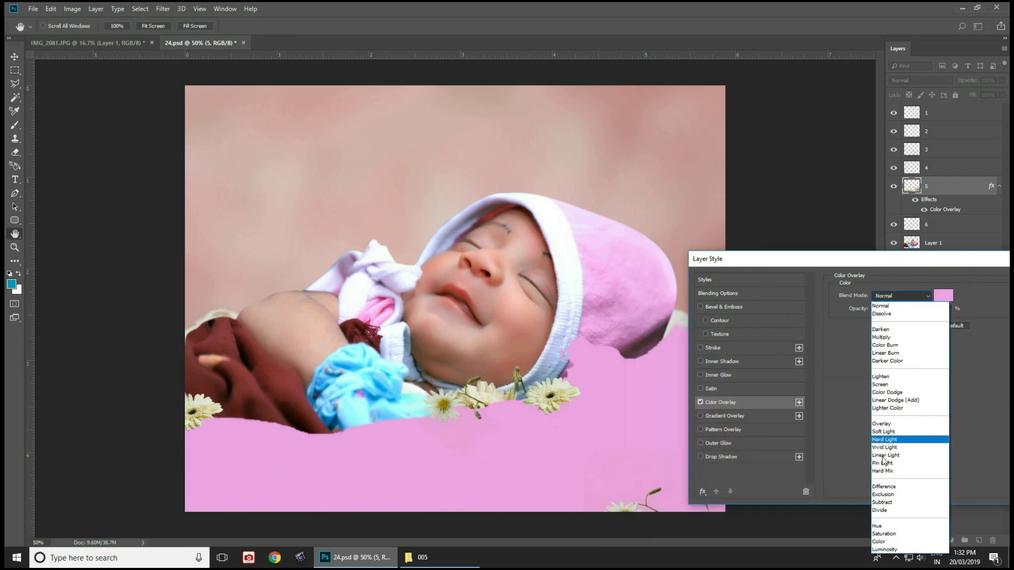
{"action": "left_click", "coordinate": [897, 535]}
{"action": "left_click_drag", "start_coordinate": [712, 262], "coordinate": [715, 288]}
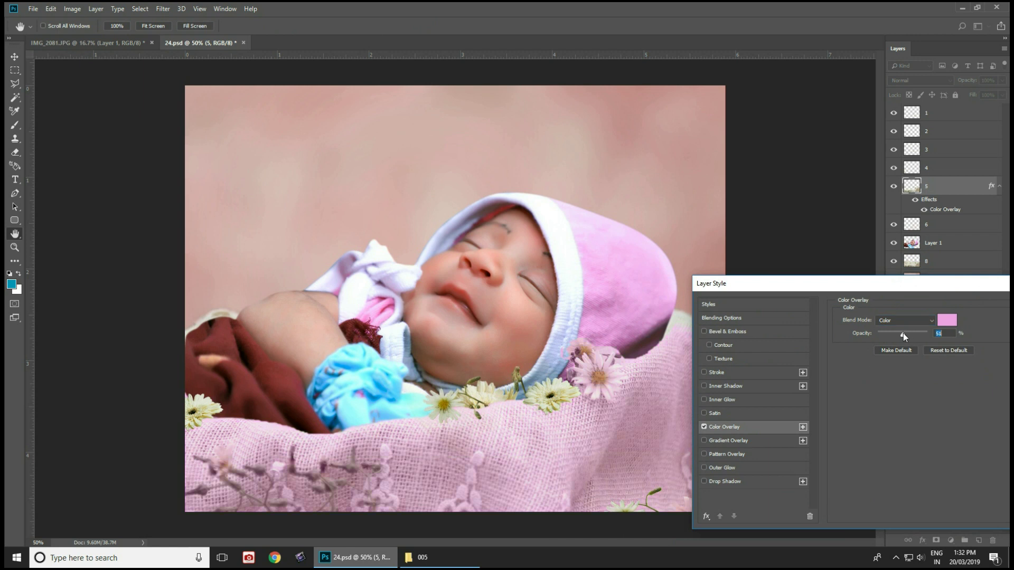
{"action": "left_click_drag", "start_coordinate": [902, 333], "coordinate": [885, 335]}
{"action": "left_click_drag", "start_coordinate": [903, 288], "coordinate": [810, 313]}
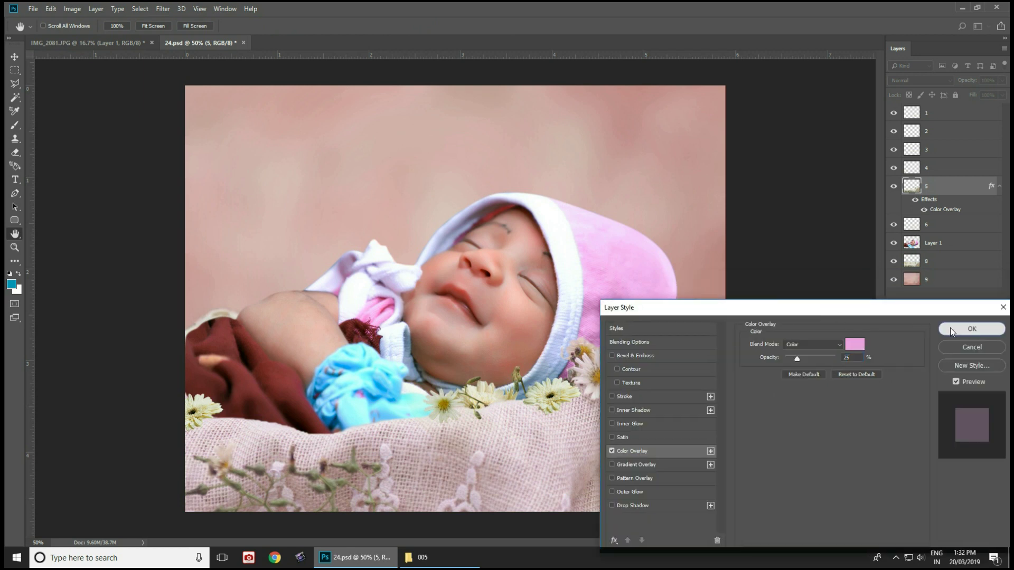
{"action": "left_click", "coordinate": [949, 328]}
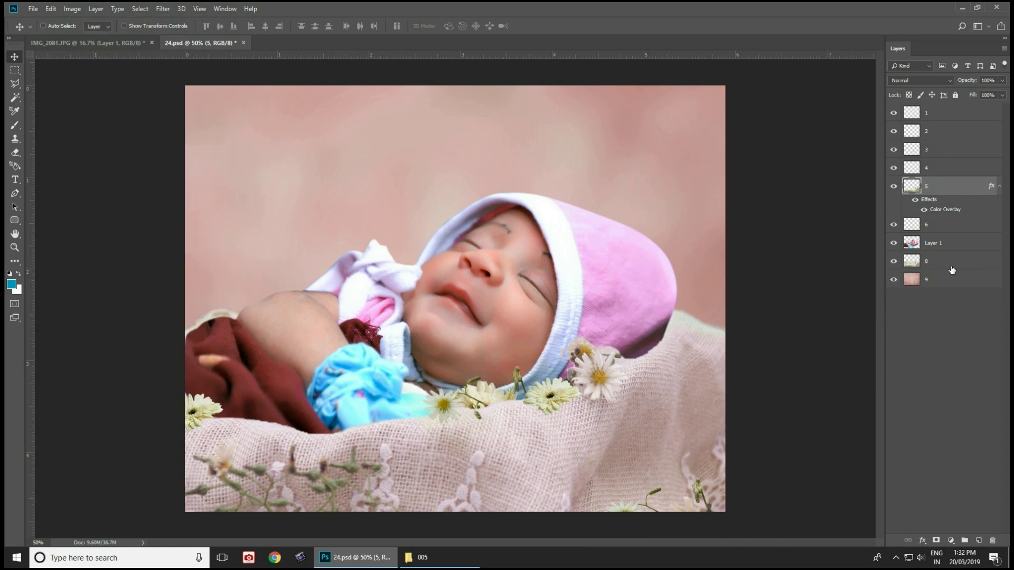
- Paste layer 5's Color Overlay style onto layer 8
{"action": "left_click", "coordinate": [945, 263]}
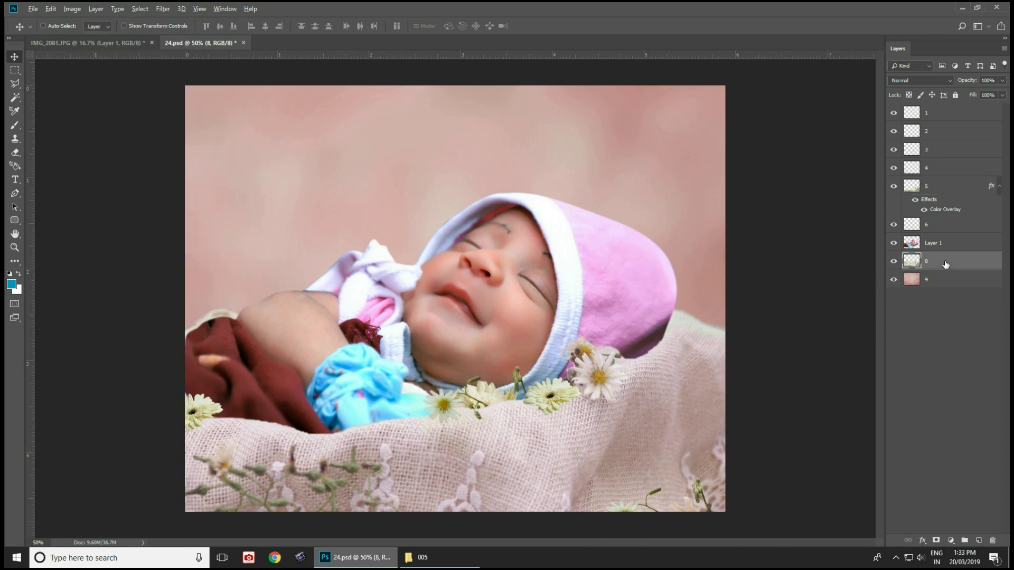
{"action": "key", "text": "alt+l"}
{"action": "key", "text": "y"}
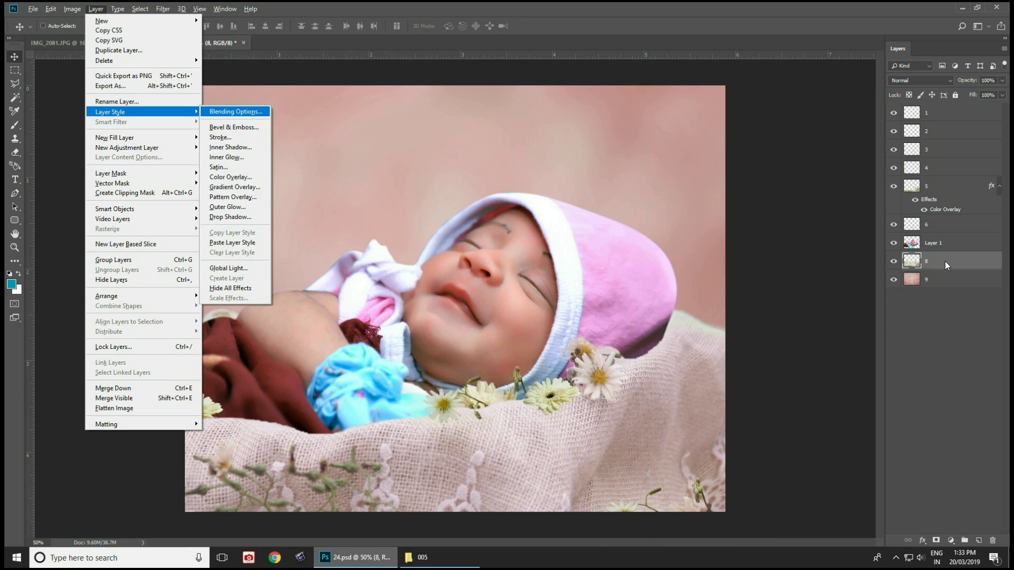
{"action": "left_click", "coordinate": [231, 243]}
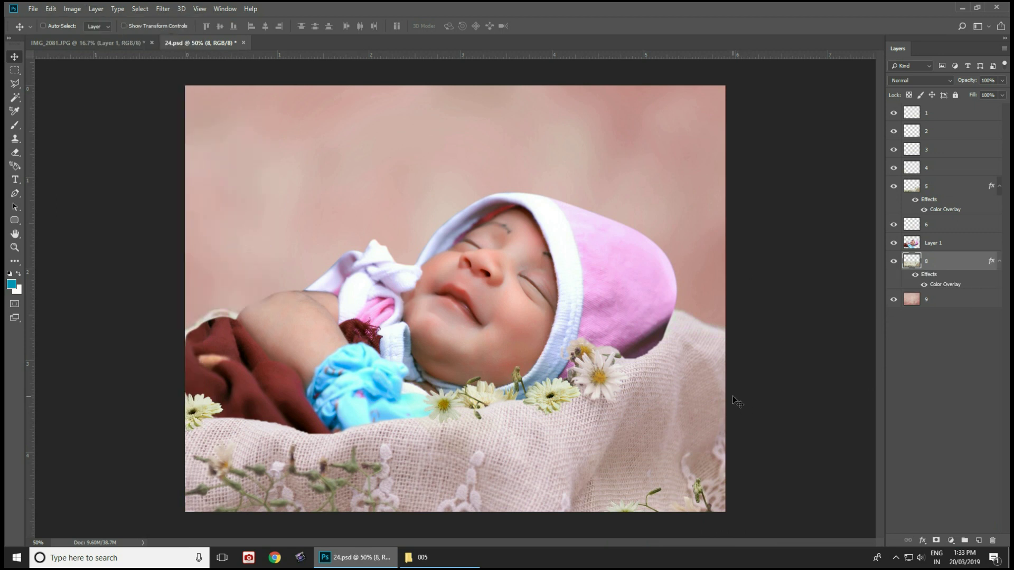
- Select Layer 1, the baby photo
{"action": "key", "text": "ctrl+minus"}
{"action": "key", "text": "ctrl+minus"}
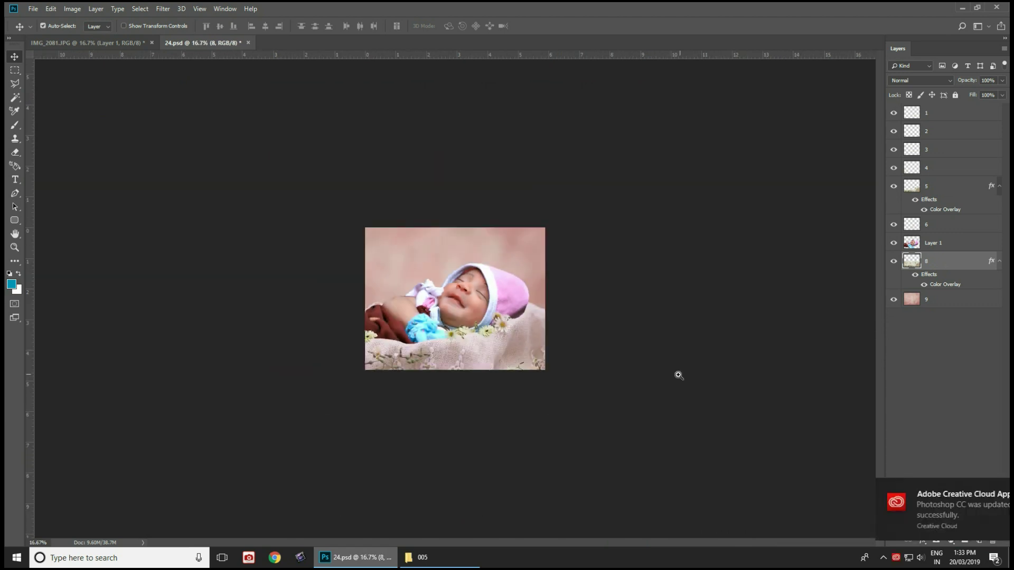
{"action": "key", "text": "ctrl+plus"}
{"action": "left_click", "coordinate": [479, 296]}
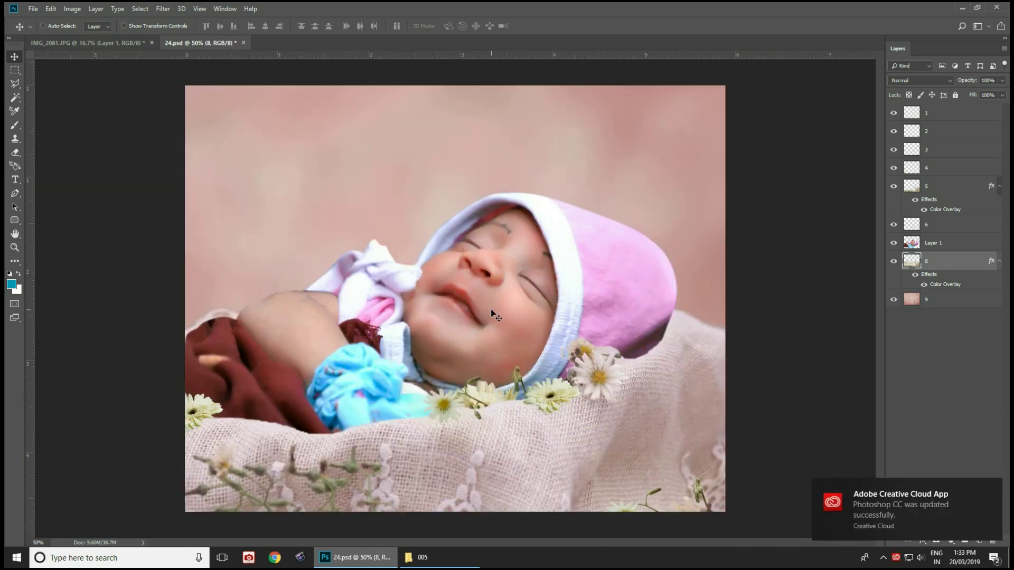
{"action": "right_click", "coordinate": [492, 304]}
{"action": "left_click", "coordinate": [498, 310]}
- Desaturate the baby layer, then raise its saturation slightly to +18
{"action": "key", "text": "ctrl+u"}
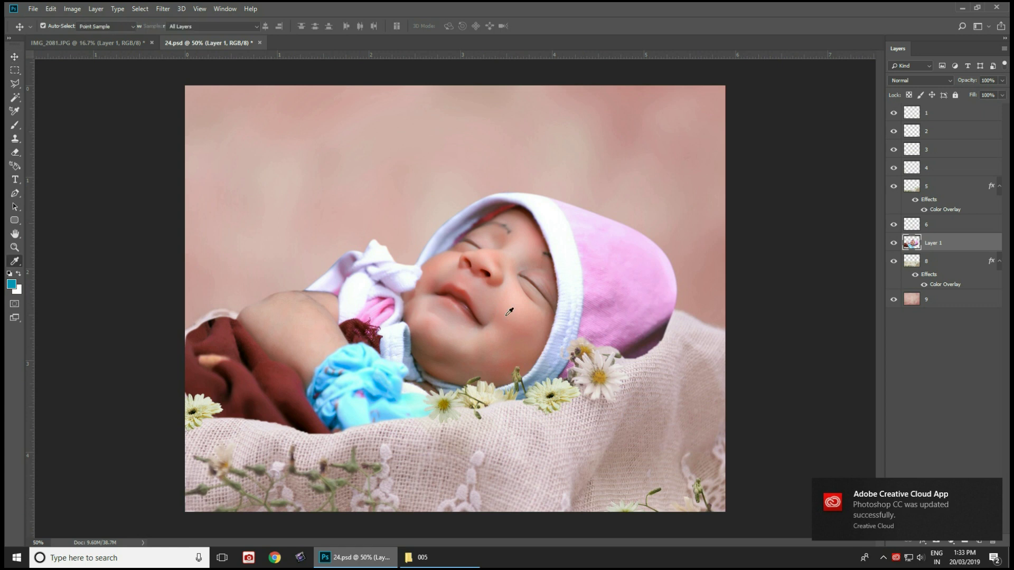
{"action": "mouse_move", "coordinate": [780, 421]}
{"action": "left_mouse_down"}
{"action": "mouse_move", "coordinate": [770, 419]}
{"action": "mouse_move", "coordinate": [791, 397]}
{"action": "left_mouse_up"}
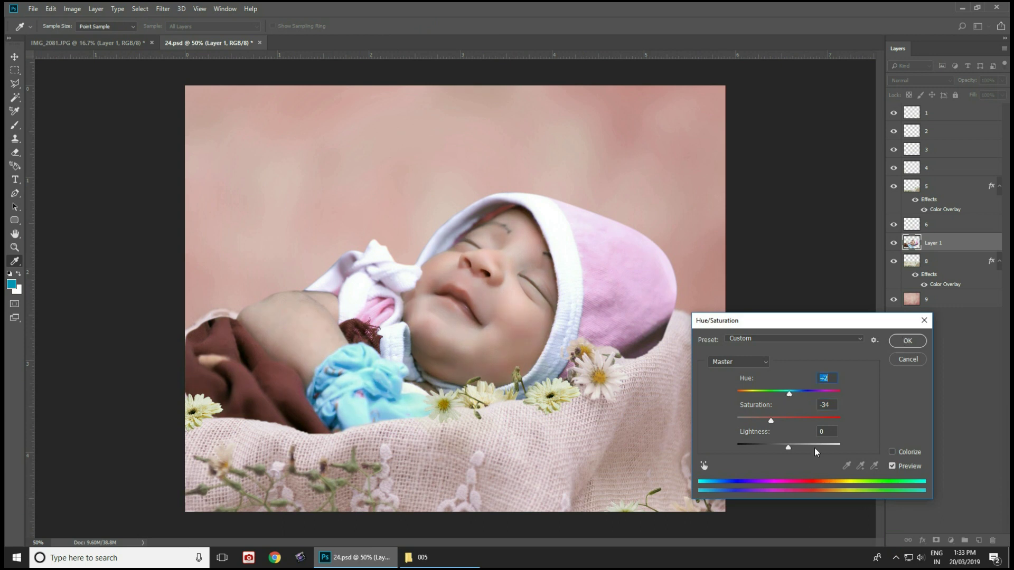
{"action": "left_click", "coordinate": [907, 341]}
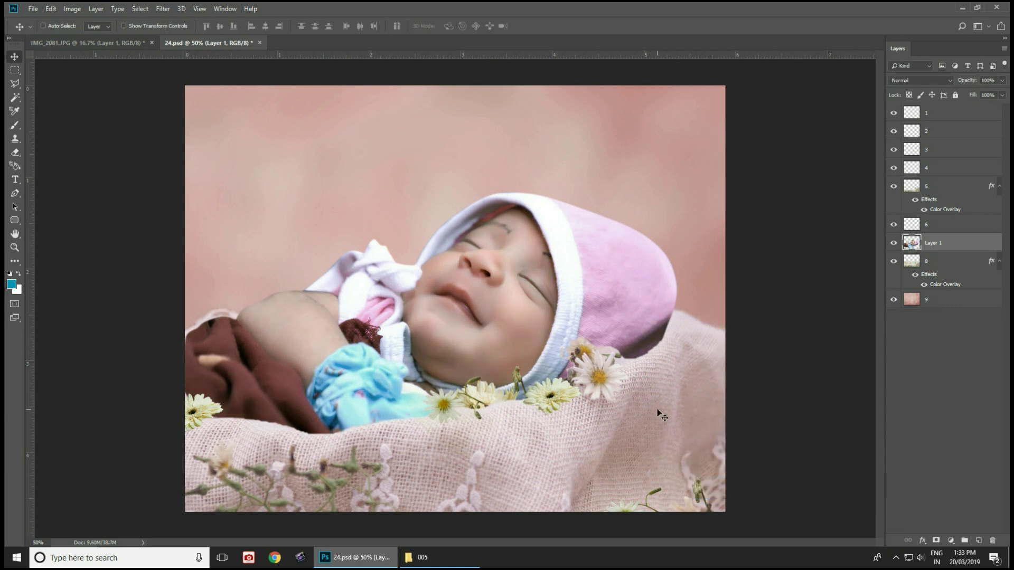
{"action": "key", "text": "ctrl+u"}
{"action": "left_click_drag", "start_coordinate": [788, 420], "coordinate": [798, 420]}
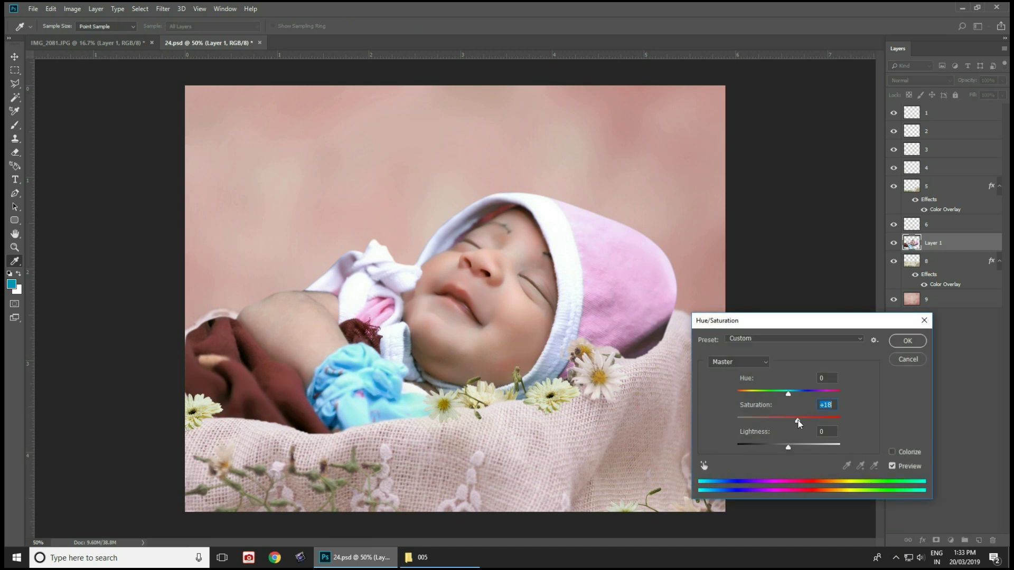
{"action": "key", "text": "Return"}
- Warm the highlights with Color Balance: Cyan-Red +19, Yellow-Blue -8
{"action": "key", "text": "ctrl+b"}
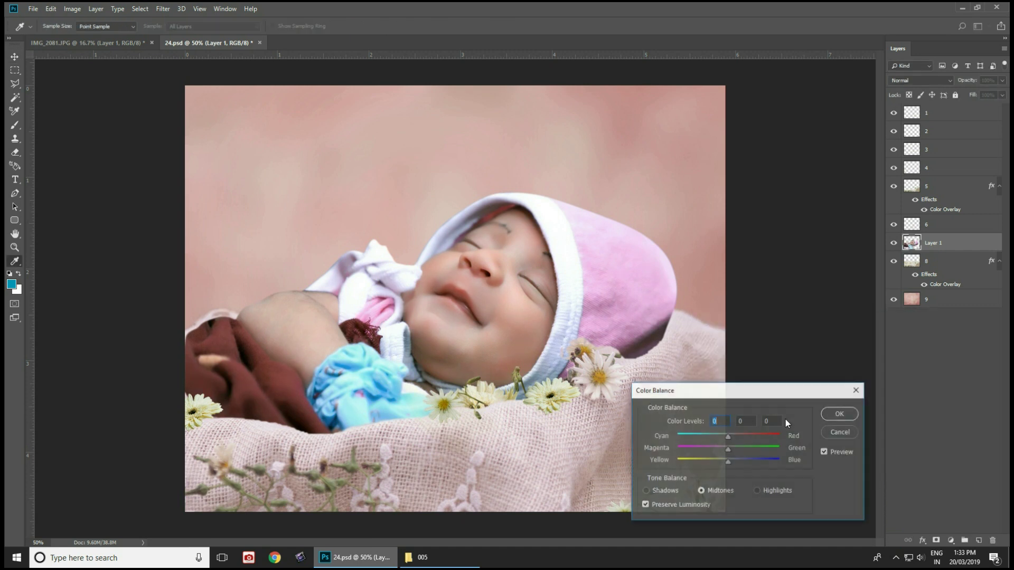
{"action": "left_click", "coordinate": [757, 490]}
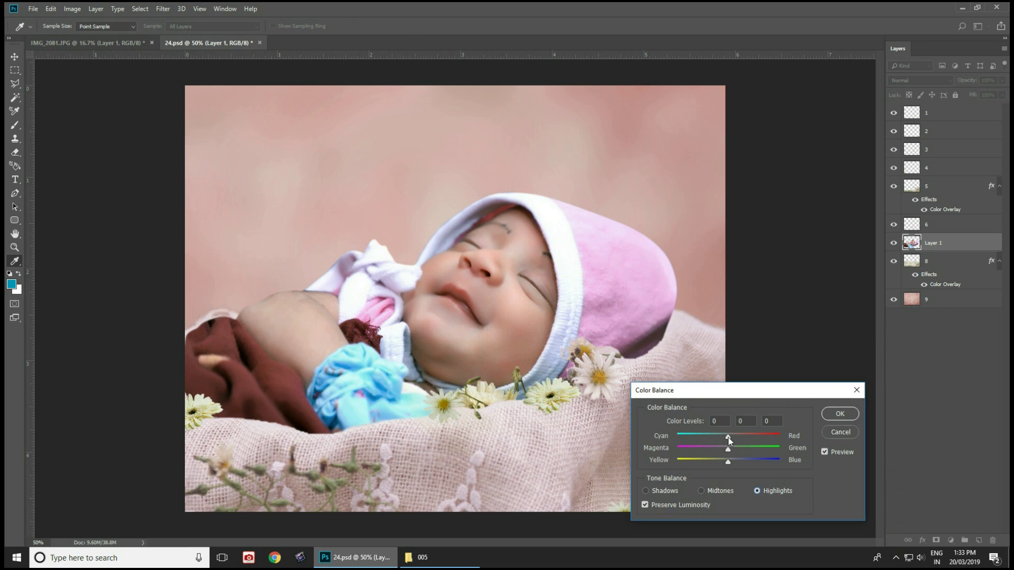
{"action": "mouse_move", "coordinate": [728, 438]}
{"action": "left_mouse_down"}
{"action": "mouse_move", "coordinate": [738, 439]}
{"action": "mouse_move", "coordinate": [725, 461]}
{"action": "left_mouse_up"}
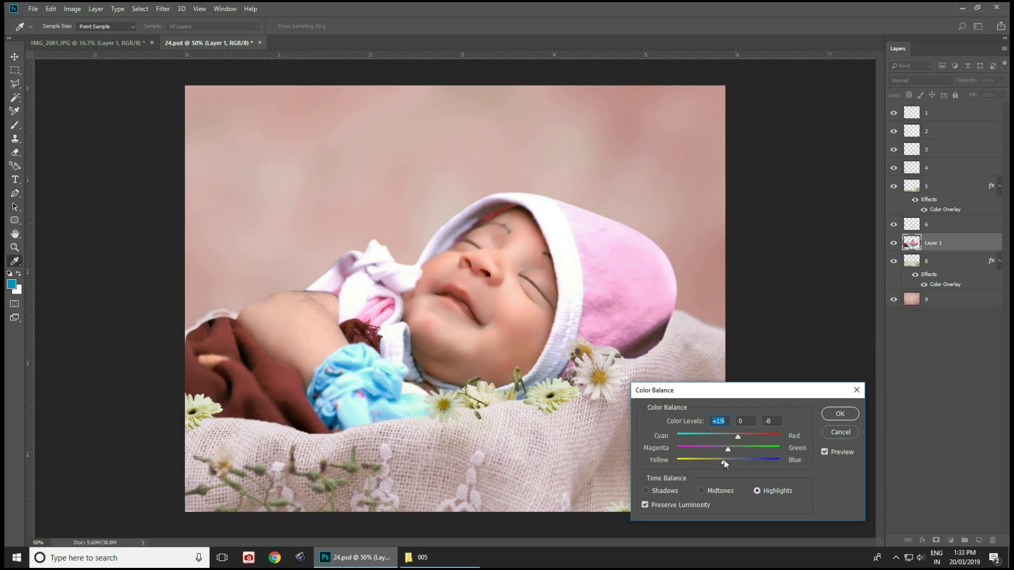
{"action": "key", "text": "Return"}
{"action": "key", "text": "v"}
{"action": "key", "text": "ctrl+minus"}
{"action": "key", "text": "ctrl+minus"}
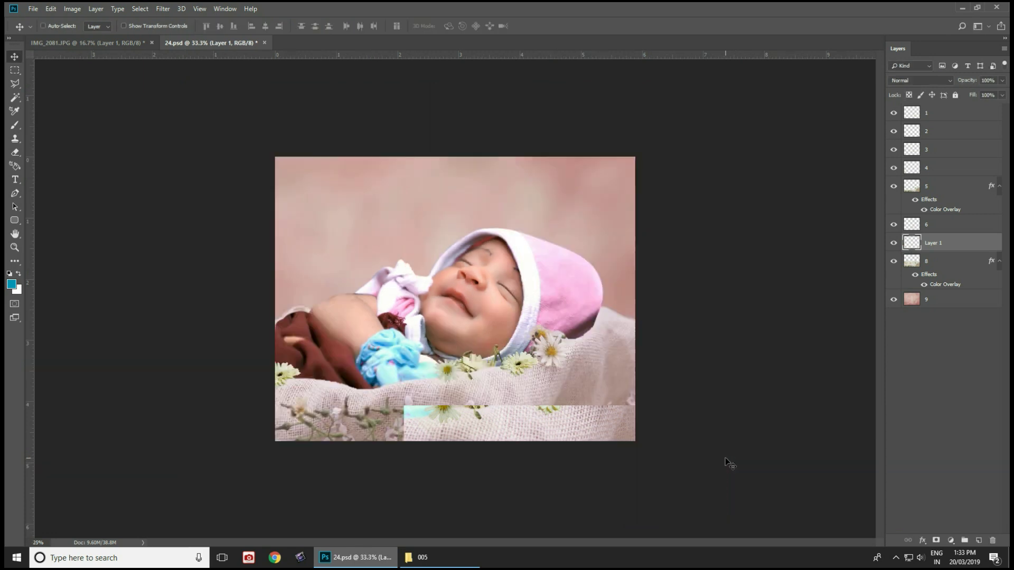
{"action": "key", "text": "ctrl+plus"}
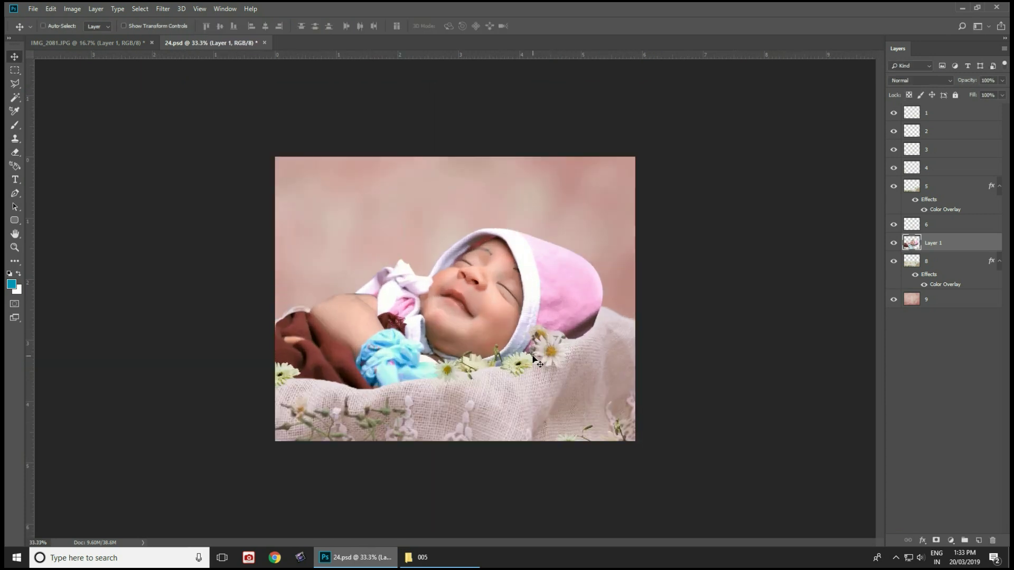
- Close IMG_2081.JPG without saving its changes
{"action": "key", "text": "ctrl+plus"}
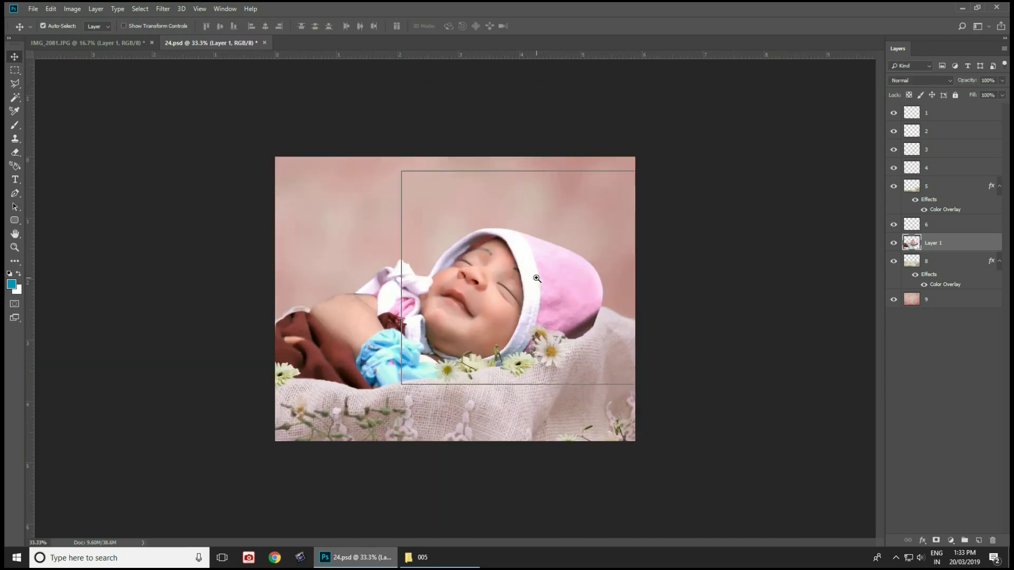
{"action": "key", "text": "ctrl+Tab"}
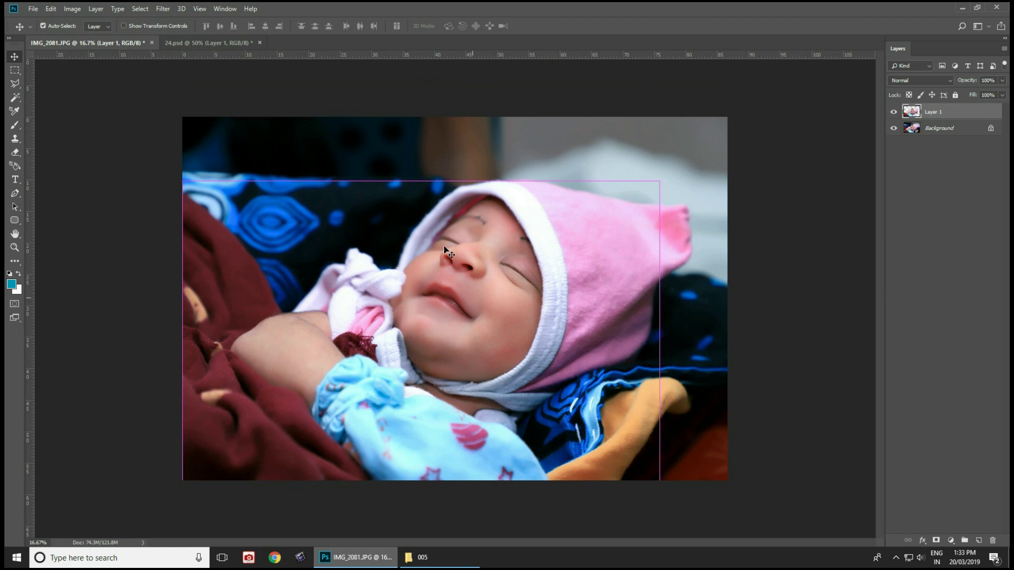
{"action": "key", "text": "ctrl+w"}
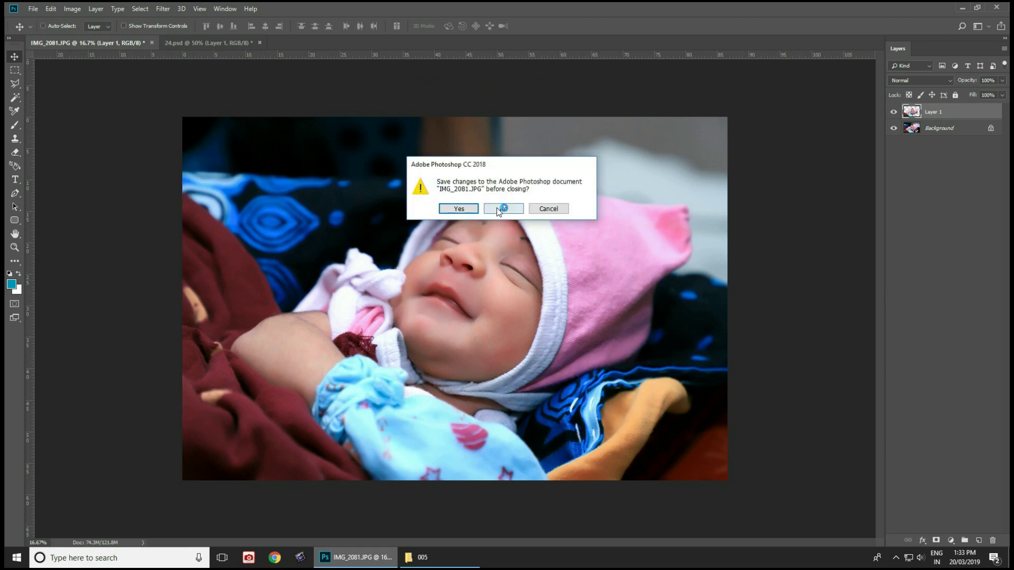
{"action": "left_click", "coordinate": [498, 209]}
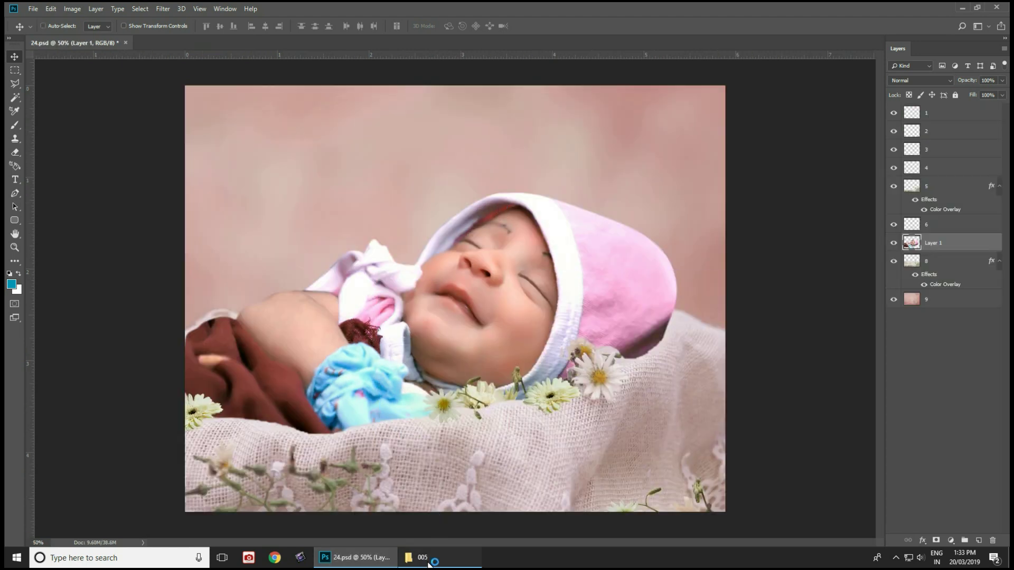
- Drag the heart-bokeh image 33 from the 005 folder into Photoshop
{"action": "left_click", "coordinate": [464, 557]}
{"action": "left_click", "coordinate": [485, 440]}
{"action": "left_click", "coordinate": [622, 185]}
{"action": "mouse_move", "coordinate": [473, 216]}
{"action": "left_mouse_down"}
{"action": "mouse_move", "coordinate": [378, 531]}
{"action": "mouse_move", "coordinate": [442, 36]}
{"action": "left_mouse_up"}
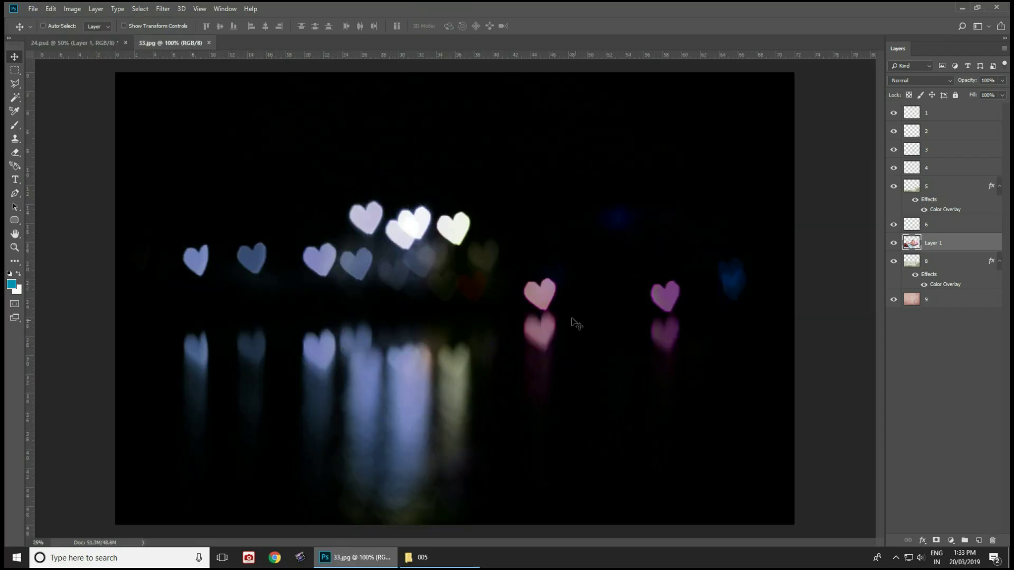
- Copy the whole bokeh image into 24.psd as a new top layer
{"action": "key", "text": "ctrl+a"}
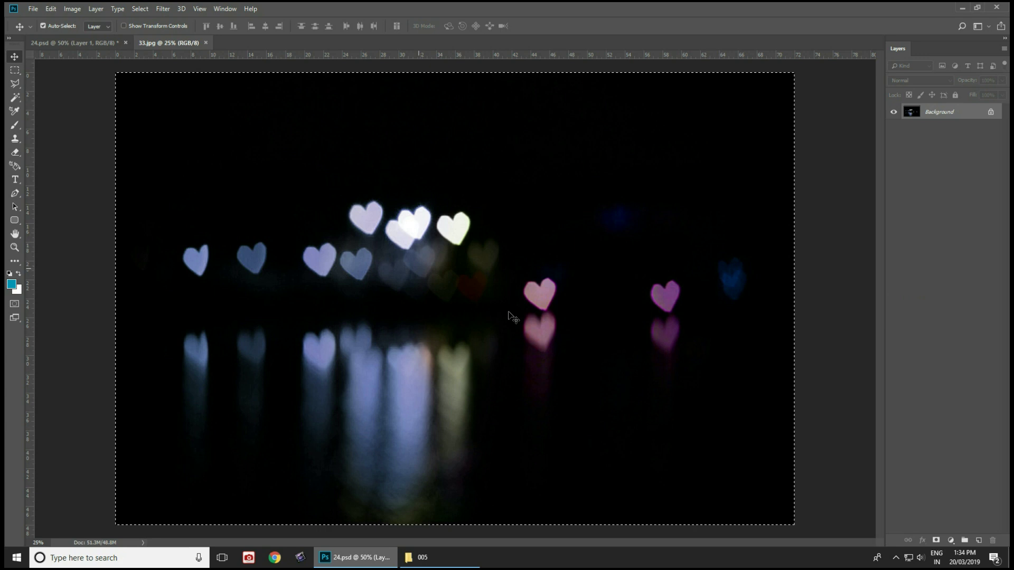
{"action": "key", "text": "ctrl+Tab"}
{"action": "key", "text": "ctrl+v"}
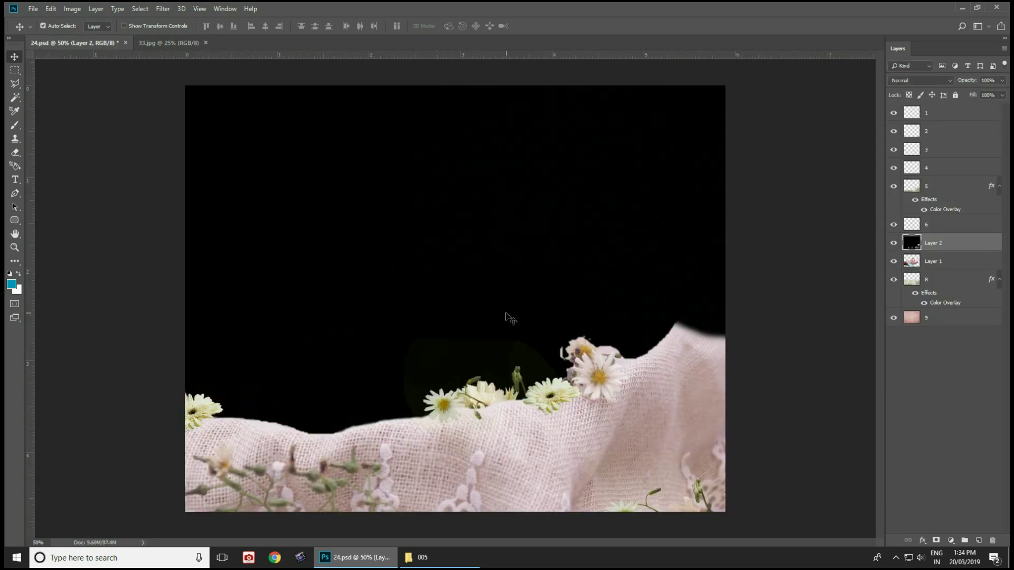
{"action": "key", "text": "ctrl+bracketright"}
{"action": "key", "text": "ctrl+bracketright"}
{"action": "key", "text": "ctrl+bracketright"}
{"action": "key", "text": "ctrl+bracketright"}
{"action": "key", "text": "ctrl+bracketright"}
- Scale the hearts layer to about 44% and shift it left
{"action": "key", "text": "ctrl+t"}
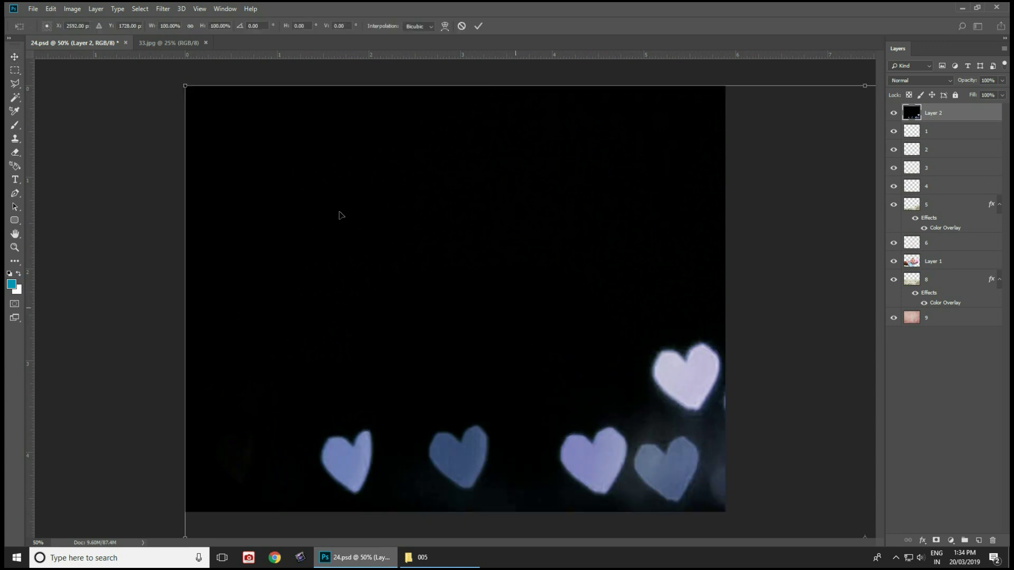
{"action": "left_click_drag", "start_coordinate": [186, 86], "coordinate": [558, 353]}
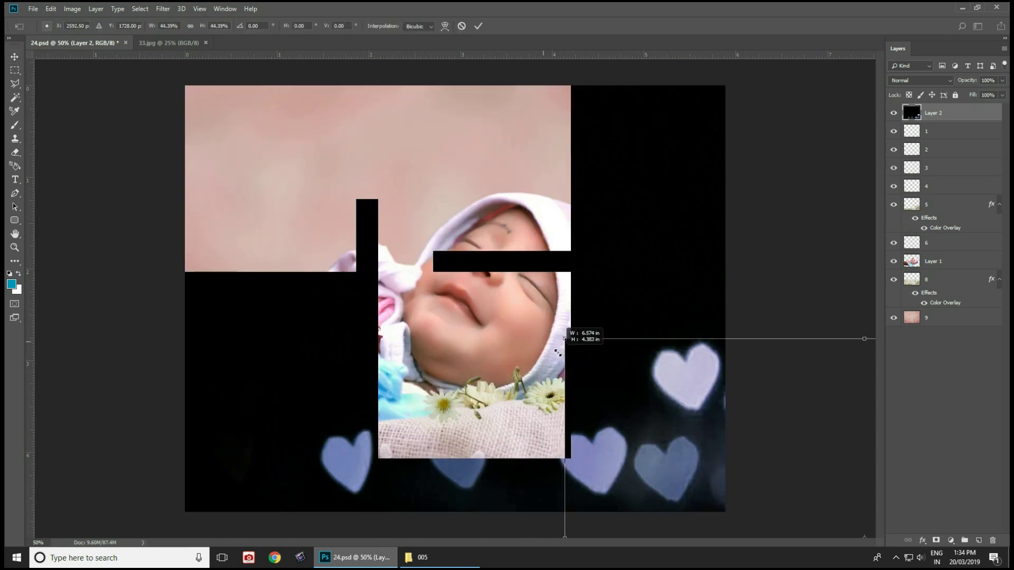
{"action": "left_click_drag", "start_coordinate": [653, 425], "coordinate": [196, 258]}
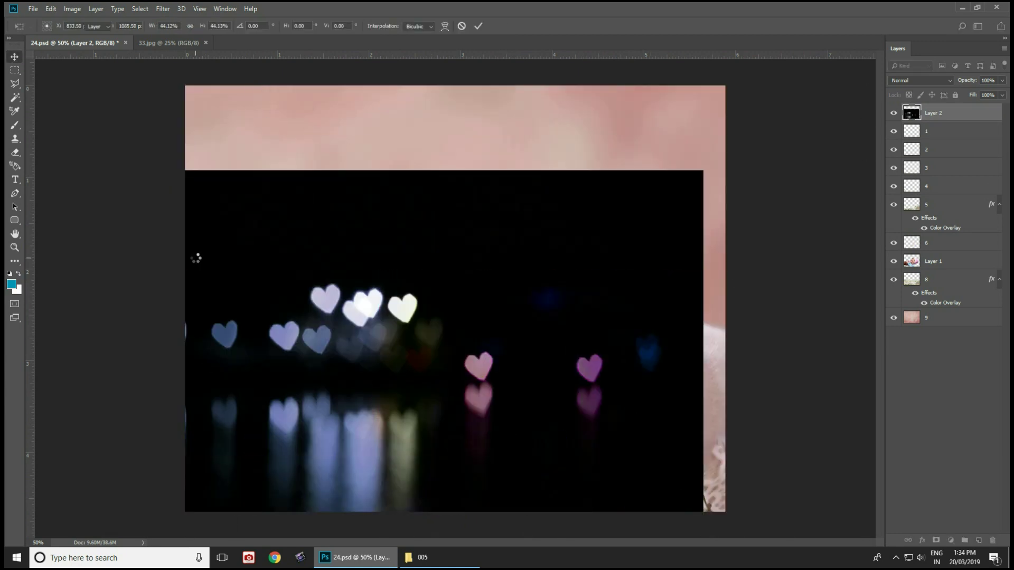
{"action": "key", "text": "Return"}
{"action": "left_click", "coordinate": [915, 80]}
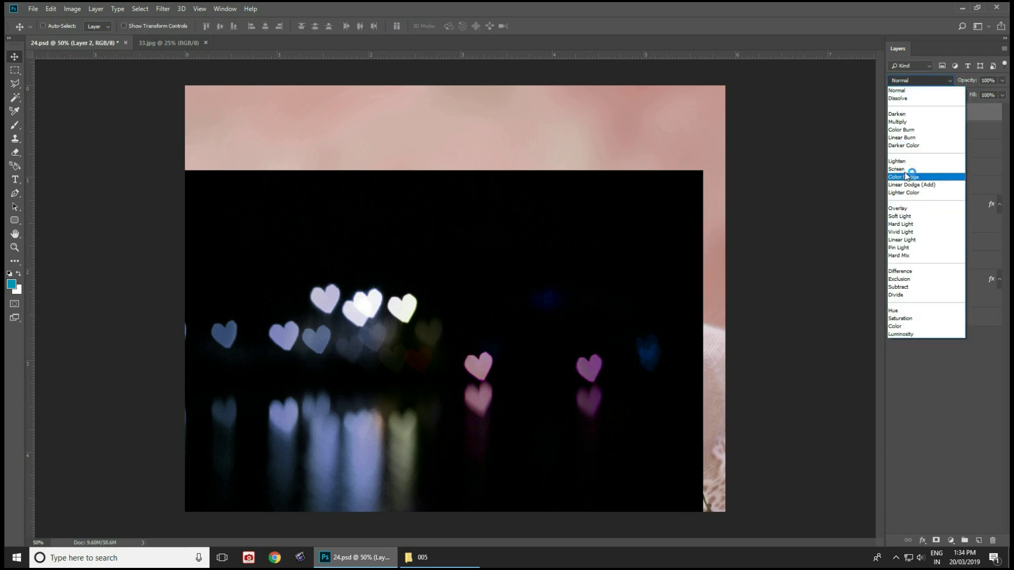
- Set the hearts layer to Screen blend mode and enlarge it to about 158%
{"action": "left_click", "coordinate": [896, 169]}
{"action": "mouse_move", "coordinate": [425, 421]}
{"action": "left_mouse_down"}
{"action": "mouse_move", "coordinate": [407, 242]}
{"action": "mouse_move", "coordinate": [490, 200]}
{"action": "mouse_move", "coordinate": [516, 279]}
{"action": "left_mouse_up"}
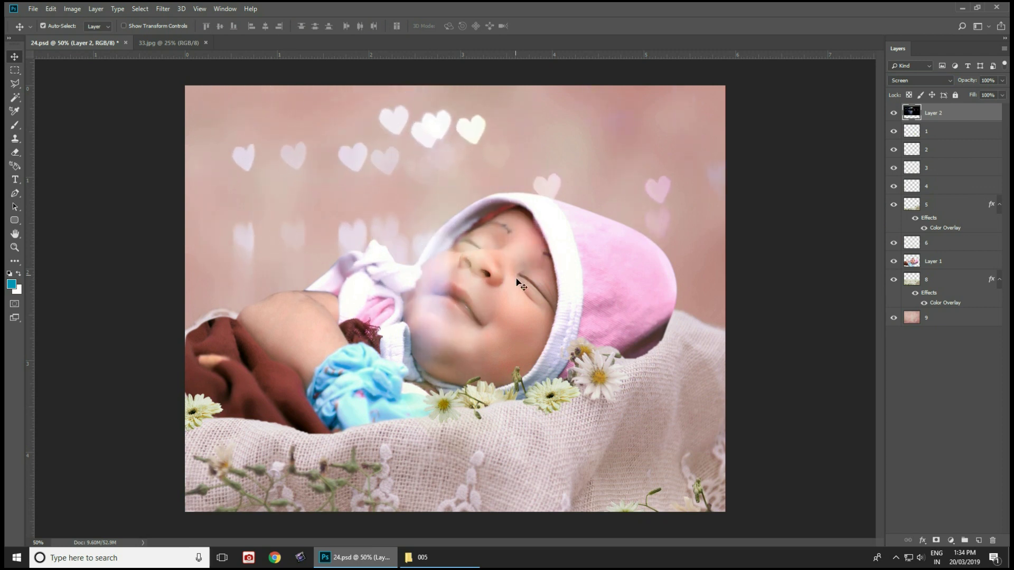
{"action": "key", "text": "ctrl+t"}
{"action": "left_click_drag", "start_coordinate": [770, 392], "coordinate": [987, 504]}
{"action": "left_click_drag", "start_coordinate": [592, 407], "coordinate": [623, 365]}
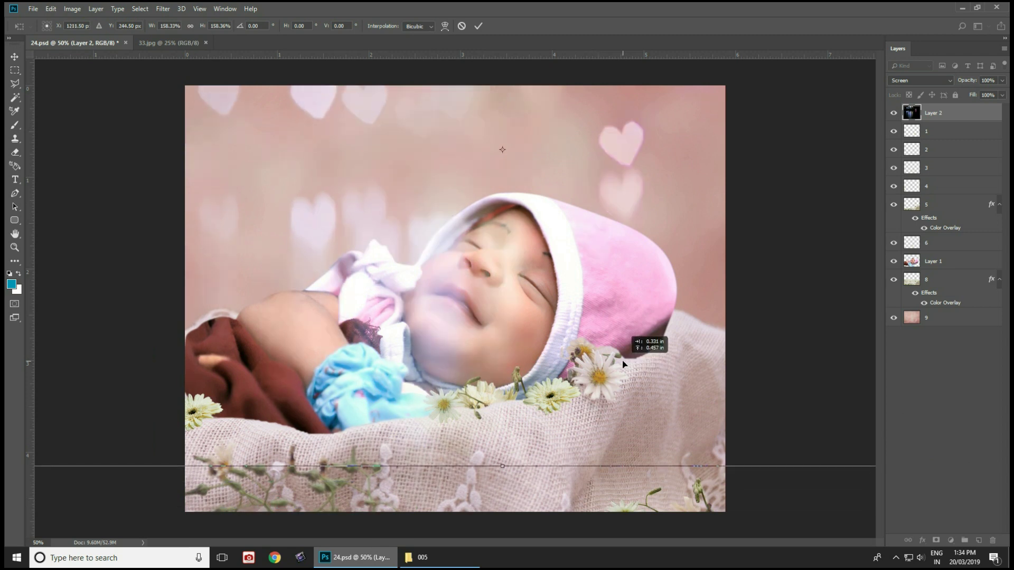
{"action": "key", "text": "Return"}
- Rotate the hearts layer about -4° and shift it down and right
{"action": "key", "text": "ctrl+t"}
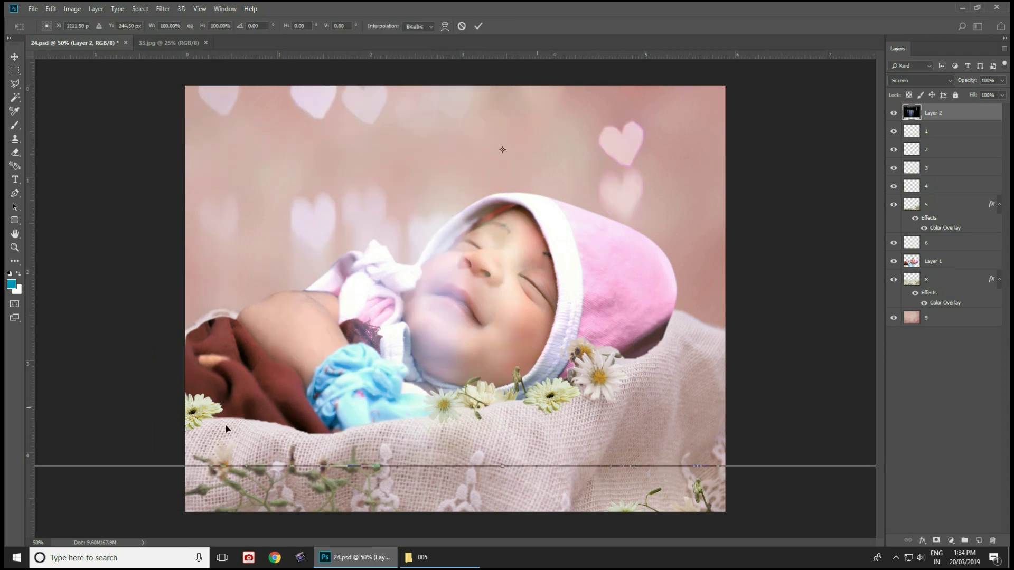
{"action": "left_click_drag", "start_coordinate": [149, 489], "coordinate": [174, 513]}
{"action": "mouse_move", "coordinate": [421, 289]}
{"action": "left_mouse_down"}
{"action": "mouse_move", "coordinate": [460, 319]}
{"action": "mouse_move", "coordinate": [475, 311]}
{"action": "left_mouse_up"}
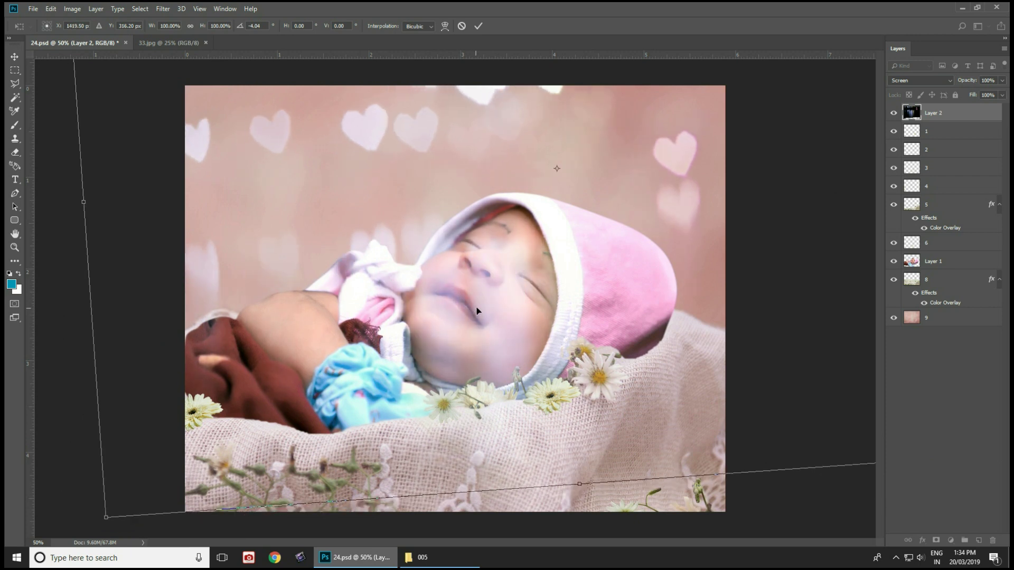
{"action": "key", "text": "Return"}
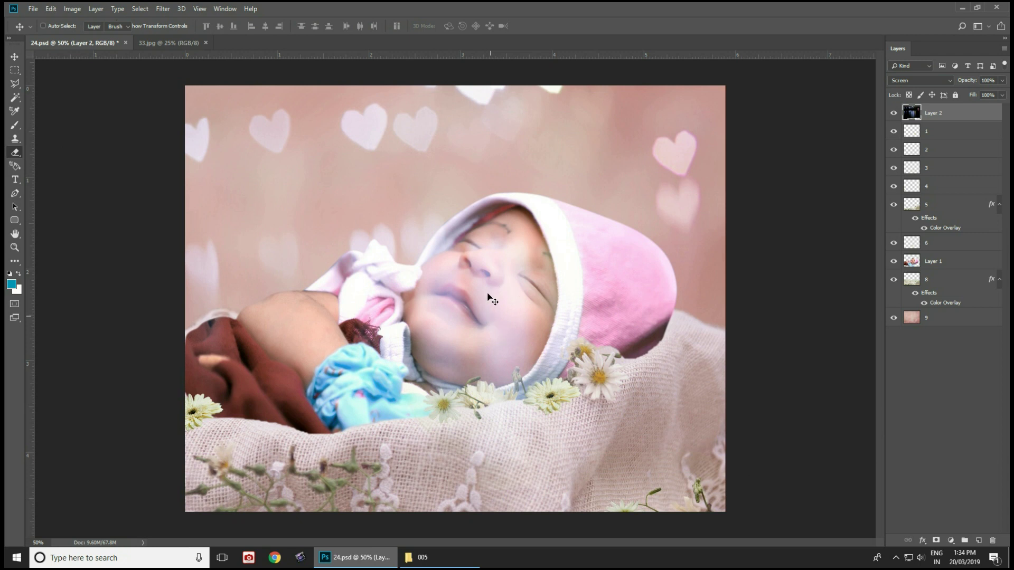
- Erase Layer 2's bluish haze off the baby's face and body at 100% eraser opacity
{"action": "key", "text": "e"}
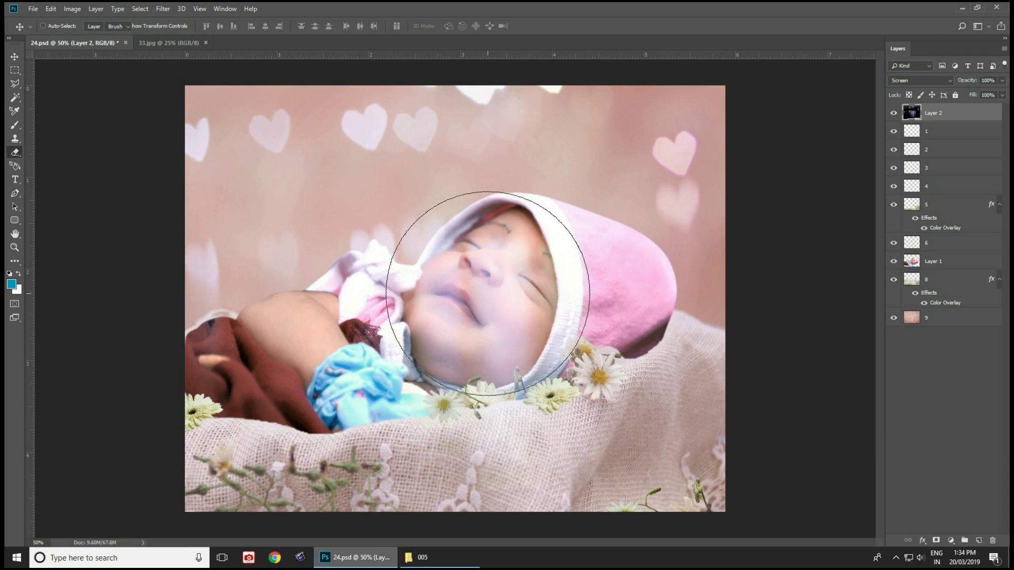
{"action": "mouse_move", "coordinate": [487, 294]}
{"action": "left_mouse_down"}
{"action": "mouse_move", "coordinate": [468, 215]}
{"action": "mouse_move", "coordinate": [283, 317]}
{"action": "mouse_move", "coordinate": [475, 294]}
{"action": "mouse_move", "coordinate": [571, 357]}
{"action": "mouse_move", "coordinate": [462, 301]}
{"action": "mouse_move", "coordinate": [482, 294]}
{"action": "mouse_move", "coordinate": [508, 332]}
{"action": "mouse_move", "coordinate": [430, 317]}
{"action": "mouse_move", "coordinate": [339, 374]}
{"action": "mouse_move", "coordinate": [645, 419]}
{"action": "mouse_move", "coordinate": [448, 365]}
{"action": "left_mouse_up"}
{"action": "type", "text": "00"}
{"action": "key", "text": "Return"}
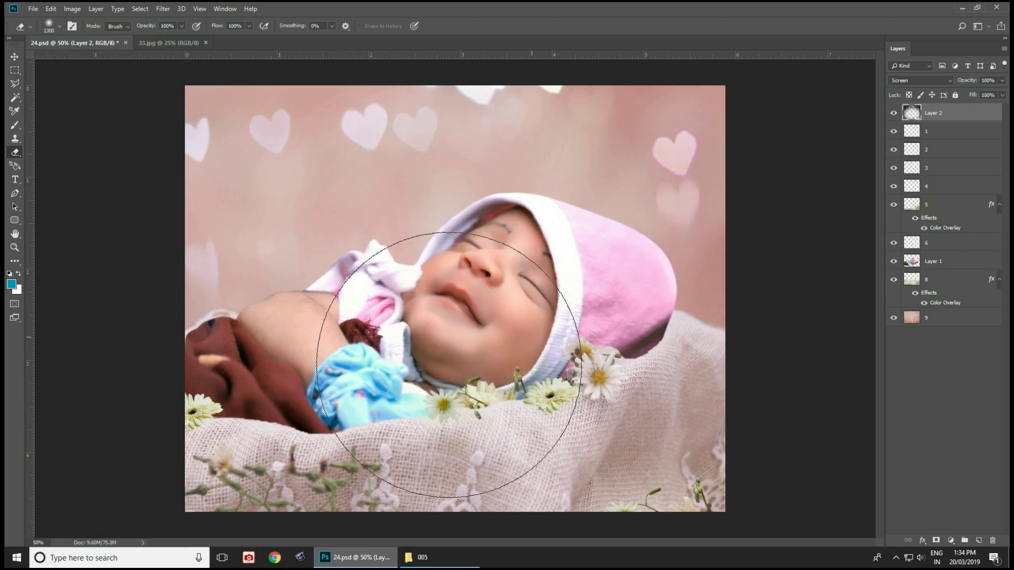
{"action": "key", "text": "v"}
{"action": "key", "text": "ctrl+minus"}
{"action": "key", "text": "ctrl+minus"}
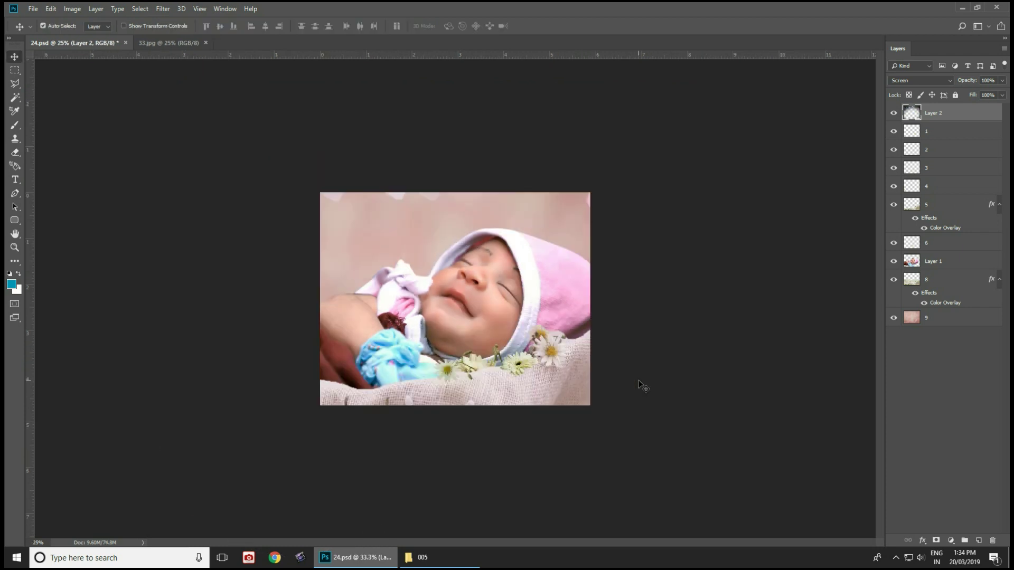
{"action": "key", "text": "ctrl+plus"}
{"action": "key", "text": "ctrl+plus"}
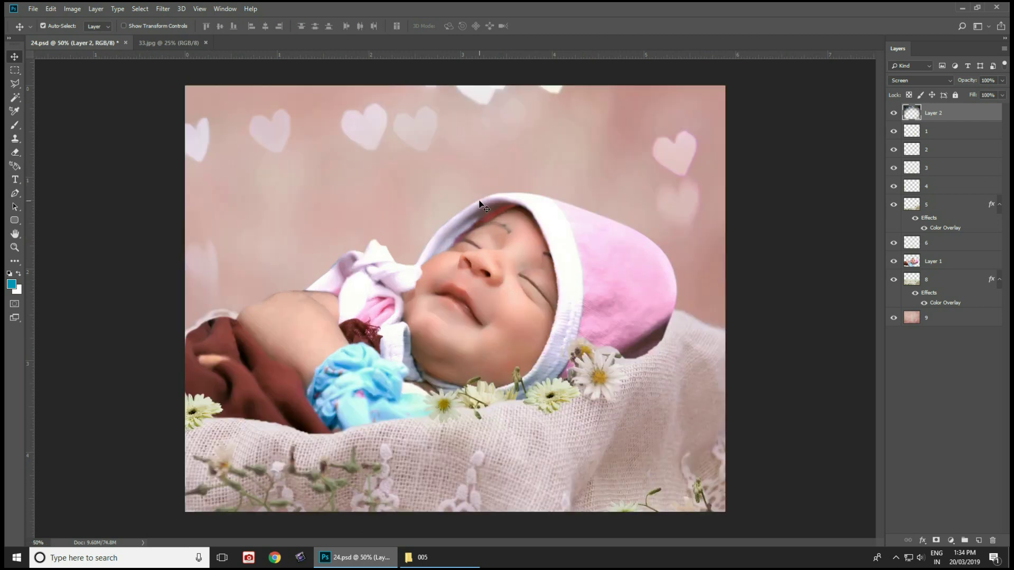
- Give the Layer 2 bokeh hearts Saturation +80 and a hue shift toward violet, pink and orange-red
{"action": "key", "text": "i"}
{"action": "key", "text": "ctrl+u"}
{"action": "left_click_drag", "start_coordinate": [787, 417], "coordinate": [830, 419]}
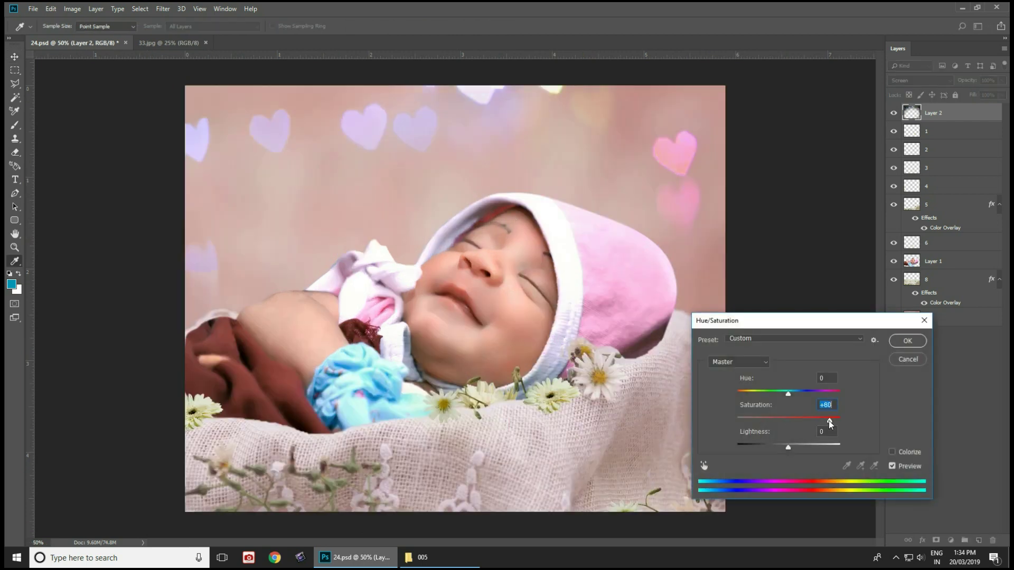
{"action": "mouse_move", "coordinate": [787, 392]}
{"action": "left_mouse_down"}
{"action": "mouse_move", "coordinate": [814, 392]}
{"action": "mouse_move", "coordinate": [804, 392]}
{"action": "left_mouse_up"}
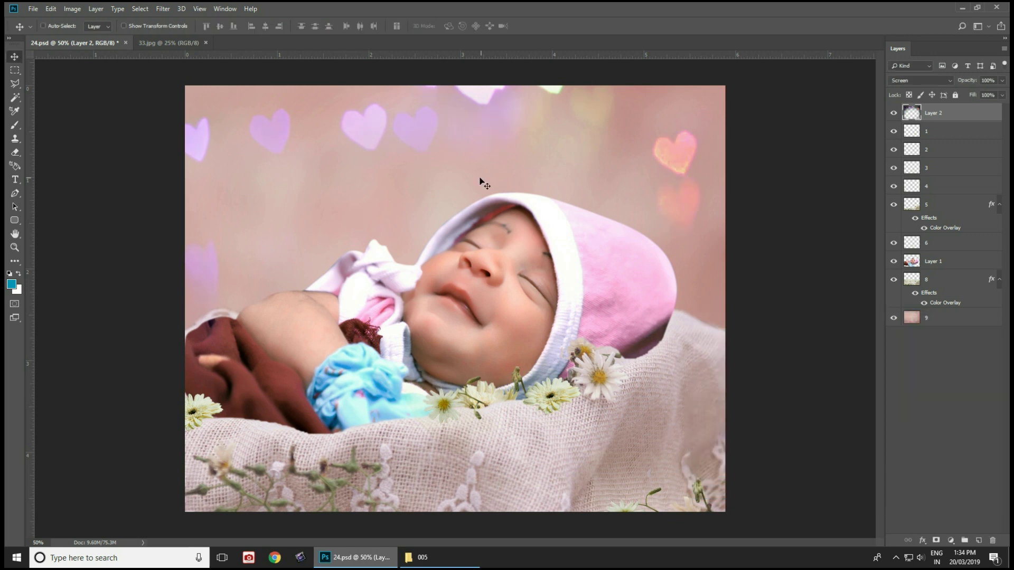
{"action": "left_click", "coordinate": [162, 9]}
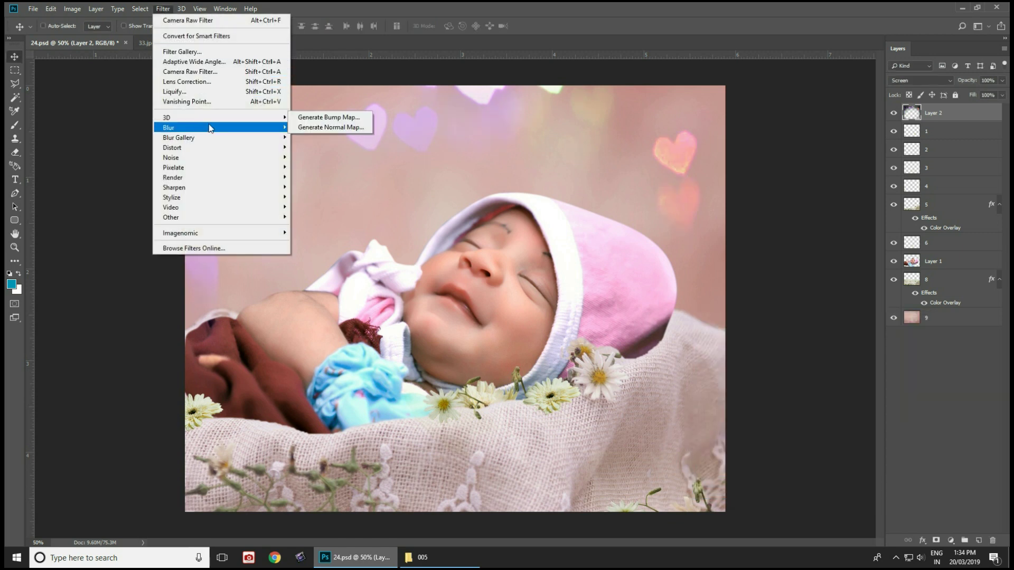
- Blur the Layer 2 hearts with a Gaussian Blur of about 6.6 pixels radius
{"action": "left_click", "coordinate": [312, 167]}
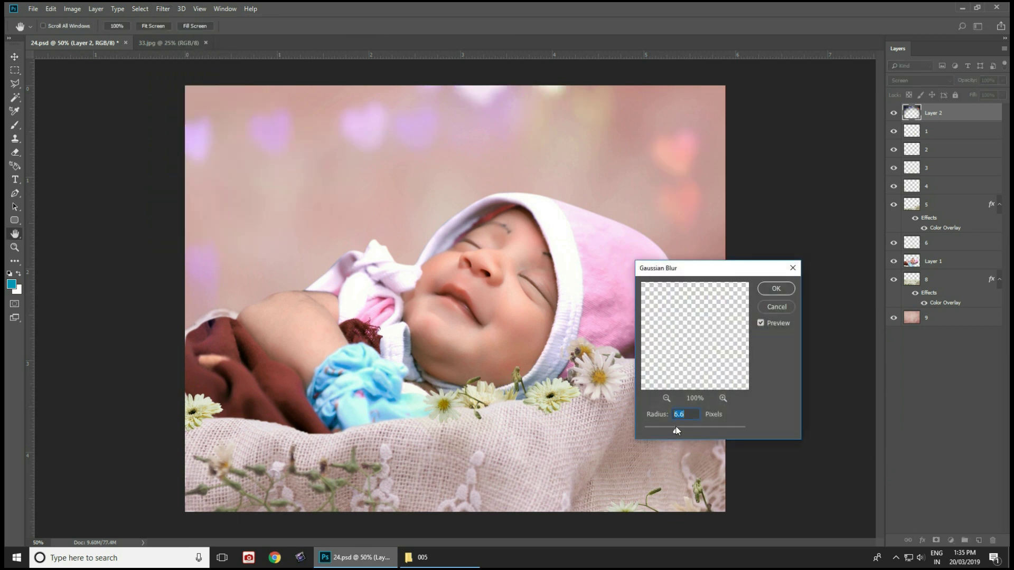
{"action": "left_click", "coordinate": [776, 288]}
- Open the 097 gradient image from File Explorer in Photoshop, then return to 24.psd
{"action": "key", "text": "v"}
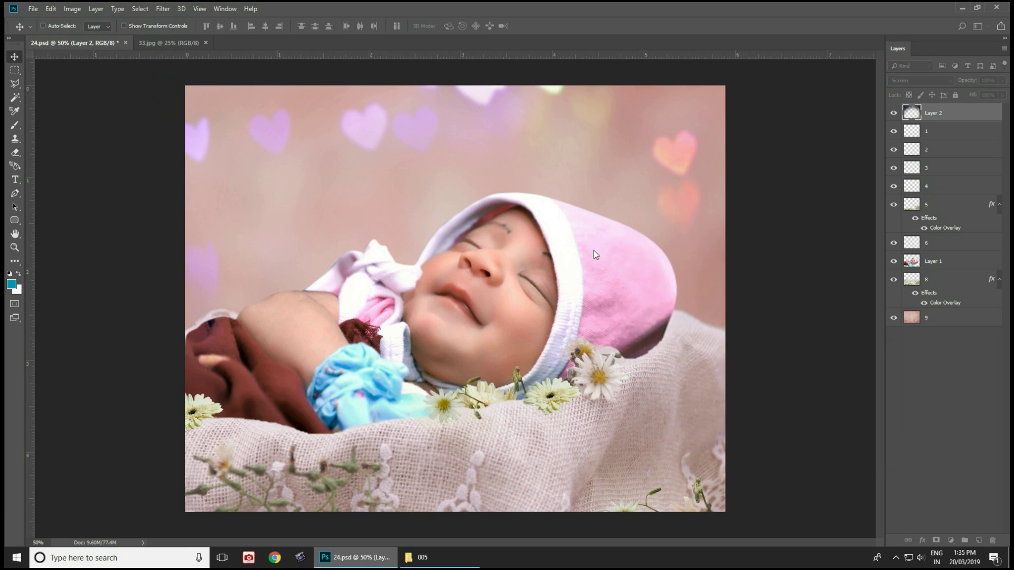
{"action": "left_click", "coordinate": [420, 557]}
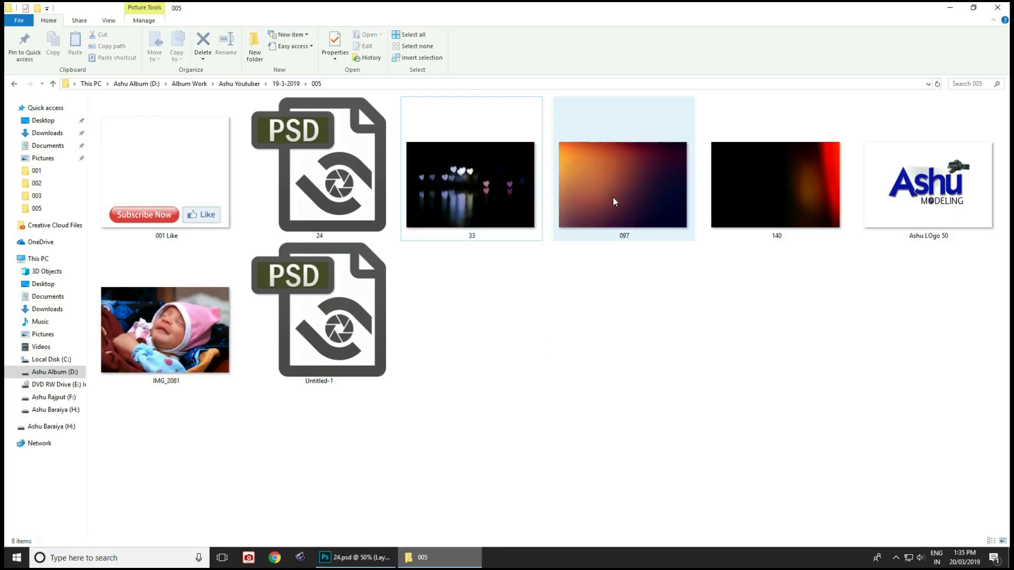
{"action": "left_click_drag", "start_coordinate": [678, 209], "coordinate": [394, 458]}
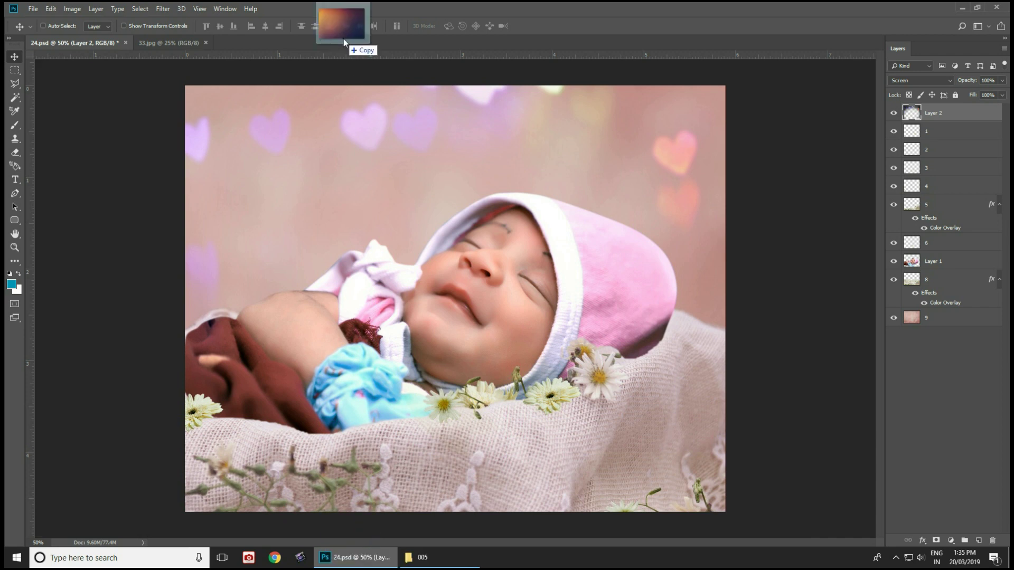
{"action": "left_click_drag", "start_coordinate": [393, 458], "coordinate": [346, 42]}
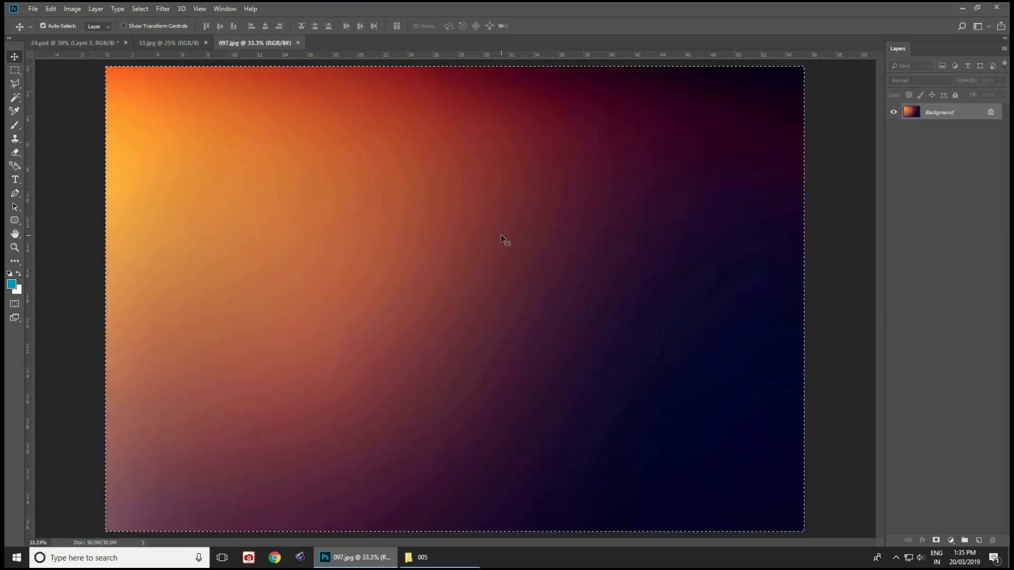
{"action": "key", "text": "ctrl+Tab"}
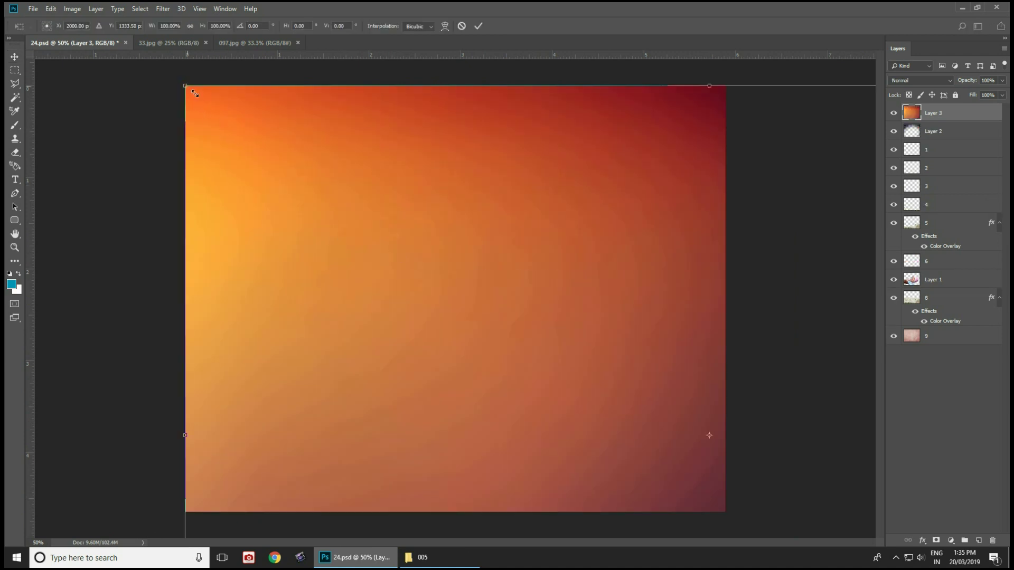
- Place the 097 gradient into 24.psd as Layer 3 and set its blend mode to Screen
{"action": "mouse_move", "coordinate": [195, 94]}
{"action": "left_mouse_down"}
{"action": "mouse_move", "coordinate": [391, 268]}
{"action": "mouse_move", "coordinate": [301, 197]}
{"action": "left_mouse_up"}
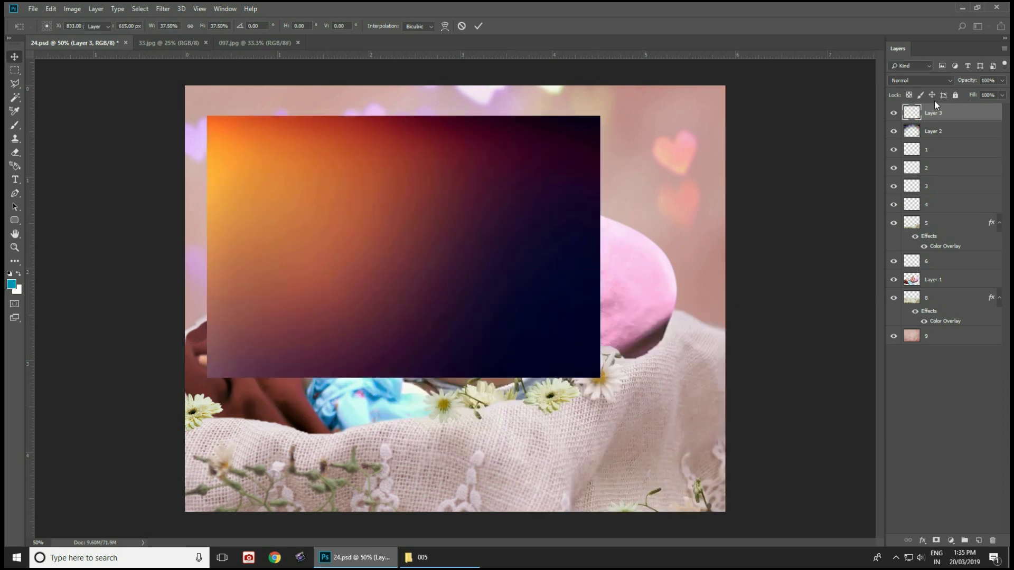
{"action": "left_click", "coordinate": [920, 80]}
{"action": "left_click", "coordinate": [908, 173]}
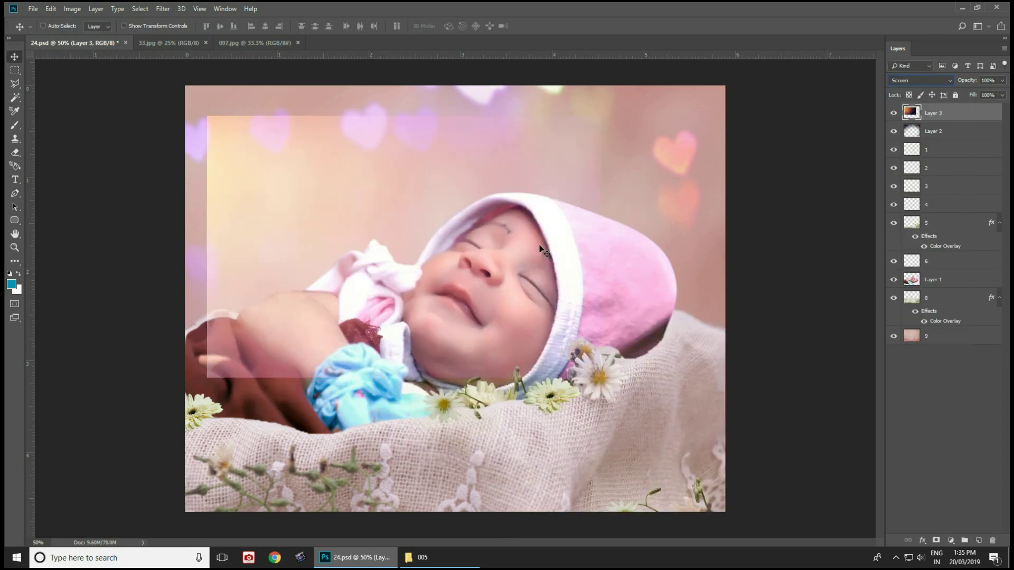
- Enlarge the gradient glow to about 155% and reposition it to cover the whole canvas
{"action": "key", "text": "ctrl"}
{"action": "key", "text": "ctrl+t"}
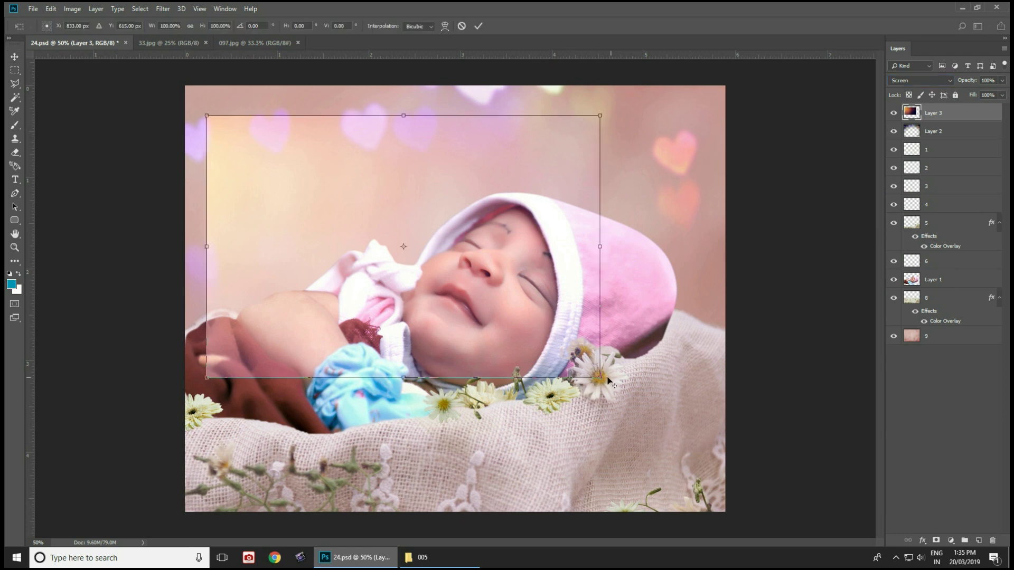
{"action": "left_click_drag", "start_coordinate": [600, 378], "coordinate": [708, 453]}
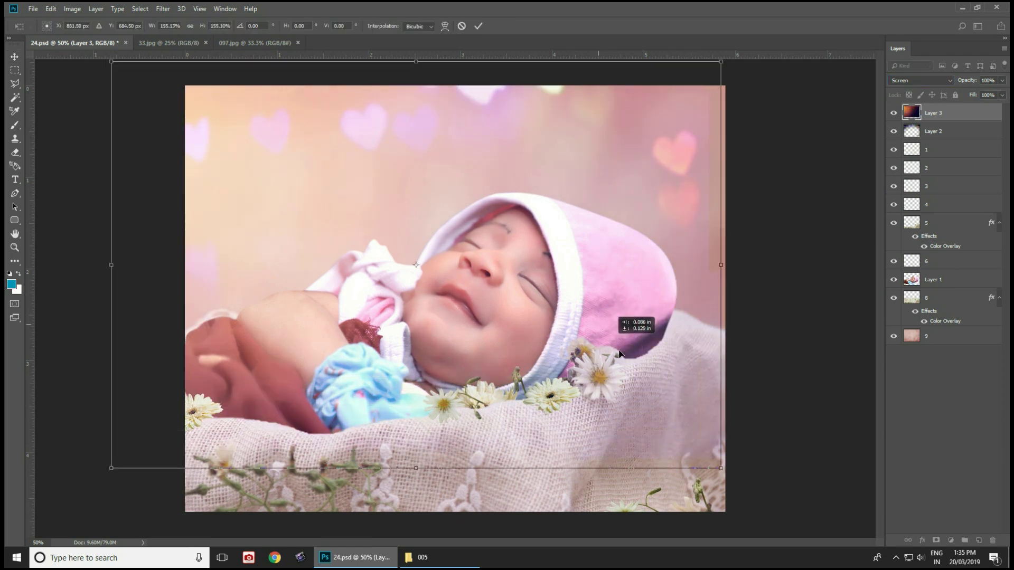
{"action": "left_click_drag", "start_coordinate": [598, 330], "coordinate": [641, 372]}
{"action": "left_click_drag", "start_coordinate": [747, 492], "coordinate": [785, 508]}
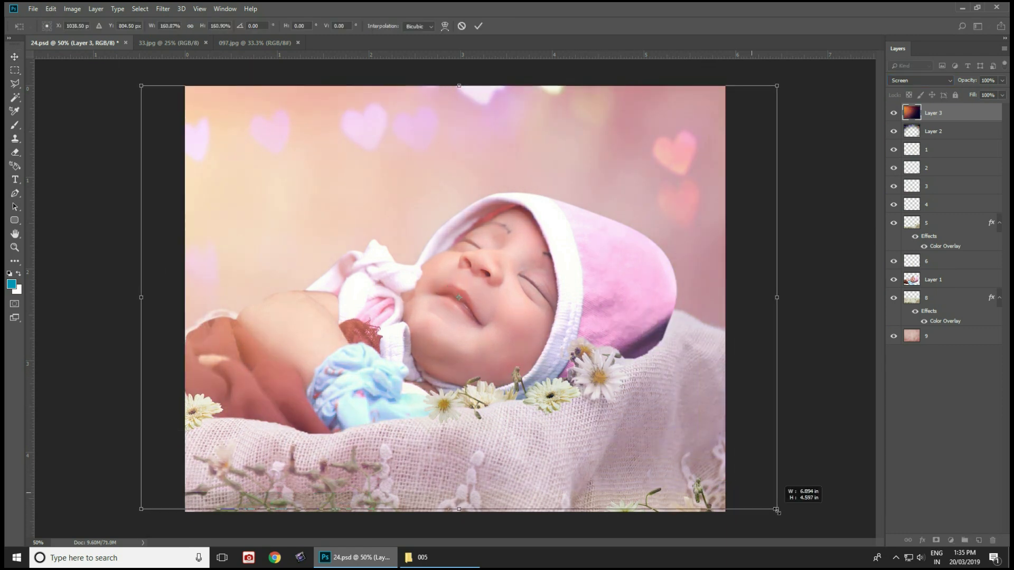
{"action": "key", "text": "Return"}
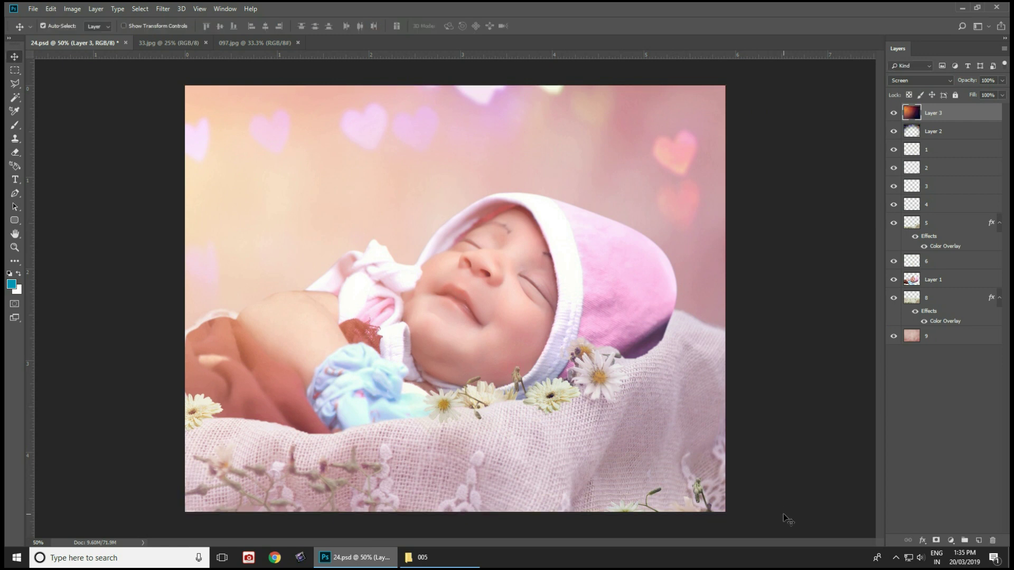
{"action": "key", "text": "ctrl+u"}
- Tint the gradient with Hue -42, Saturation +51, then darken it with Levels black input 46
{"action": "mouse_move", "coordinate": [787, 418]}
{"action": "left_mouse_down"}
{"action": "mouse_move", "coordinate": [814, 418]}
{"action": "mouse_move", "coordinate": [776, 394]}
{"action": "mouse_move", "coordinate": [760, 397]}
{"action": "mouse_move", "coordinate": [811, 394]}
{"action": "mouse_move", "coordinate": [767, 400]}
{"action": "left_mouse_up"}
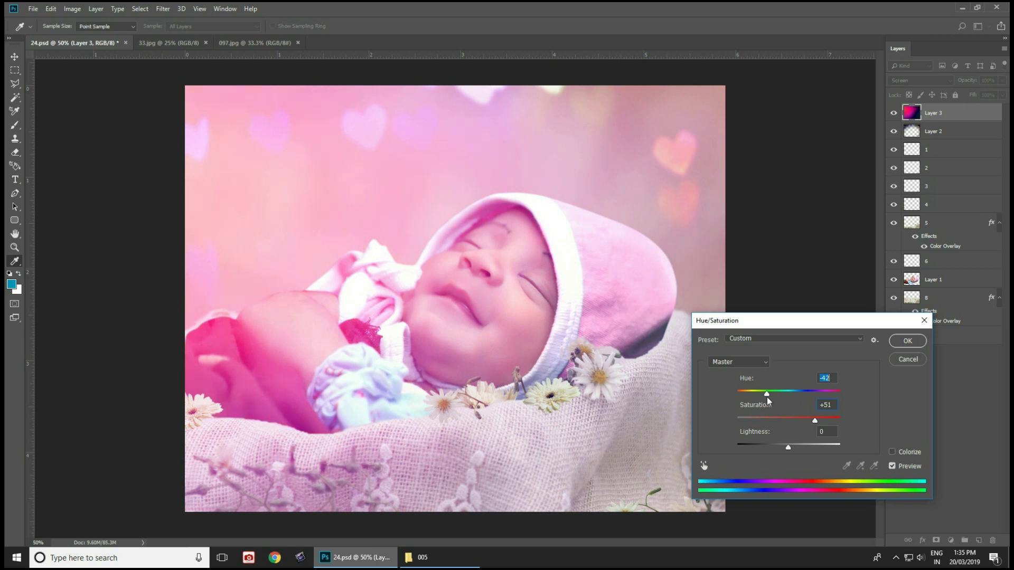
{"action": "key", "text": "Return"}
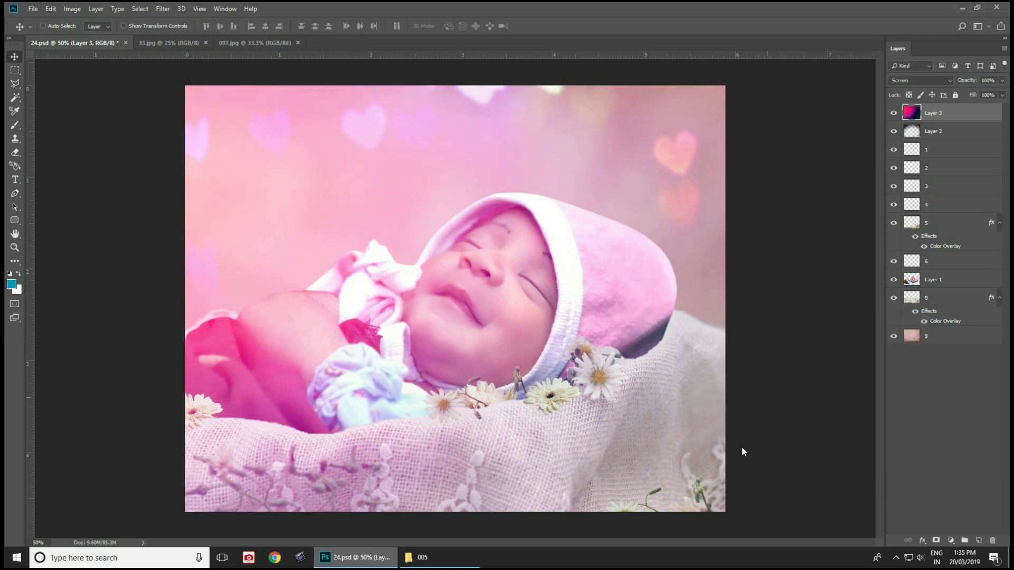
{"action": "key", "text": "ctrl+l"}
{"action": "left_click_drag", "start_coordinate": [688, 449], "coordinate": [715, 445]}
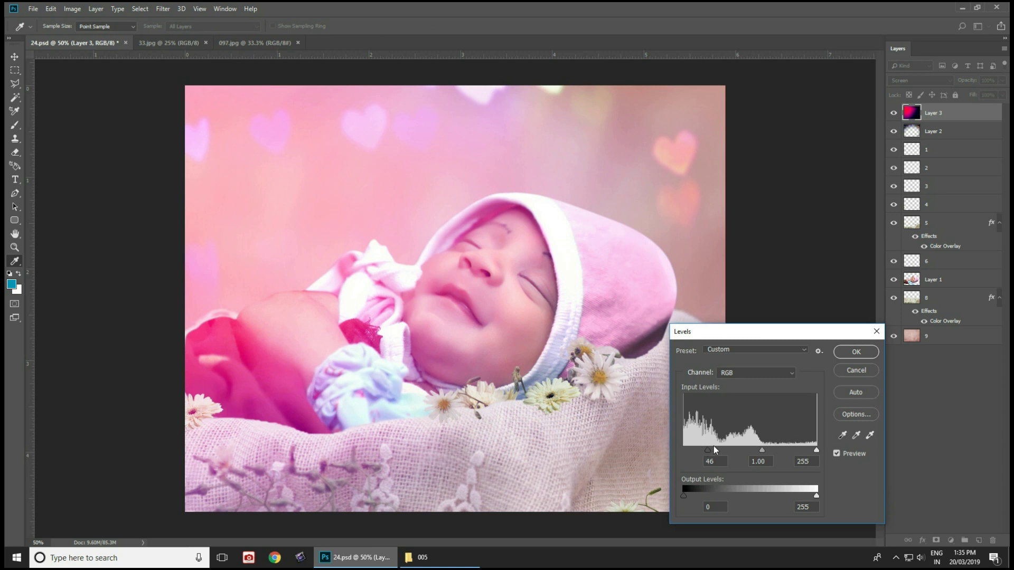
{"action": "key", "text": "Return"}
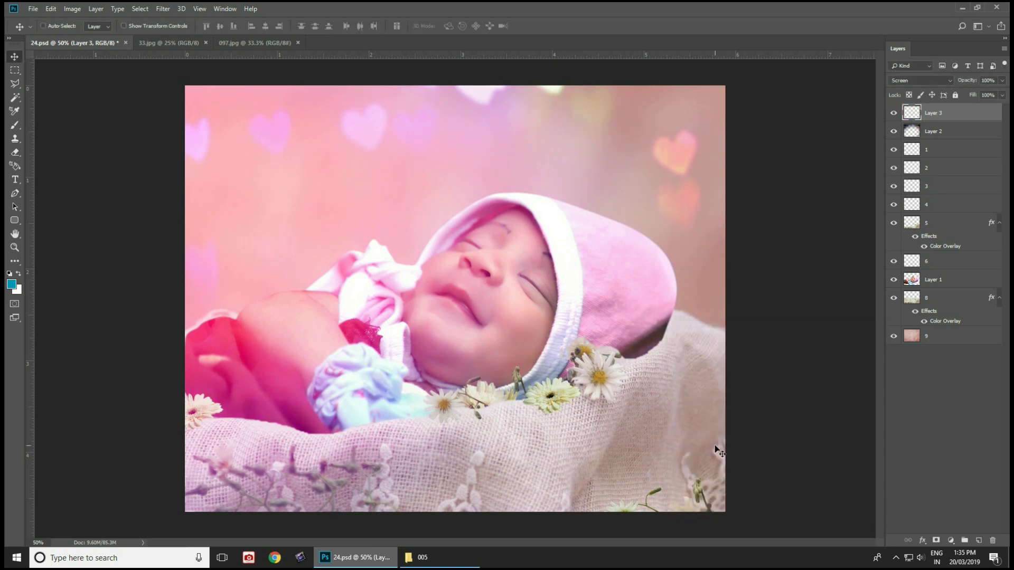
- Scale the gradient layer to about 139% and reposition it over the baby composite
{"action": "key", "text": "ctrl+t"}
{"action": "left_click_drag", "start_coordinate": [577, 408], "coordinate": [454, 386]}
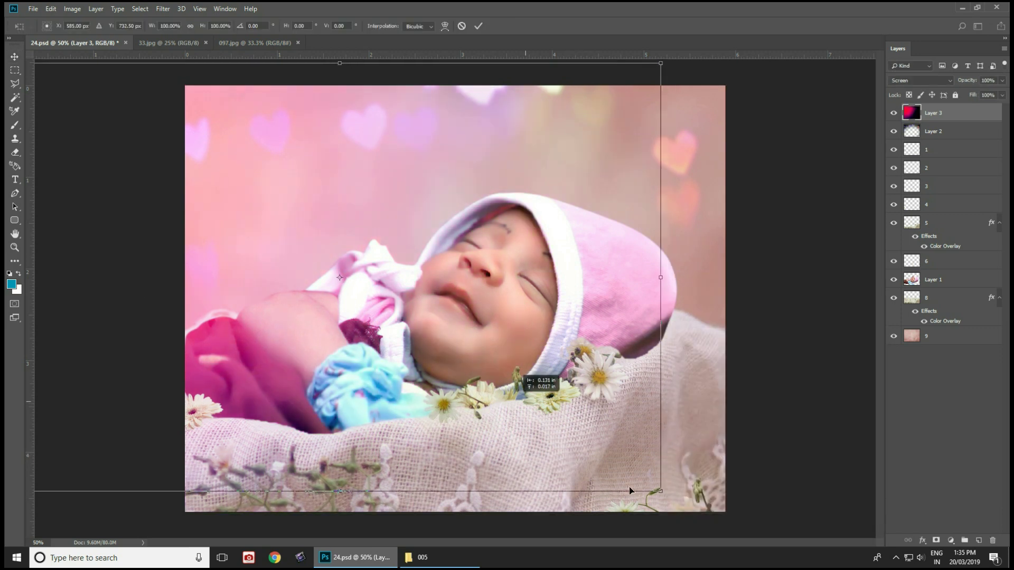
{"action": "left_click_drag", "start_coordinate": [661, 492], "coordinate": [828, 515]}
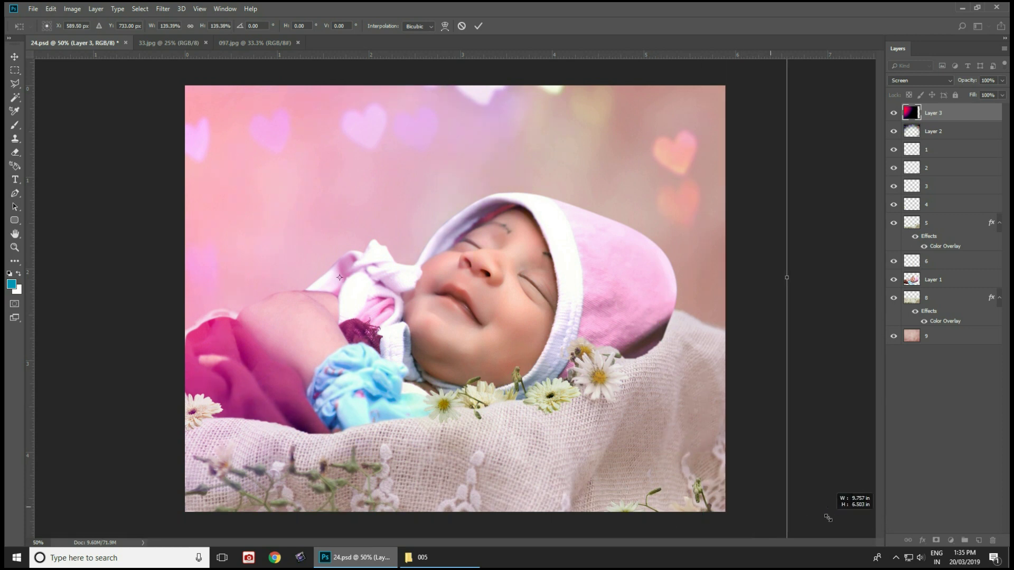
{"action": "mouse_move", "coordinate": [578, 427]}
{"action": "left_mouse_down"}
{"action": "mouse_move", "coordinate": [614, 464]}
{"action": "mouse_move", "coordinate": [576, 454]}
{"action": "left_mouse_up"}
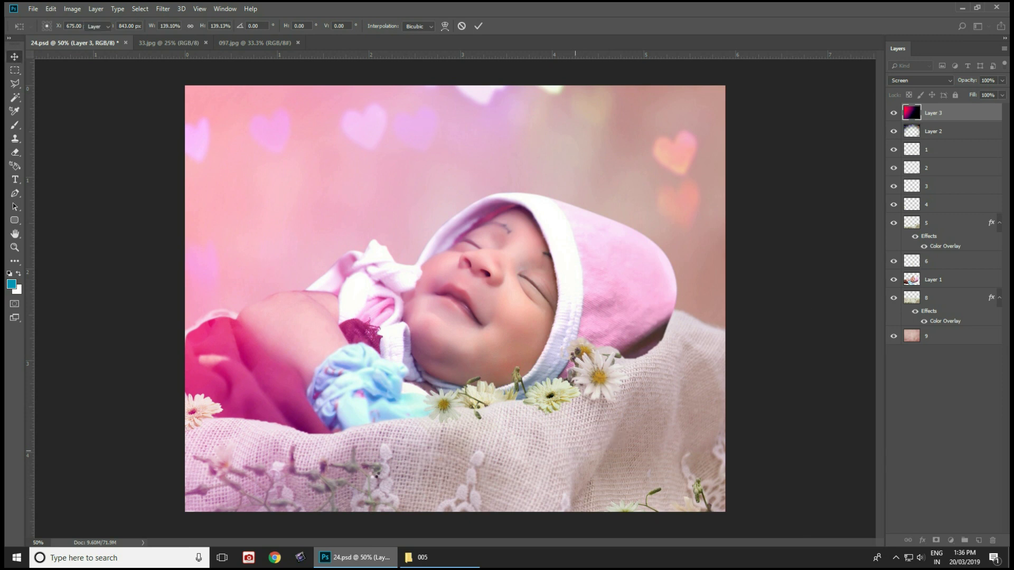
{"action": "key", "text": "Return"}
- Toggle the pink glow layer's visibility to compare the composite with and without it
{"action": "key", "text": "ctrl+minus"}
{"action": "key", "text": "ctrl+minus"}
{"action": "key", "text": "ctrl+minus"}
{"action": "key", "text": "ctrl+plus"}
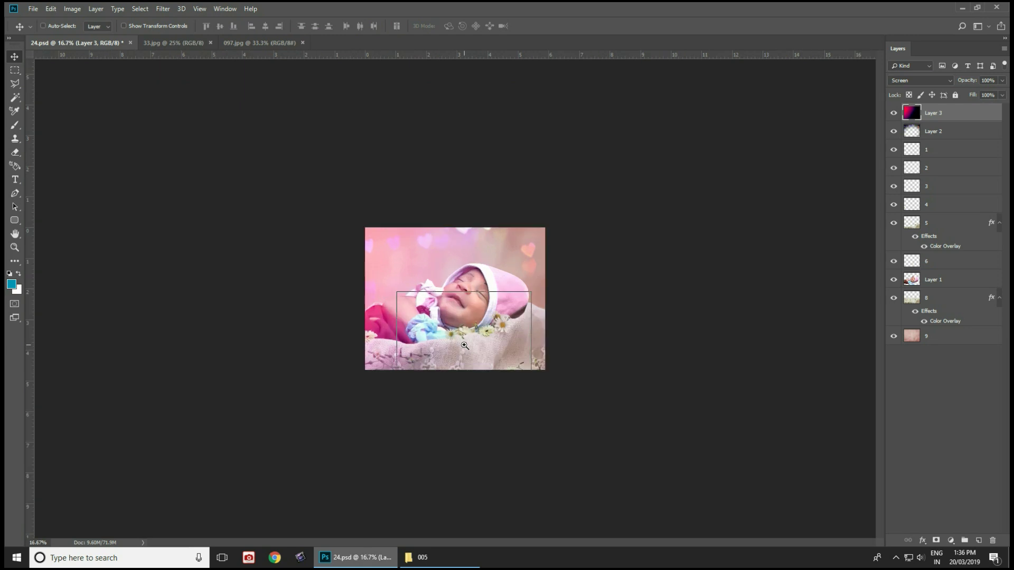
{"action": "key", "text": "ctrl+plus"}
{"action": "key", "text": "ctrl+plus"}
{"action": "key", "text": "ctrl+plus"}
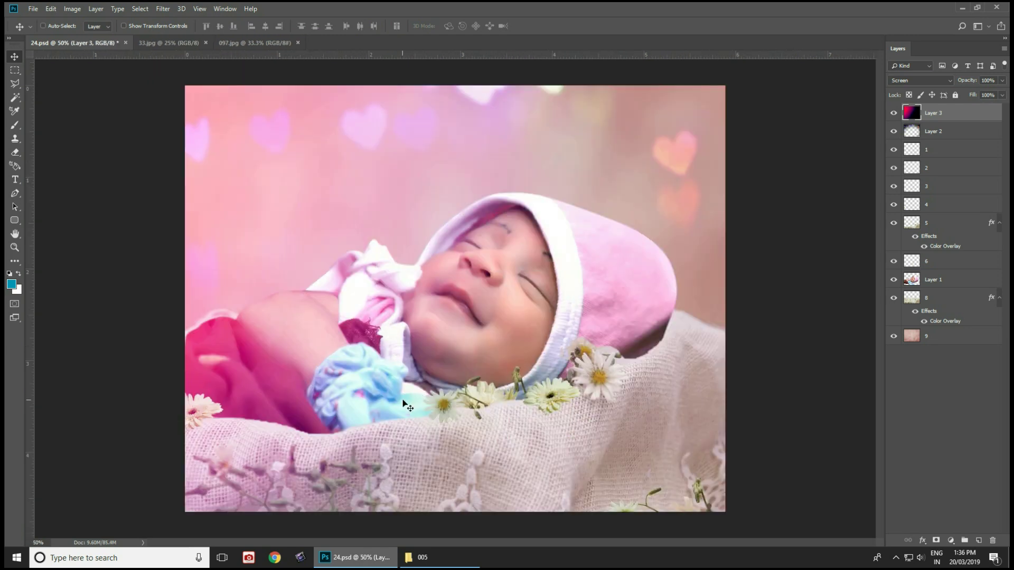
{"action": "left_click", "coordinate": [892, 114]}
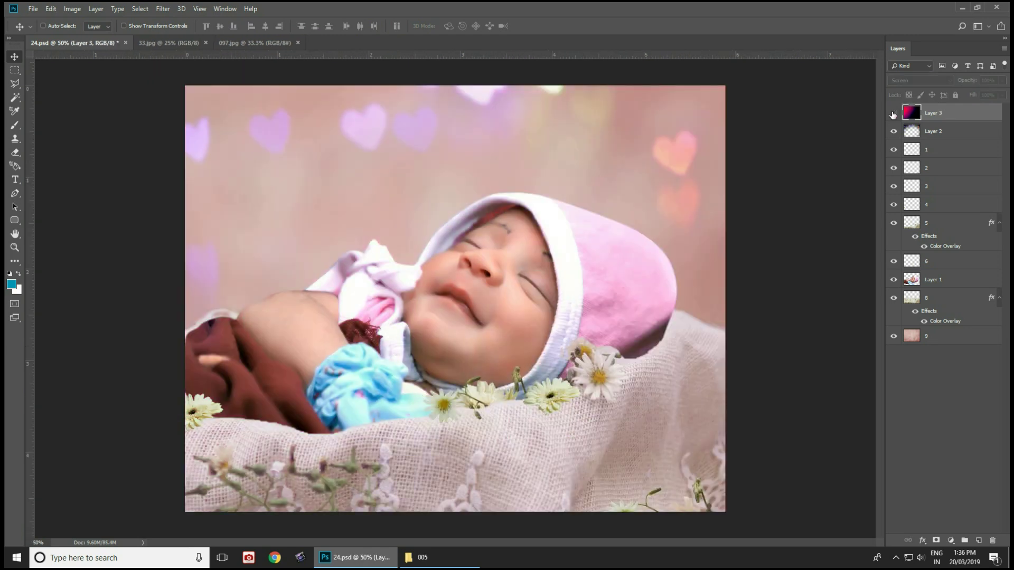
{"action": "left_click", "coordinate": [893, 114]}
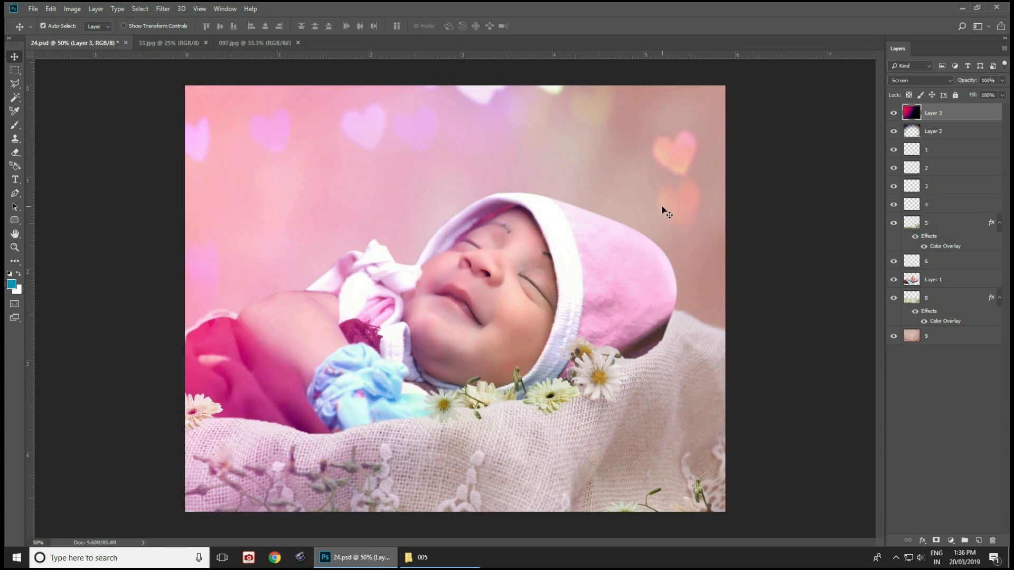
{"action": "key", "text": "ctrl+minus"}
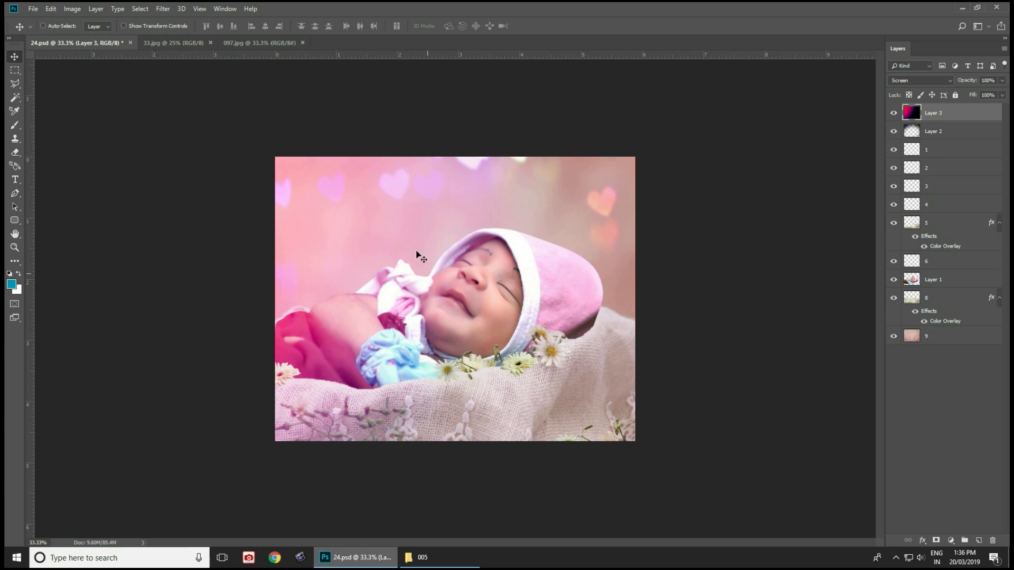
- Select 001 Like and the logo file in the 005 folder and open both in Photoshop
{"action": "left_click", "coordinate": [423, 557]}
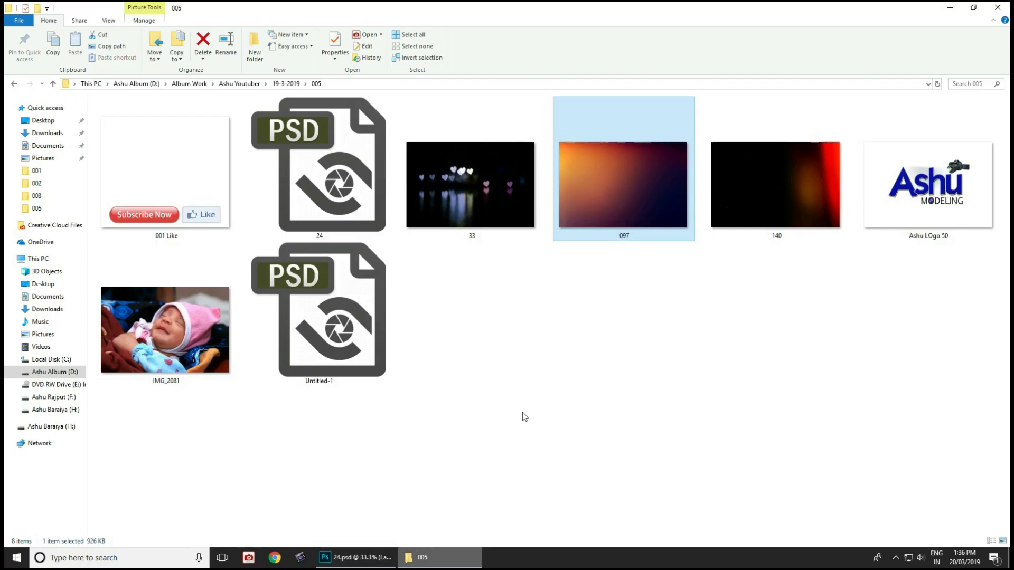
{"action": "left_click", "coordinate": [204, 222]}
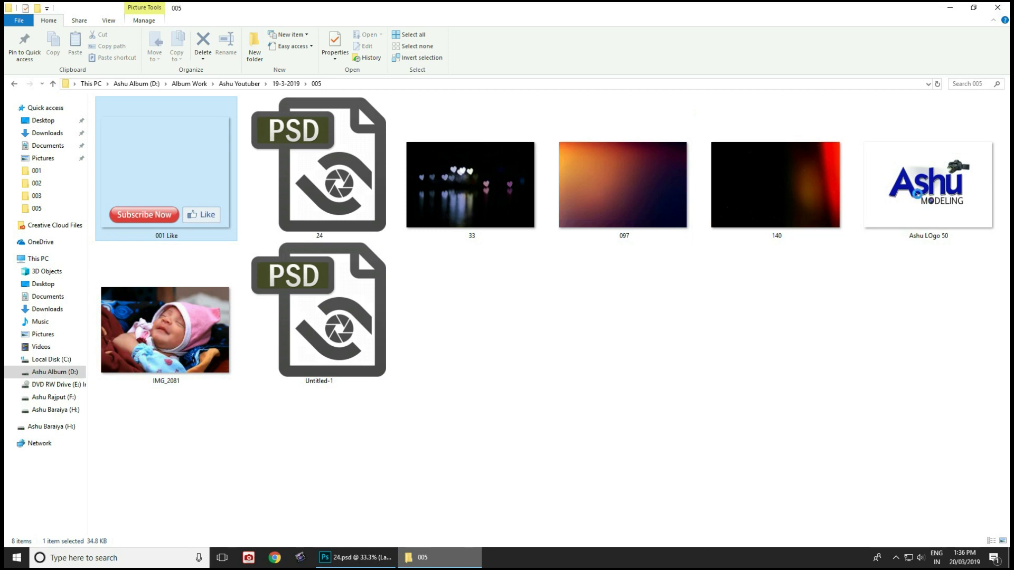
{"action": "left_click", "coordinate": [917, 193], "text": "ctrl"}
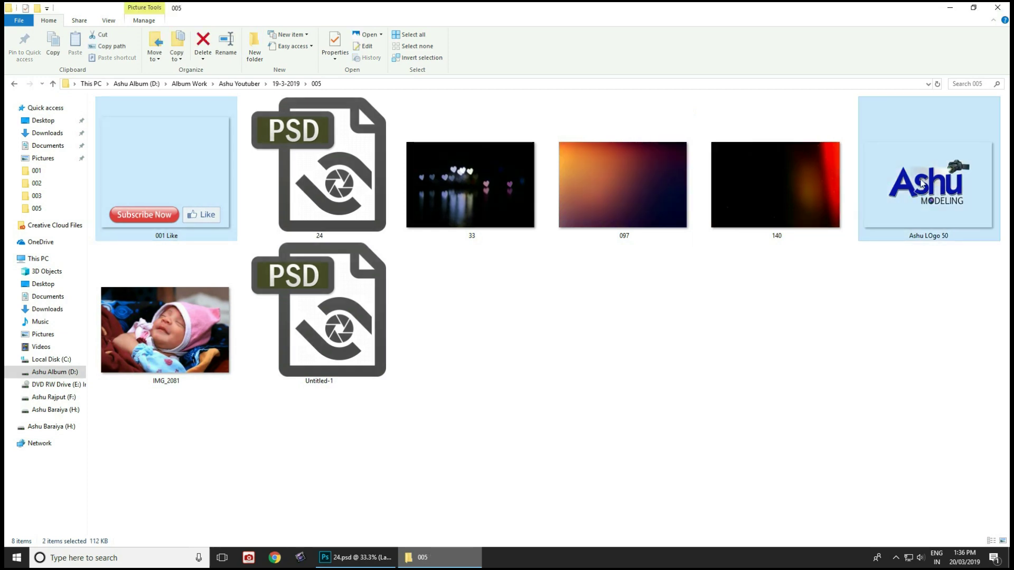
{"action": "mouse_move", "coordinate": [917, 193]}
{"action": "left_mouse_down"}
{"action": "mouse_move", "coordinate": [362, 566]}
{"action": "mouse_move", "coordinate": [316, 40]}
{"action": "left_mouse_up"}
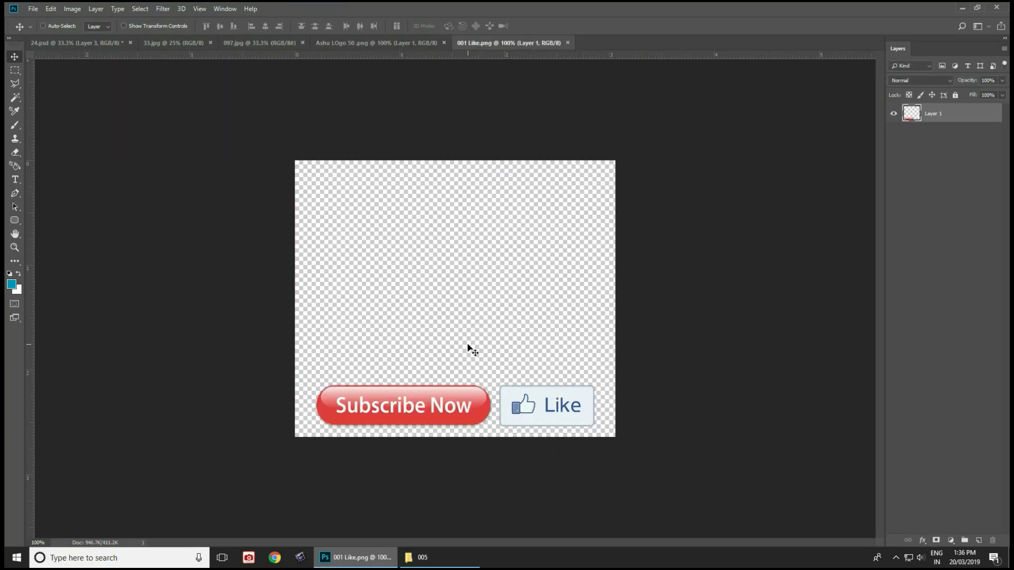
- Drag the Subscribe Now/Like buttons and logo into 24.psd and move them bottom-right
{"action": "left_click_drag", "start_coordinate": [409, 382], "coordinate": [327, 210]}
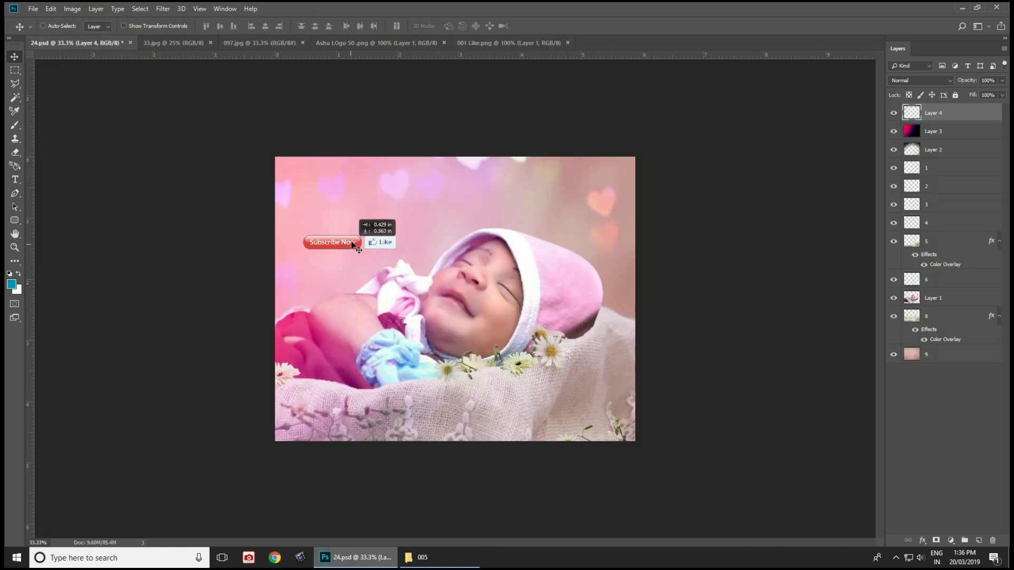
{"action": "left_click", "coordinate": [369, 42]}
{"action": "mouse_move", "coordinate": [464, 281]}
{"action": "left_mouse_down"}
{"action": "mouse_move", "coordinate": [92, 50]}
{"action": "mouse_move", "coordinate": [338, 193]}
{"action": "mouse_move", "coordinate": [570, 422]}
{"action": "mouse_move", "coordinate": [590, 418]}
{"action": "left_mouse_up"}
{"action": "left_click", "coordinate": [353, 243], "text": "shift"}
- Select the logo layer alone and nudge it slightly right and down
{"action": "right_click", "coordinate": [576, 405]}
{"action": "left_click", "coordinate": [586, 401]}
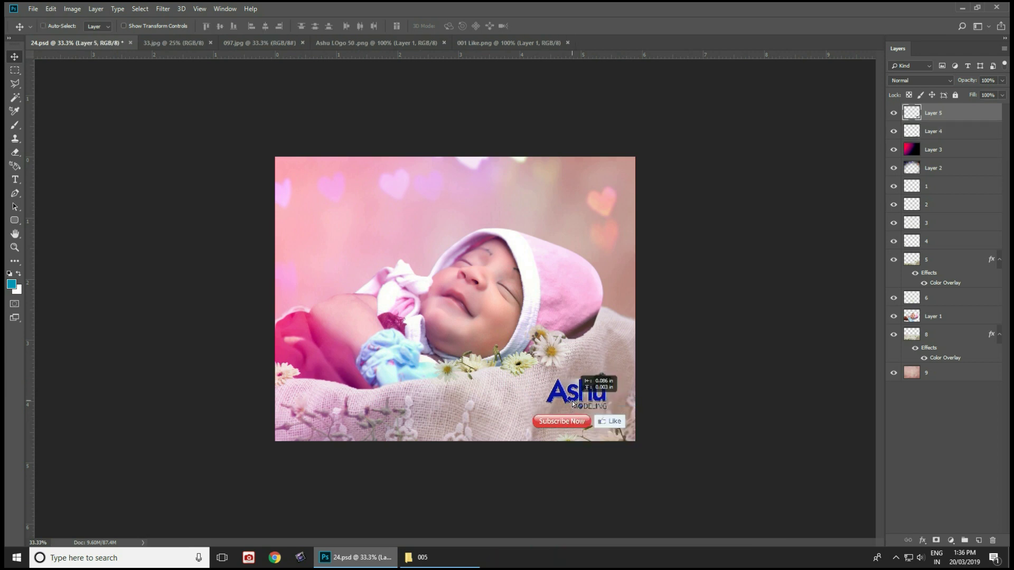
{"action": "key", "text": "Right"}
{"action": "key", "text": "Right"}
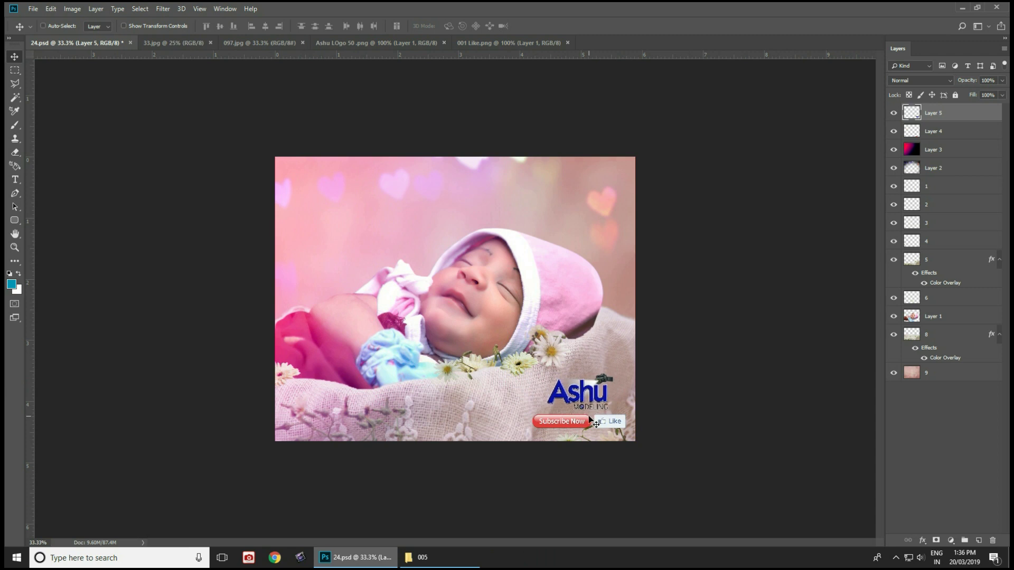
{"action": "key", "text": "Down"}
- Scale the logo and buttons layers together to about 75% and commit
{"action": "left_click", "coordinate": [595, 422], "text": "ctrl+shift"}
{"action": "key", "text": "ctrl+t"}
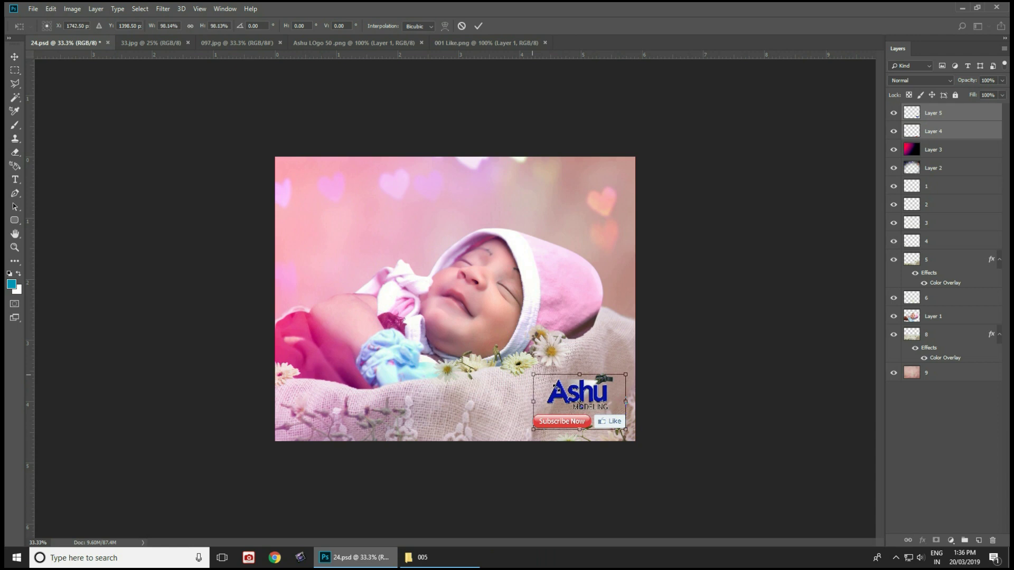
{"action": "mouse_move", "coordinate": [533, 374]}
{"action": "left_mouse_down"}
{"action": "mouse_move", "coordinate": [569, 390]}
{"action": "mouse_move", "coordinate": [560, 384]}
{"action": "left_mouse_up"}
{"action": "key", "text": "Return"}
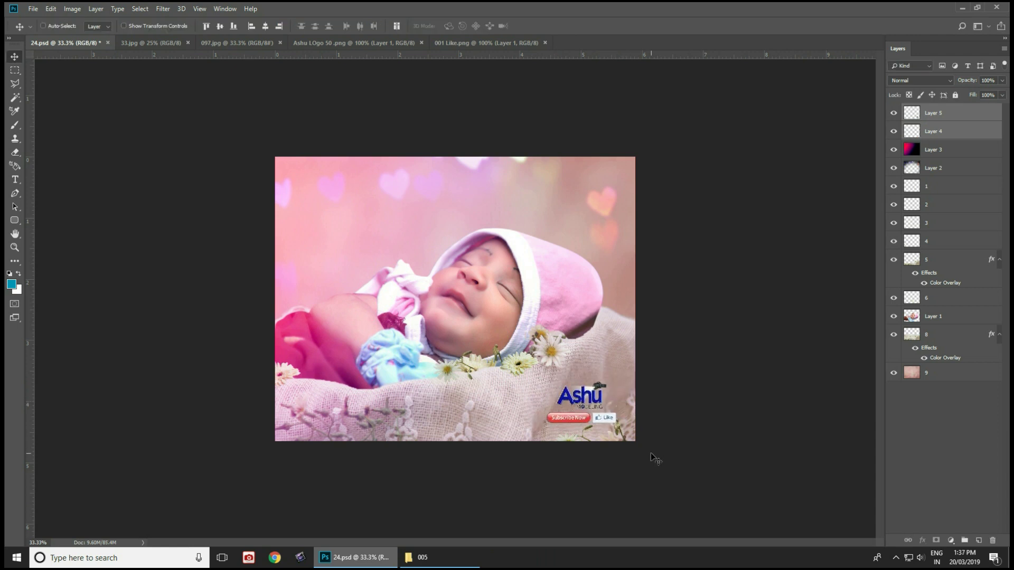
{"action": "key", "text": "ctrl+minus"}
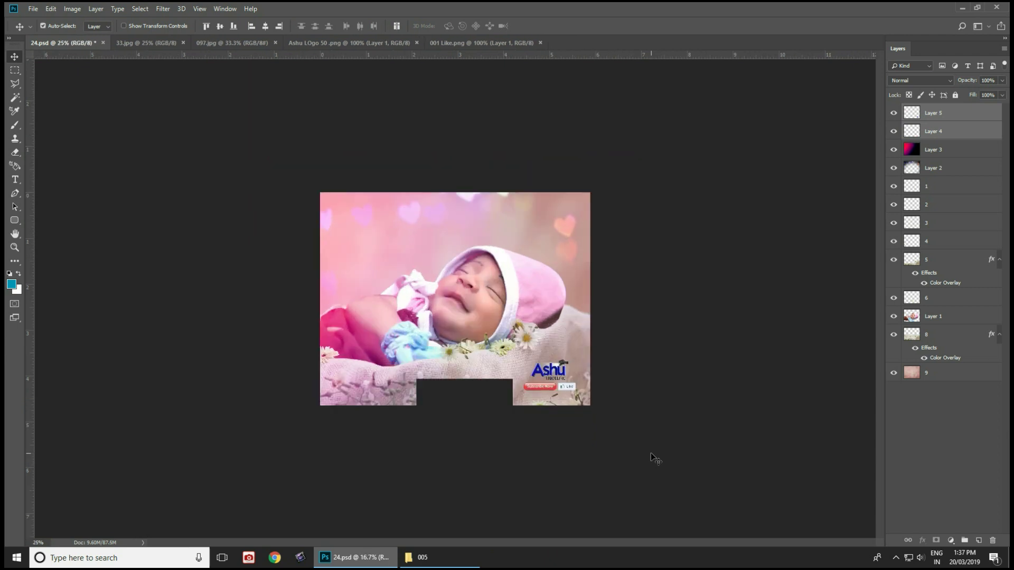
{"action": "key", "text": "ctrl+plus"}
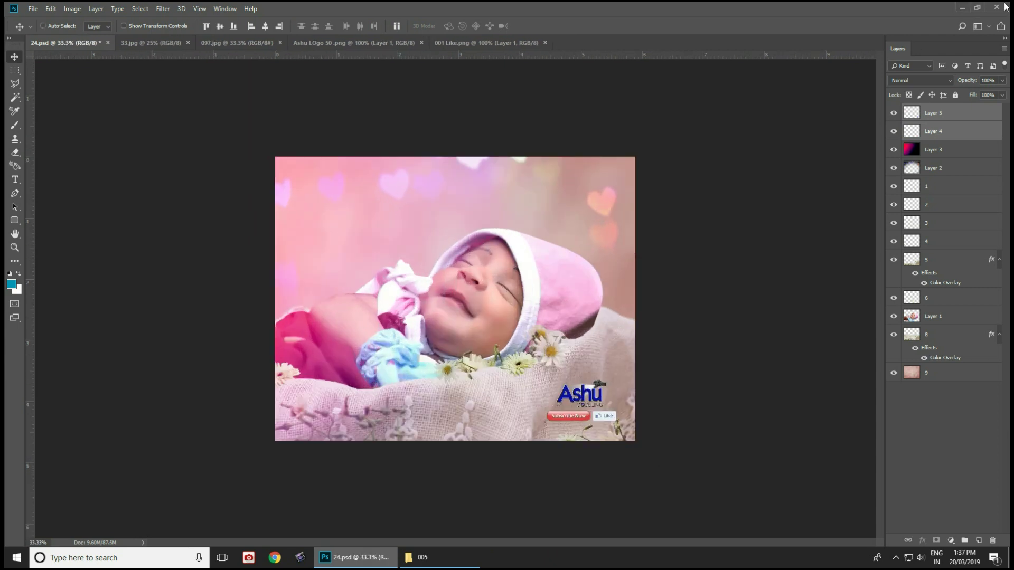
- Minimize Photoshop's 24.psd and the 005 File Explorer window to show the desktop
{"action": "left_click", "coordinate": [963, 6]}
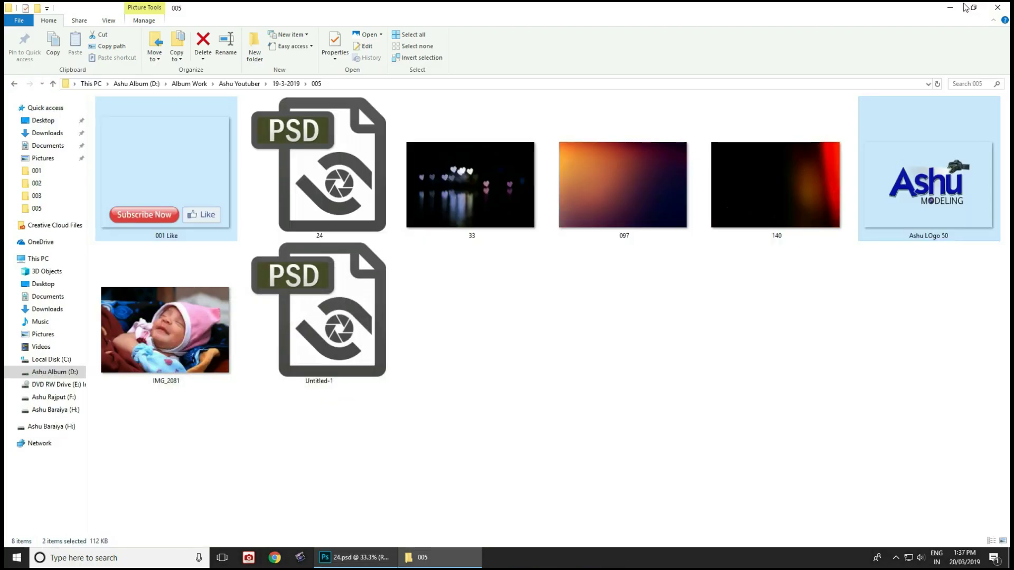
{"action": "left_click", "coordinate": [965, 7]}
{"action": "left_click", "coordinate": [560, 23]}
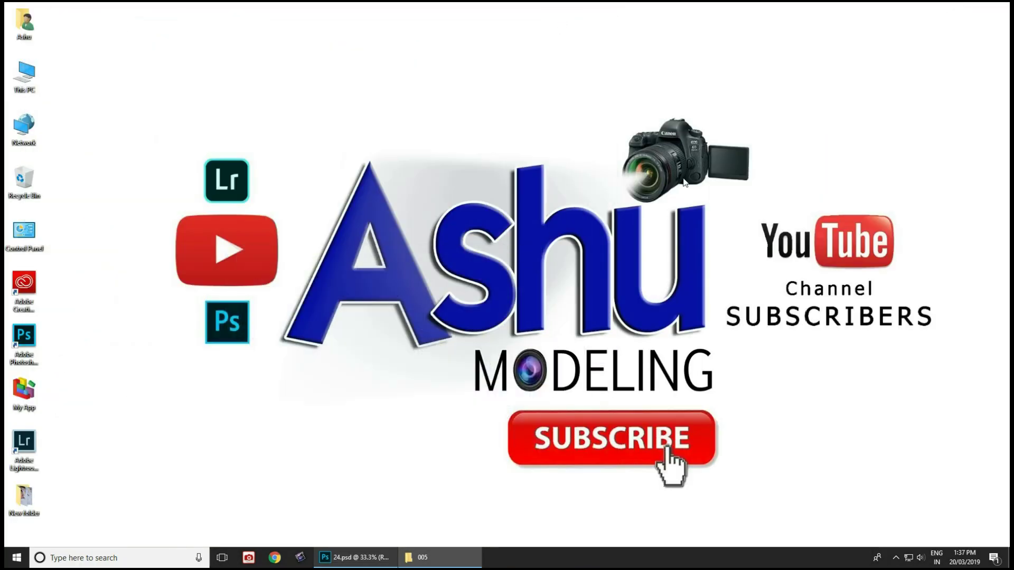